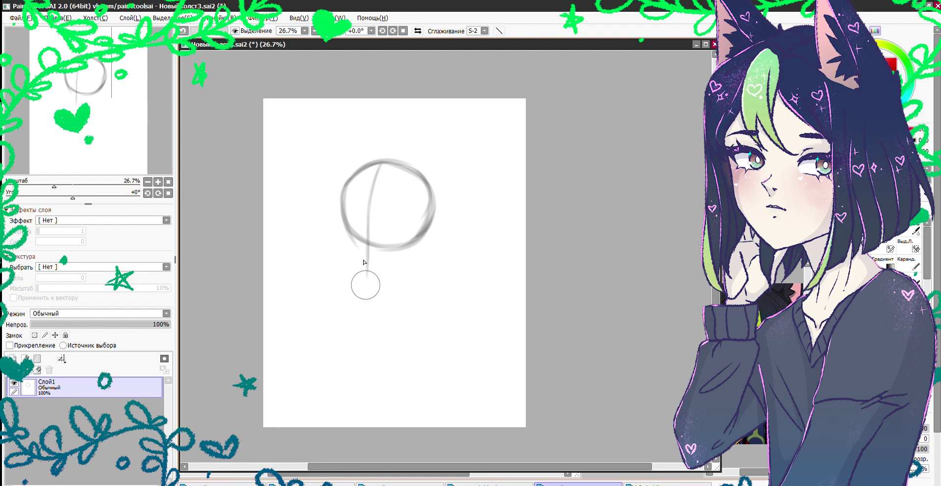
Sketch the jaw and chin beneath the head circle and add curved guide lines across the face
left_click_drag(365, 282, 405, 277)
key("ctrl+z")
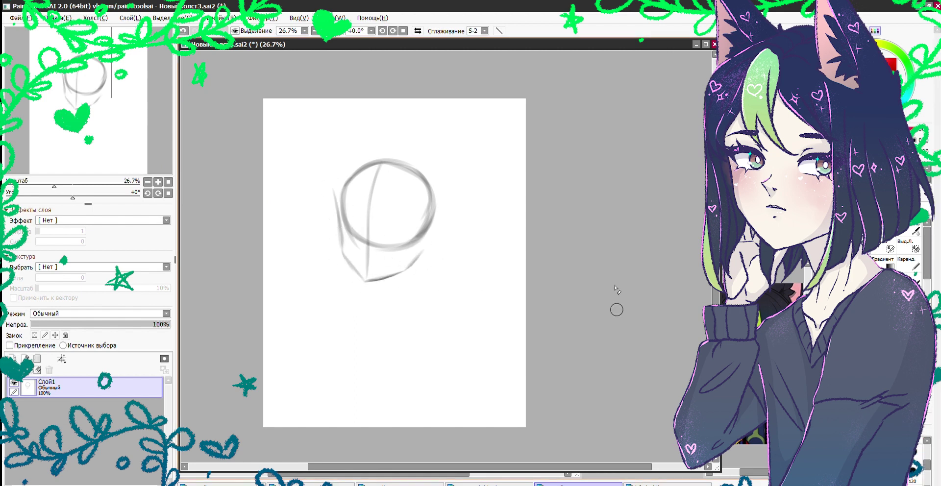
left_click_drag(342, 252, 361, 280)
left_click_drag(334, 212, 429, 231)
Sketch the neck, the rounded near shoulder, the hanging arm and the back line below the head
mouse_move(334, 231)
left_mouse_down()
mouse_move(382, 280)
mouse_move(420, 296)
left_mouse_up()
mouse_move(412, 265)
left_mouse_down()
mouse_move(386, 310)
mouse_move(436, 309)
mouse_move(451, 339)
mouse_move(426, 424)
left_mouse_up()
left_click_drag(407, 313, 451, 336)
mouse_move(377, 387)
left_mouse_down()
mouse_move(395, 343)
mouse_move(371, 393)
left_mouse_up()
left_click_drag(423, 371, 383, 402)
mouse_move(410, 306)
left_mouse_down()
mouse_move(389, 359)
mouse_move(415, 370)
mouse_move(383, 354)
mouse_move(386, 365)
mouse_move(420, 307)
mouse_move(393, 366)
mouse_move(428, 311)
mouse_move(437, 350)
mouse_move(375, 358)
mouse_move(382, 353)
mouse_move(381, 375)
mouse_move(427, 357)
mouse_move(391, 374)
mouse_move(435, 369)
mouse_move(385, 356)
mouse_move(353, 421)
left_mouse_up()
key("ctrl+z")
left_click_drag(479, 281, 480, 248)
left_click_drag(355, 393, 337, 426)
left_click_drag(433, 363, 407, 419)
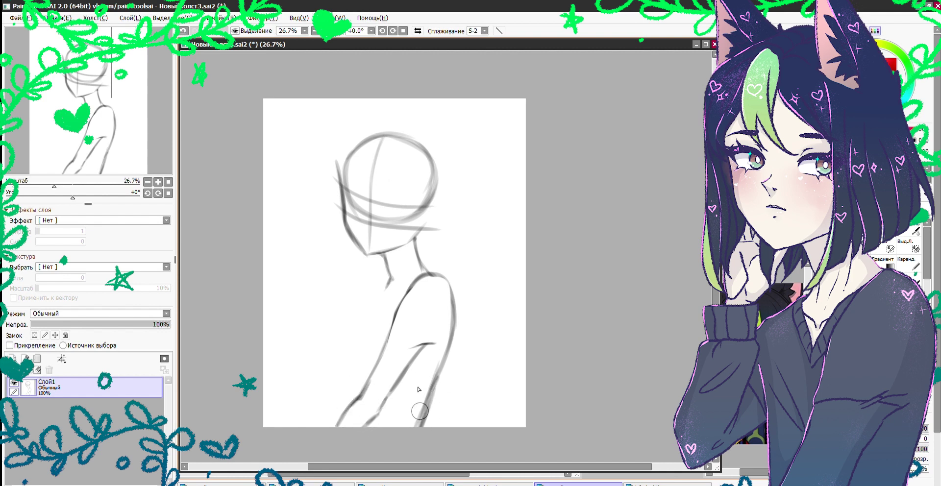
Sketch the chest line, collar and far arm bent upward, with its hand resting against the chin
mouse_move(390, 282)
left_mouse_down()
mouse_move(358, 329)
mouse_move(357, 376)
left_mouse_up()
left_click_drag(353, 323, 354, 381)
mouse_move(328, 240)
left_mouse_down()
mouse_move(342, 273)
mouse_move(338, 216)
left_mouse_up()
mouse_move(343, 212)
left_mouse_down()
mouse_move(354, 245)
mouse_move(341, 268)
mouse_move(354, 260)
mouse_move(305, 343)
mouse_move(348, 293)
mouse_move(328, 352)
mouse_move(351, 348)
mouse_move(368, 292)
mouse_move(343, 368)
left_mouse_up()
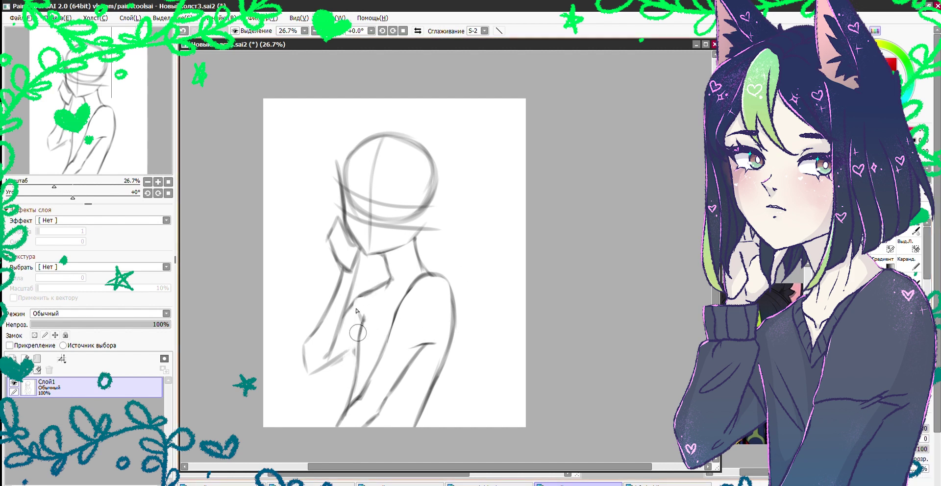
mouse_move(338, 218)
left_mouse_down()
mouse_move(352, 255)
mouse_move(330, 267)
mouse_move(302, 377)
left_mouse_up()
left_click_drag(349, 284, 351, 305)
left_click_drag(383, 279, 373, 301)
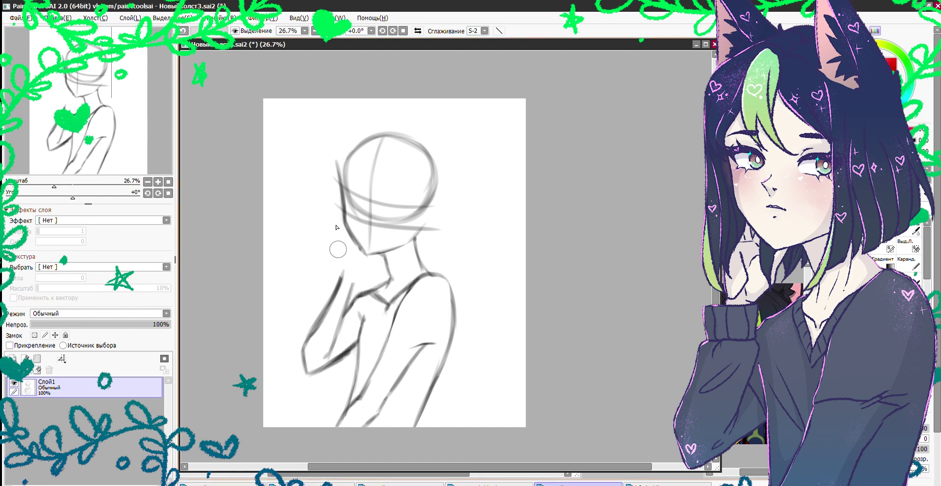
left_click(183, 30)
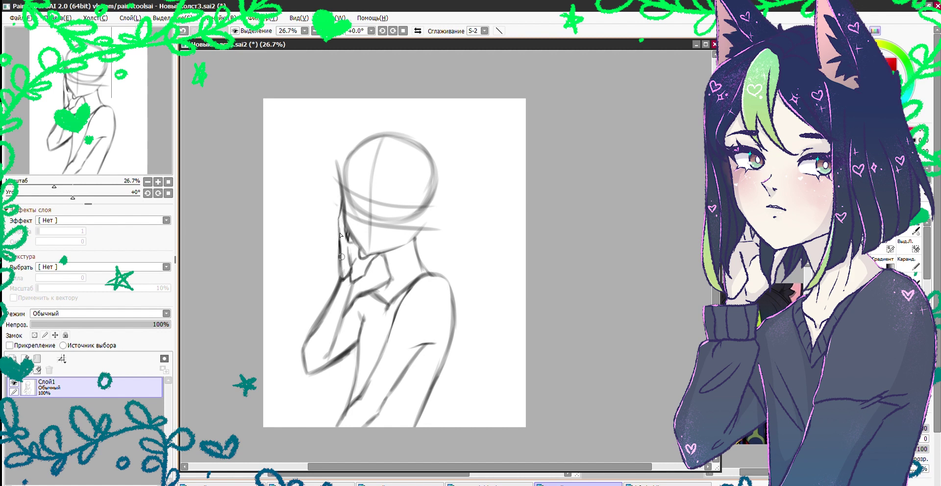
Add a new layer and sketch the bangs and the straight side locks framing the face
key("ctrl+shift+n")
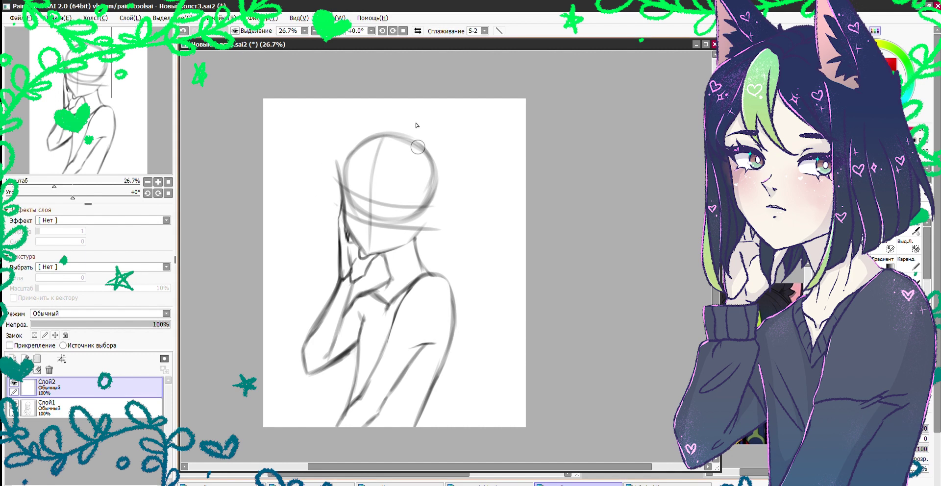
mouse_move(378, 145)
left_mouse_down()
mouse_move(367, 194)
mouse_move(380, 171)
mouse_move(399, 230)
mouse_move(391, 289)
left_mouse_up()
mouse_move(367, 152)
left_mouse_down()
mouse_move(338, 184)
mouse_move(333, 216)
left_mouse_up()
left_click_drag(338, 196, 321, 285)
left_click_drag(352, 230, 329, 287)
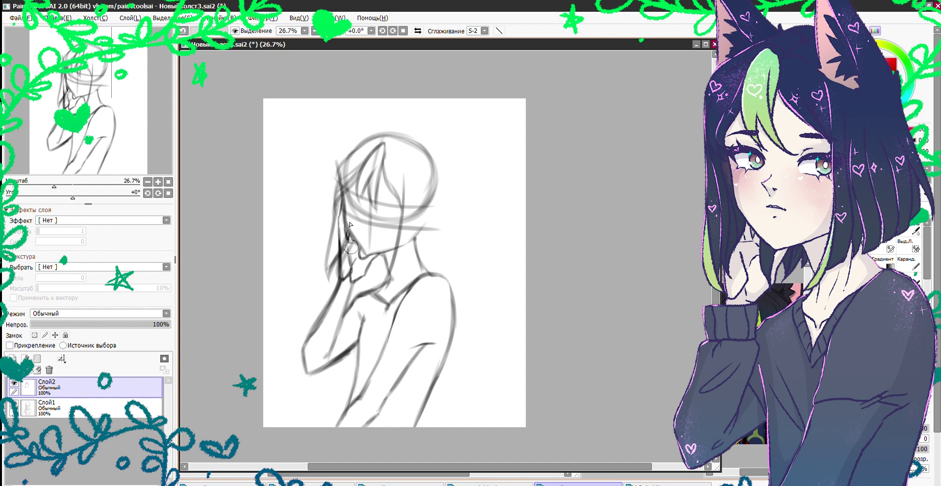
mouse_move(339, 183)
left_mouse_down()
mouse_move(423, 146)
mouse_move(396, 144)
mouse_move(429, 146)
mouse_move(444, 194)
mouse_move(375, 292)
left_mouse_up()
left_click_drag(342, 161, 325, 294)
left_click_drag(409, 182, 392, 282)
left_click_drag(404, 237, 380, 312)
left_click_drag(329, 226, 335, 300)
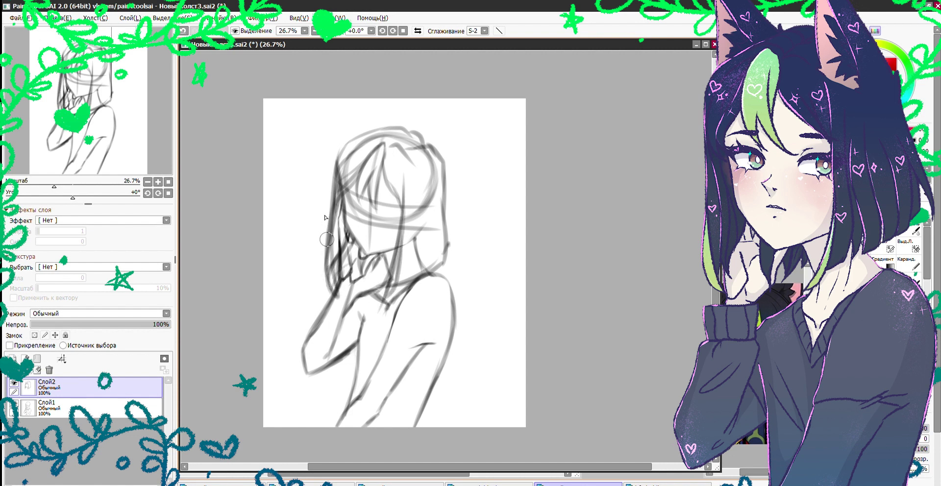
Sketch the top contour of the hair and two tall cat ears, reworking the near ear and back strands
mouse_move(415, 154)
left_mouse_down()
mouse_move(462, 95)
mouse_move(448, 167)
left_mouse_up()
mouse_move(347, 143)
left_mouse_down()
mouse_move(362, 101)
mouse_move(380, 130)
left_mouse_up()
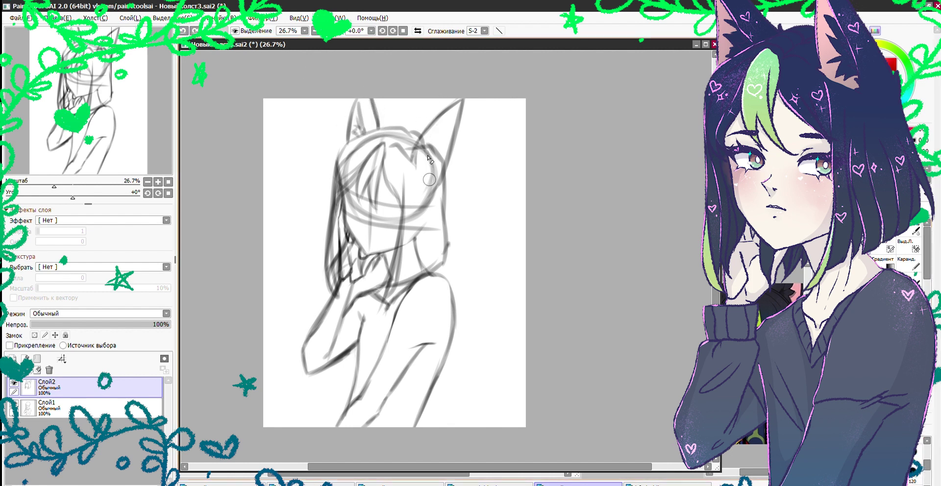
key("ctrl+z")
key("ctrl+z")
mouse_move(407, 162)
left_mouse_down()
mouse_move(407, 139)
mouse_move(438, 145)
left_mouse_up()
mouse_move(416, 100)
left_mouse_down()
mouse_move(445, 172)
mouse_move(431, 164)
left_mouse_up()
left_click_drag(419, 118, 414, 153)
left_click_drag(373, 101, 381, 126)
mouse_move(357, 100)
left_mouse_down()
mouse_move(344, 136)
mouse_move(407, 130)
left_mouse_up()
mouse_move(431, 157)
left_mouse_down()
mouse_move(449, 222)
mouse_move(441, 253)
mouse_move(428, 217)
mouse_move(419, 287)
left_mouse_up()
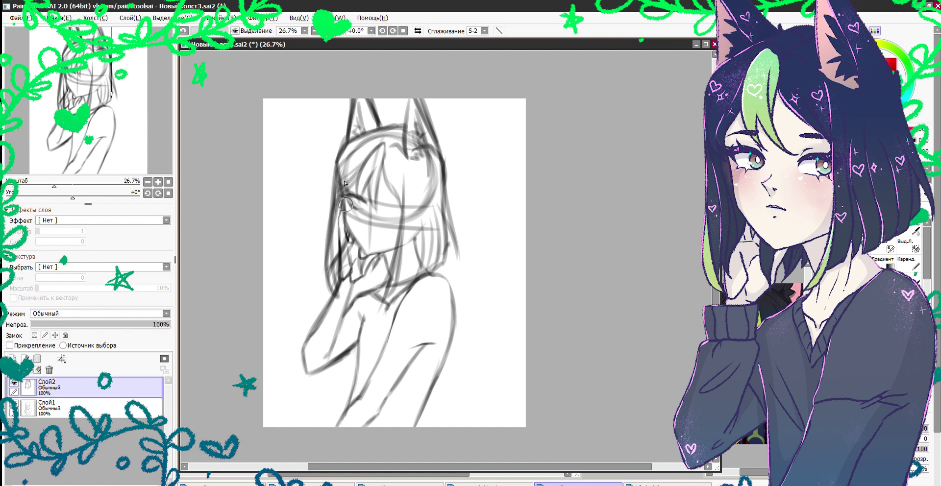
Sketch rough eyes, nose and mouth along the face guide lines, undoing stray strokes
left_click_drag(379, 202, 409, 215)
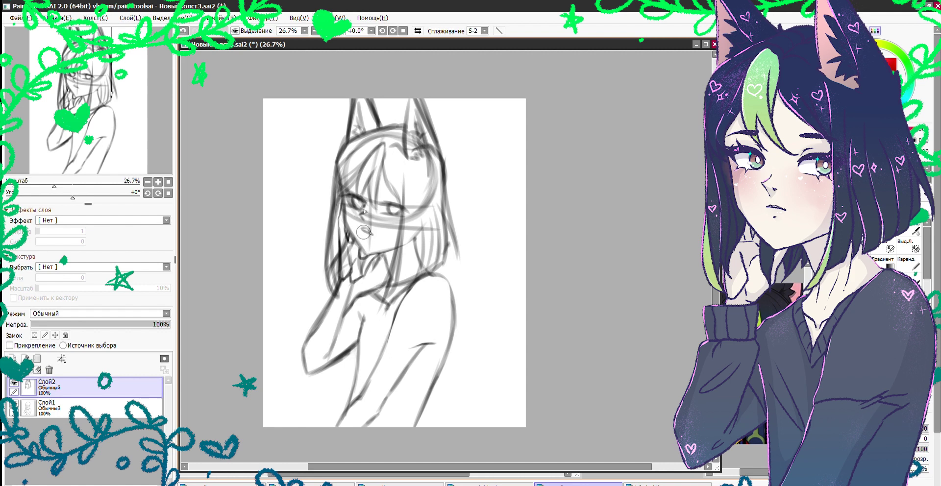
left_click(496, 195)
mouse_move(458, 193)
left_mouse_down()
mouse_move(497, 201)
mouse_move(469, 198)
mouse_move(482, 210)
mouse_move(505, 190)
mouse_move(509, 208)
mouse_move(462, 206)
left_mouse_up()
key("ctrl+z")
key("ctrl+z")
key("ctrl+z")
Merge the hair sketch into the body sketch layer and rotate the whole sketch slightly counterclockwise
left_click(26, 369)
key("ctrl+t")
left_click_drag(506, 360, 509, 343)
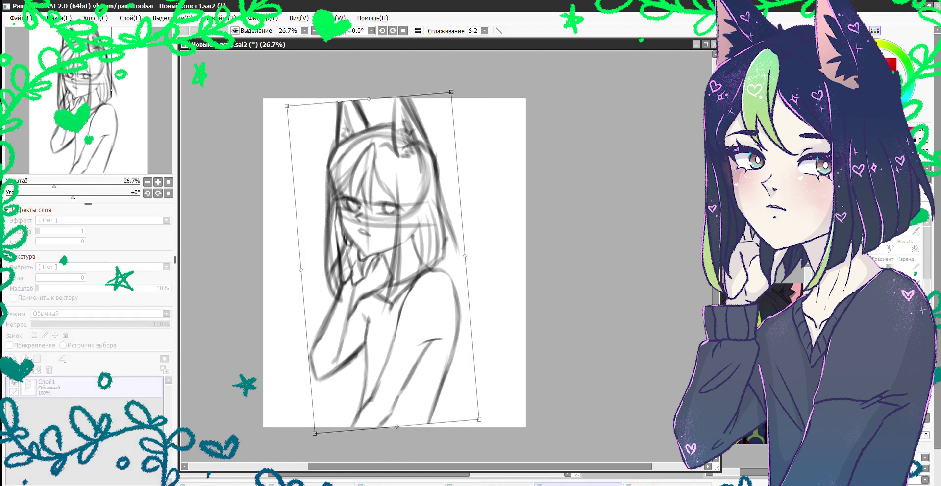
key("Return")
Sketch the sweater's cuff, neckline and sleeve folds, and lower the sketch layer's opacity to 18%
mouse_move(376, 351)
left_mouse_down()
mouse_move(342, 409)
mouse_move(426, 329)
mouse_move(392, 294)
mouse_move(345, 299)
mouse_move(347, 267)
mouse_move(345, 329)
mouse_move(441, 315)
mouse_move(434, 405)
left_mouse_up()
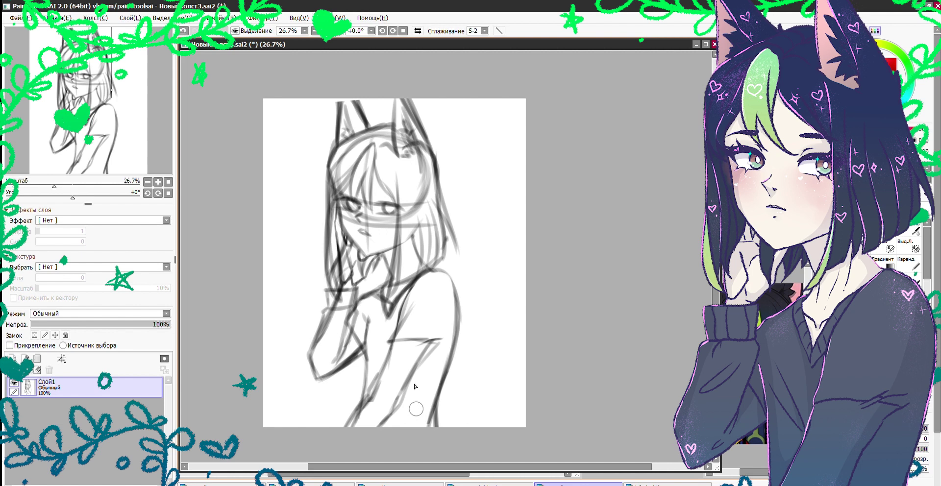
left_click_drag(147, 324, 55, 324)
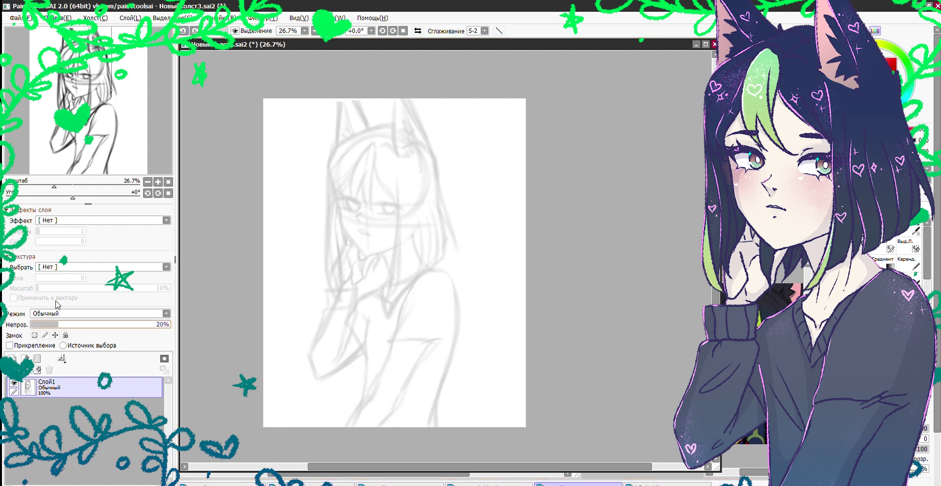
Add a new layer above the sketch and ink the left eye's thick upper lash line with the pencil
left_click(13, 358)
scroll(51, 120, "up", 5)
left_click_drag(51, 120, 45, 115)
left_click(909, 264)
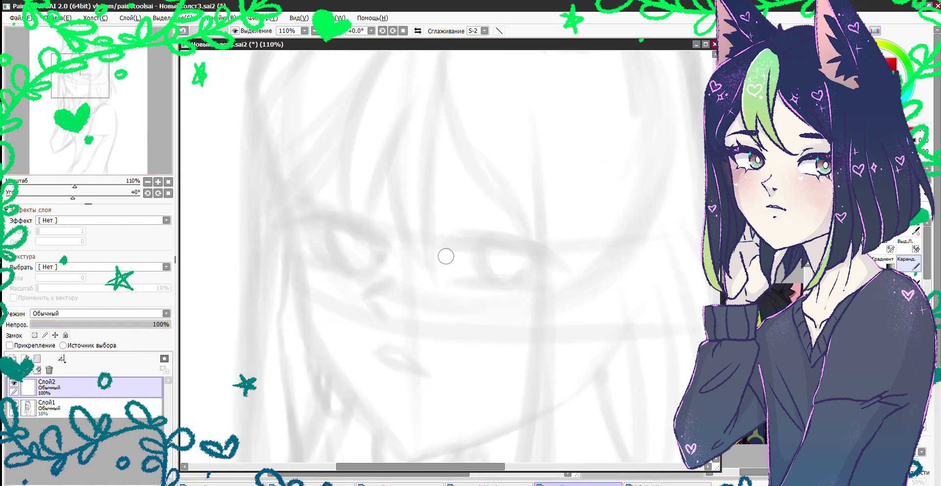
left_click_drag(296, 215, 373, 218)
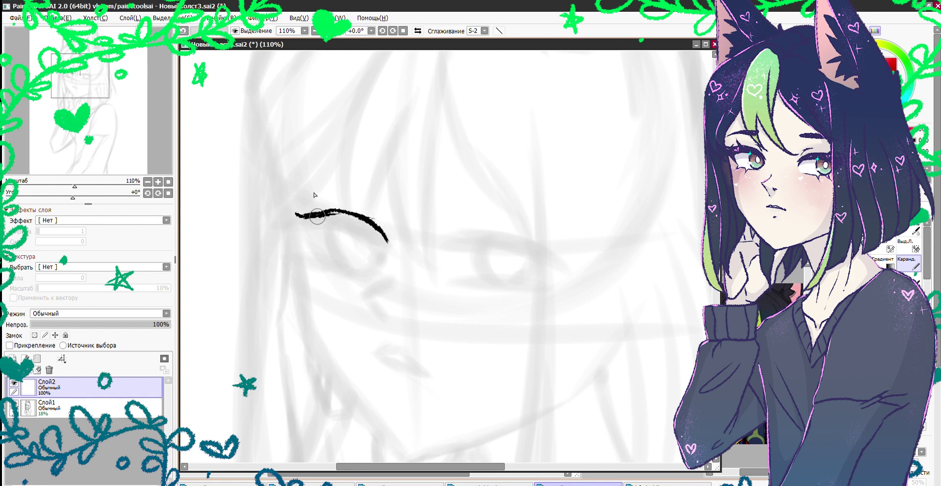
left_click_drag(298, 228, 386, 241)
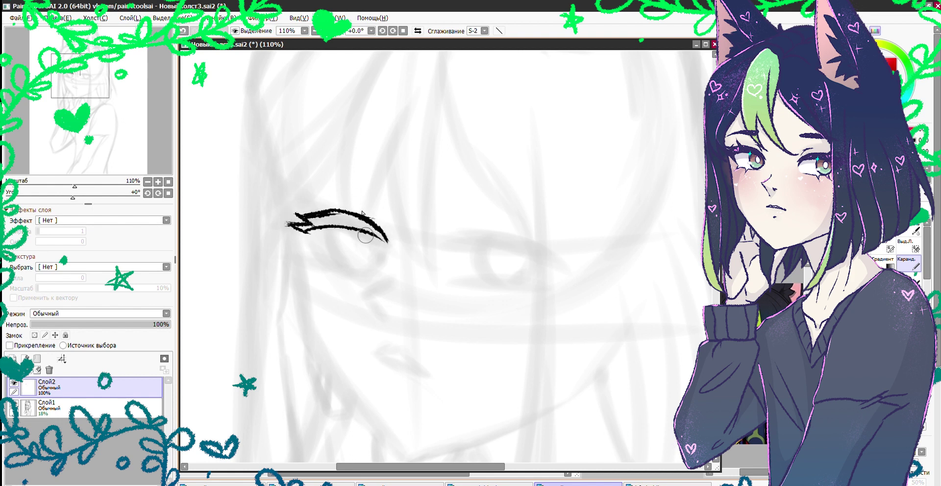
left_click_drag(308, 222, 382, 236)
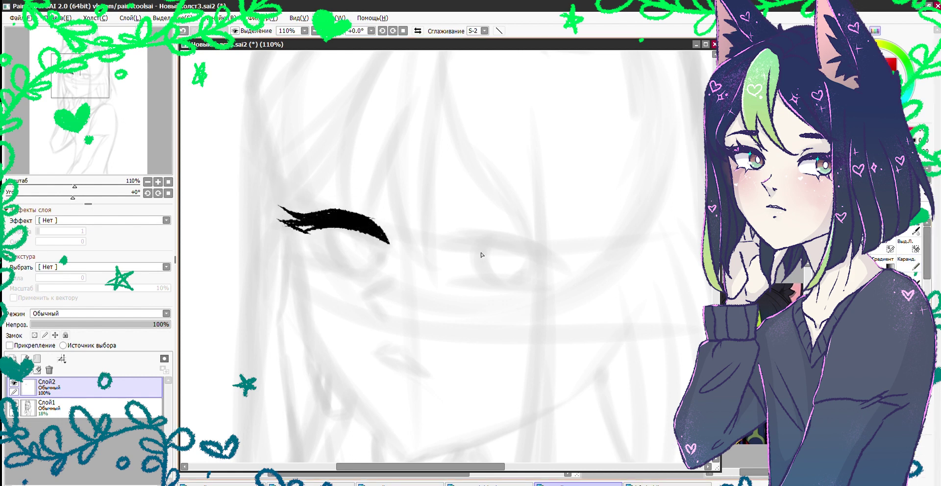
Fill out the left eye's outer lash corner and draw the thin lower lid line
key("n")
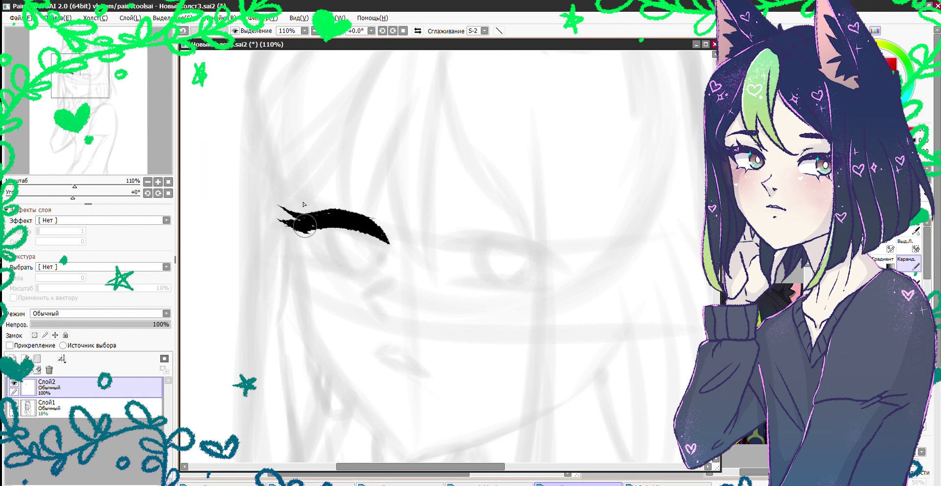
left_click_drag(300, 222, 319, 251)
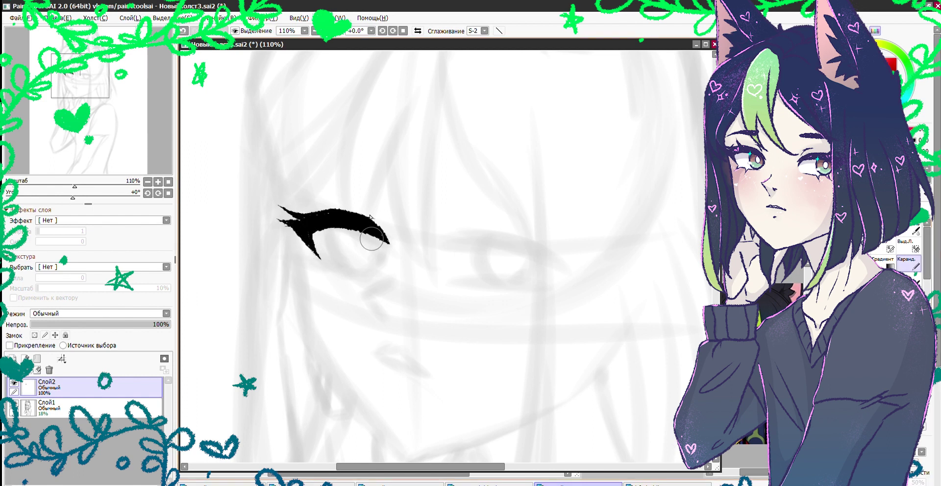
mouse_move(384, 255)
left_mouse_down()
mouse_move(361, 275)
mouse_move(336, 263)
mouse_move(373, 271)
left_mouse_up()
key("ctrl+z")
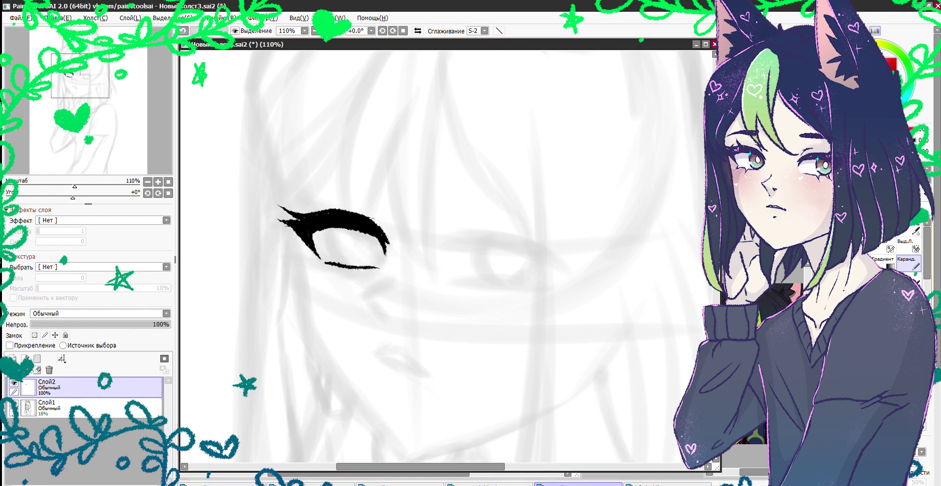
Rotate and shift the inked left eye over the sketch, and add small lashes to its lower lid
key("e")
key("ctrl+t")
left_click_drag(374, 210, 307, 178)
key("Return")
key("n")
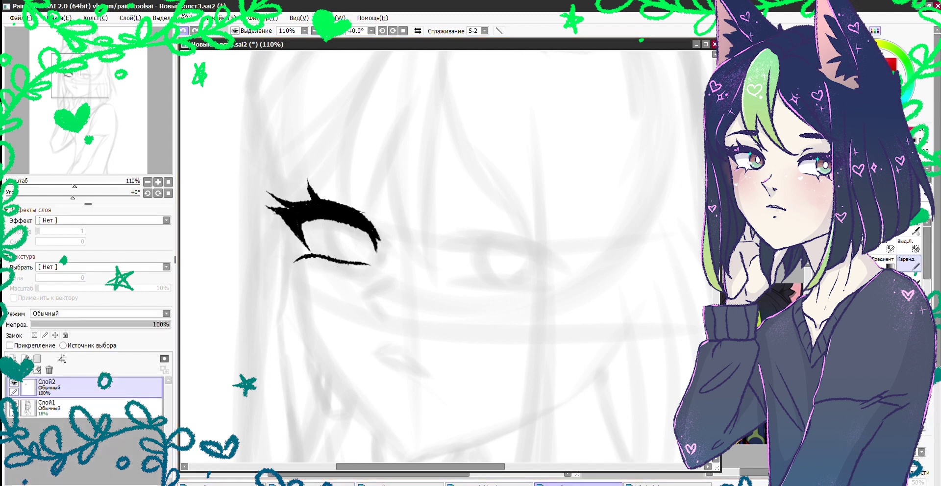
mouse_move(309, 253)
left_mouse_down()
mouse_move(293, 267)
mouse_move(324, 276)
mouse_move(379, 243)
left_mouse_up()
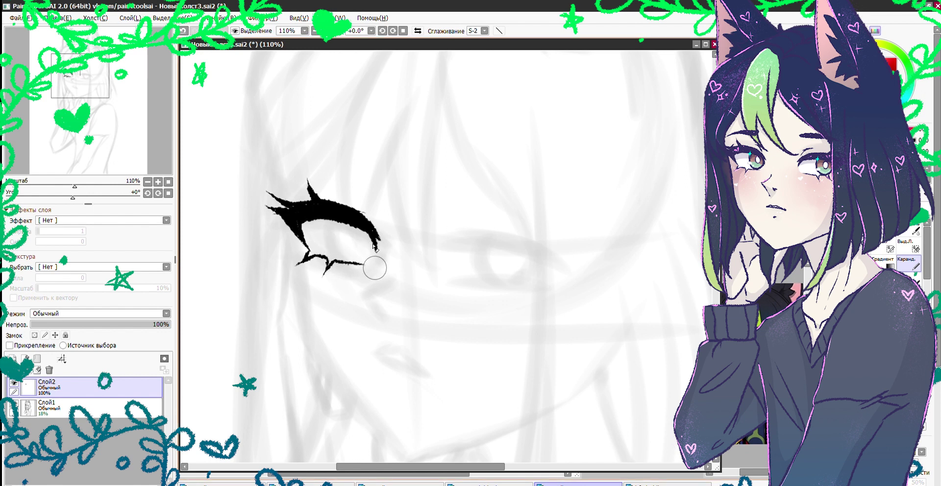
left_click_drag(333, 223, 338, 260)
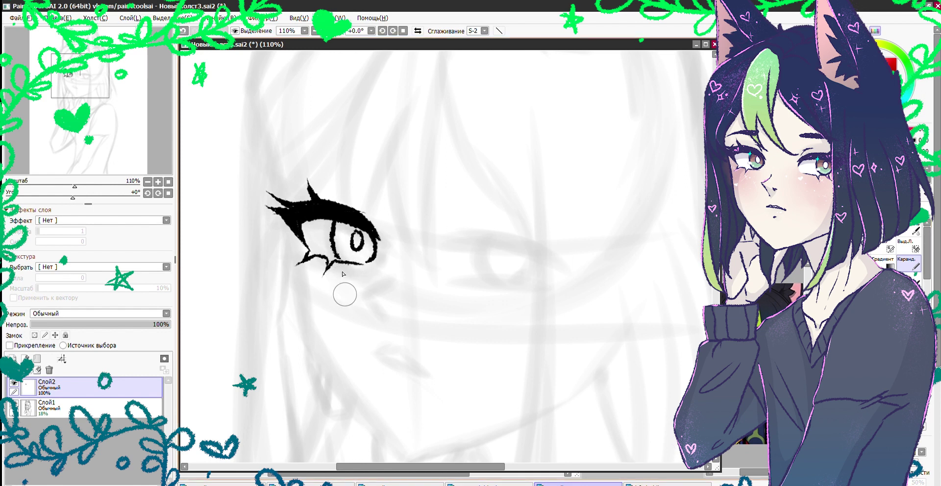
key("ctrl+z")
key("ctrl+z")
Duplicate the eye layer, flip the copy horizontally, fit it over the sketched right eye and merge it down
key("ctrl+j")
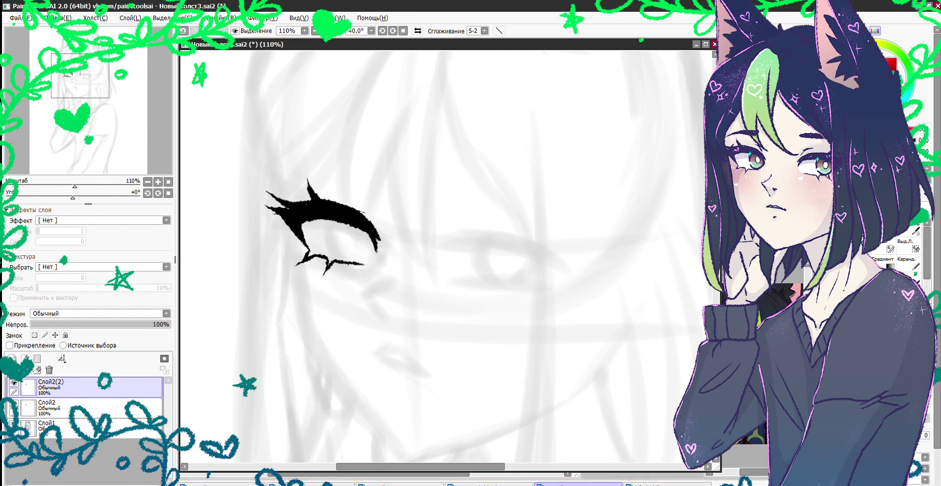
key("ctrl+h")
key("ctrl+t")
left_click_drag(407, 299, 410, 237)
left_click_drag(323, 228, 519, 264)
left_click_drag(593, 275, 606, 229)
key("Return")
key("ctrl+e")
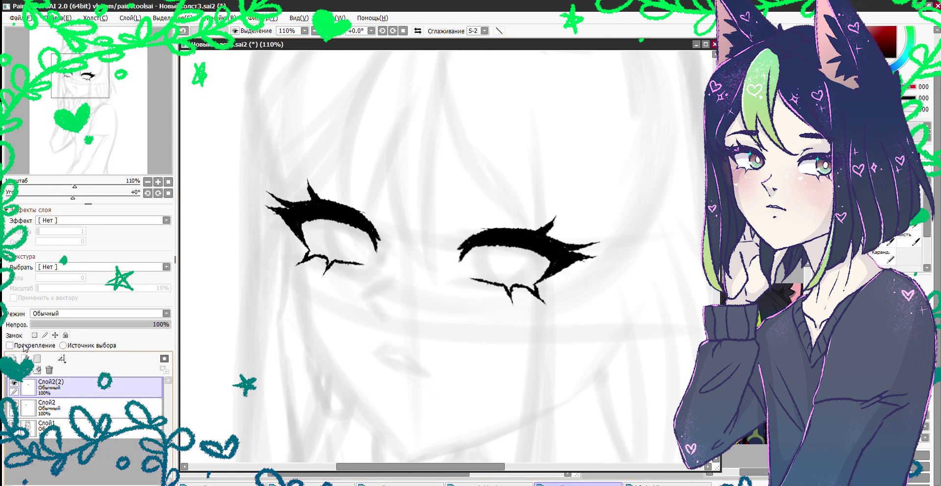
Draw round irises with oval pupils in both eyes, redoing strokes until they match
left_click_drag(494, 244, 510, 290)
key("ctrl+z")
key("ctrl+z")
left_click_drag(527, 246, 523, 244)
mouse_move(360, 223)
left_mouse_down()
mouse_move(365, 260)
mouse_move(344, 224)
left_mouse_up()
key("ctrl+z")
left_click_drag(360, 216, 356, 217)
left_click_drag(529, 234, 525, 233)
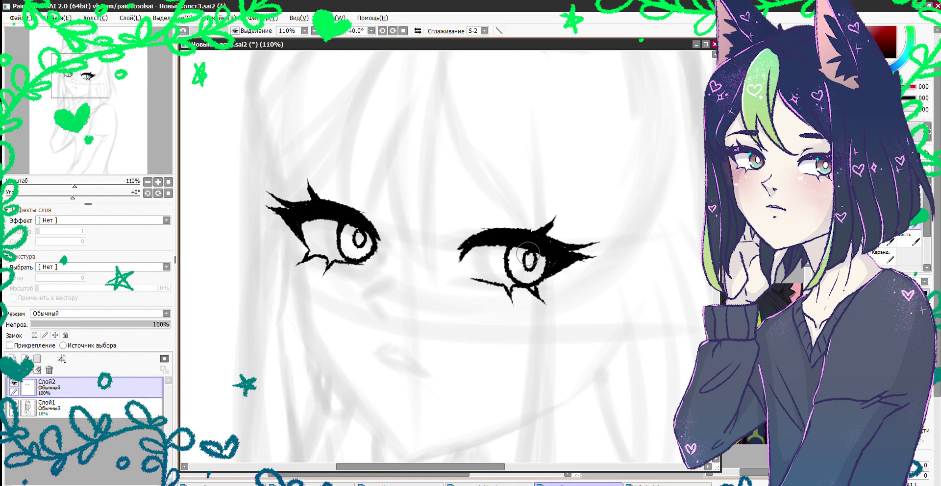
Ink the angular nose line with a small nostril mark and the slightly parted lips
mouse_move(389, 278)
left_mouse_down()
mouse_move(372, 304)
mouse_move(385, 326)
mouse_move(397, 312)
left_mouse_up()
key("ctrl+z")
left_click_drag(375, 349, 423, 363)
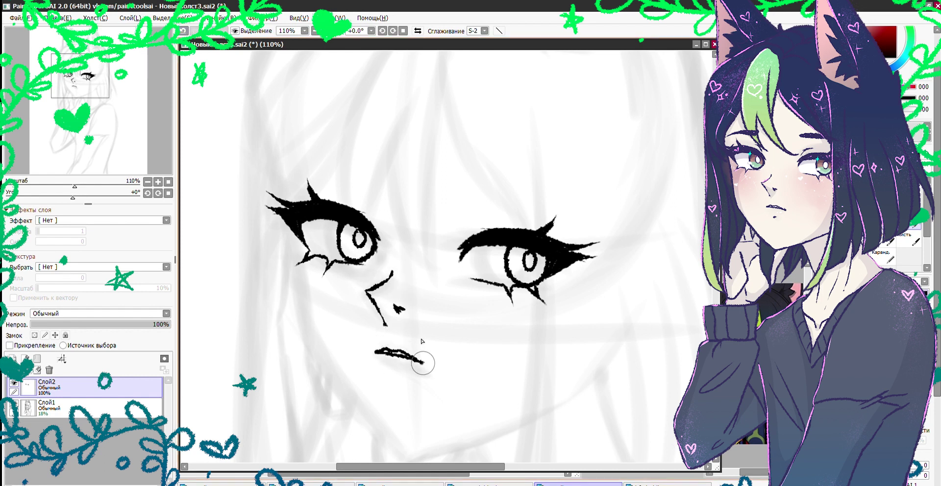
Ink the face contour from the left eye down to the pointed chin and up along the right jaw
scroll(283, 195, "up", 5)
scroll(283, 195, "down", 6)
mouse_move(283, 195)
left_mouse_down()
mouse_move(305, 333)
mouse_move(396, 424)
mouse_move(343, 291)
mouse_move(361, 295)
mouse_move(478, 254)
left_mouse_up()
key("ctrl+z")
left_click_drag(353, 297, 557, 193)
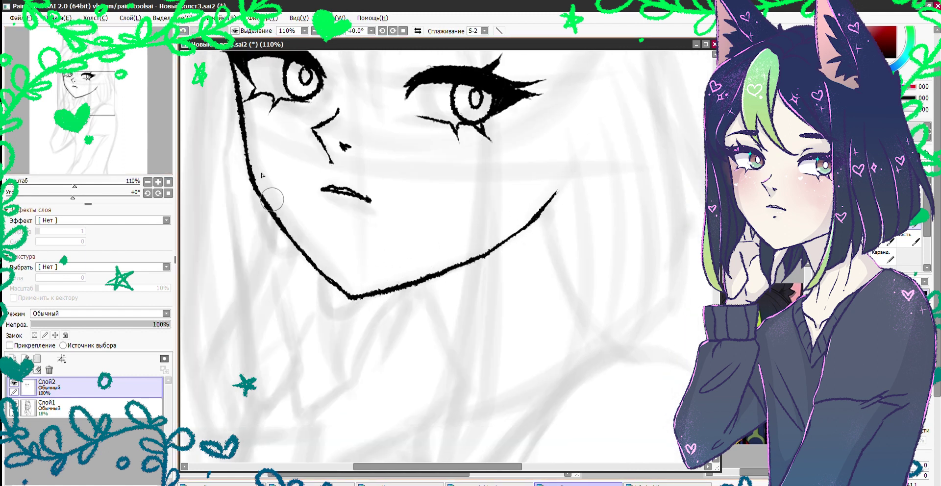
Draw thin eyebrows above both eyes and add short eyelid crease lines over the lashes
scroll(480, 206, "up", 4)
mouse_move(409, 218)
left_mouse_down()
mouse_move(507, 237)
mouse_move(476, 229)
left_mouse_up()
left_click_drag(294, 205, 221, 214)
left_click_drag(411, 262, 423, 256)
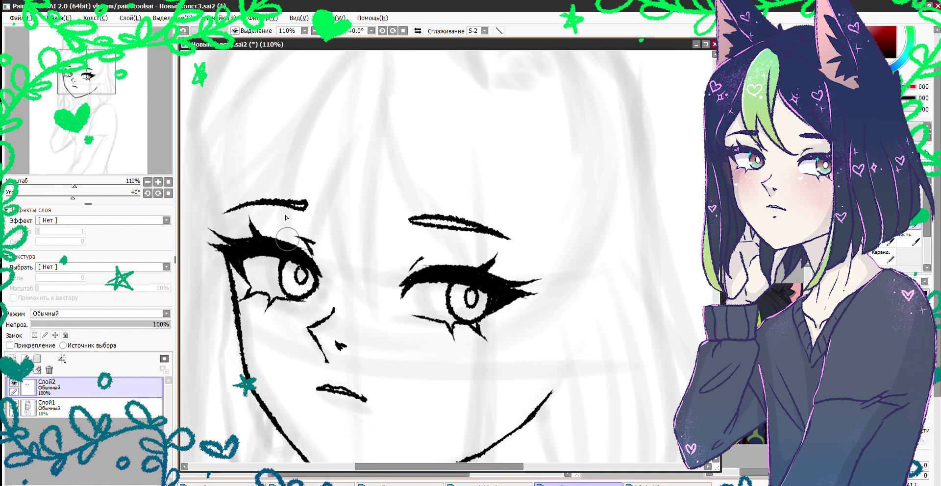
left_click_drag(241, 213, 345, 162)
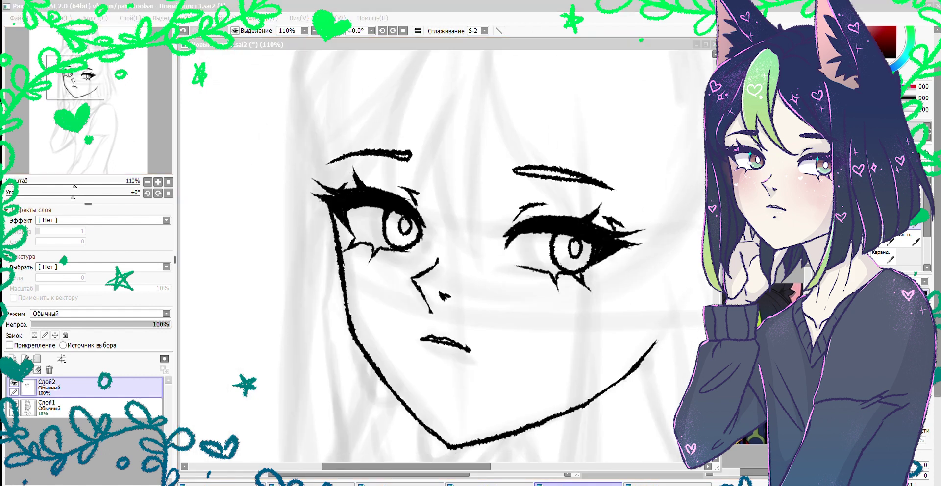
Ink both sides of the neck from the jaw down to the shoulders
left_click(359, 249)
mouse_move(547, 450)
left_mouse_down()
mouse_move(511, 389)
mouse_move(480, 238)
mouse_move(489, 349)
left_mouse_up()
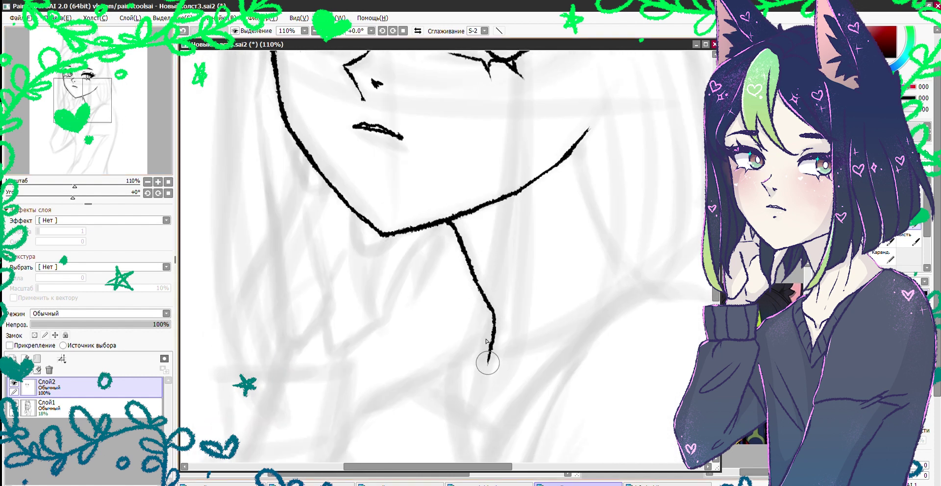
scroll(486, 346, "down", 2)
left_click_drag(473, 156, 559, 284)
scroll(559, 284, "down", 3)
scroll(384, 249, "up", 2)
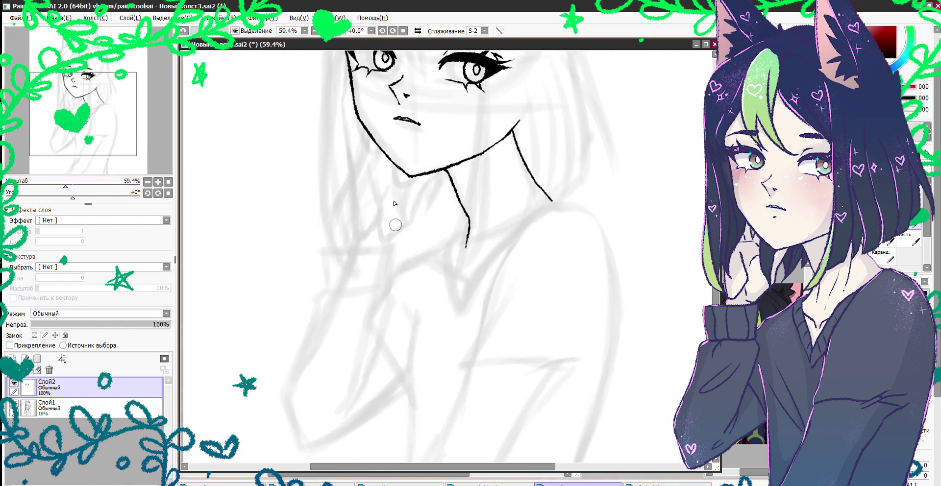
Ink the sweater's V-neckline, the shoulder line beside it and the ribbed cuff below the chin hand
left_click_drag(459, 305, 525, 223)
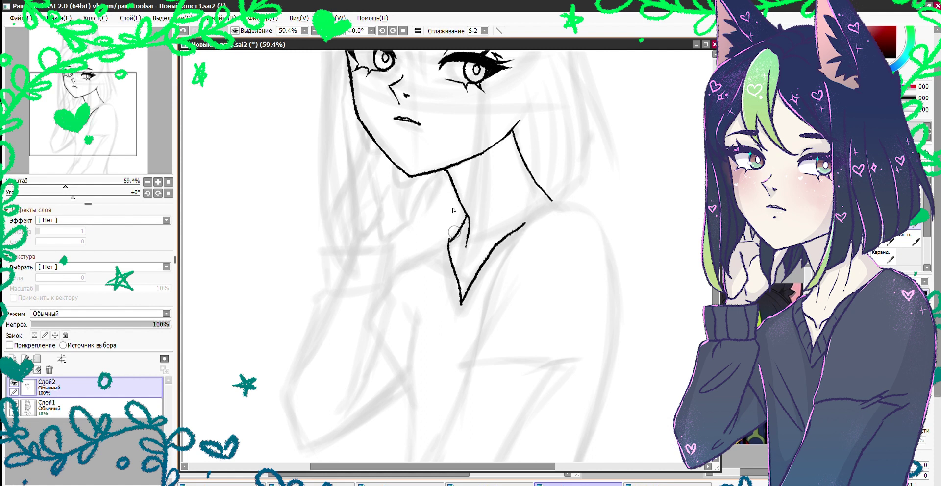
left_click_drag(323, 248, 391, 245)
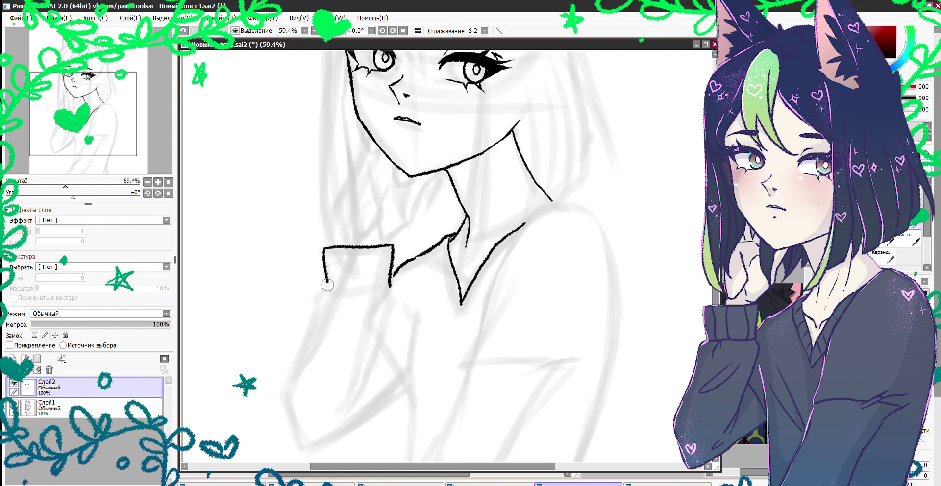
left_click_drag(339, 277, 333, 247)
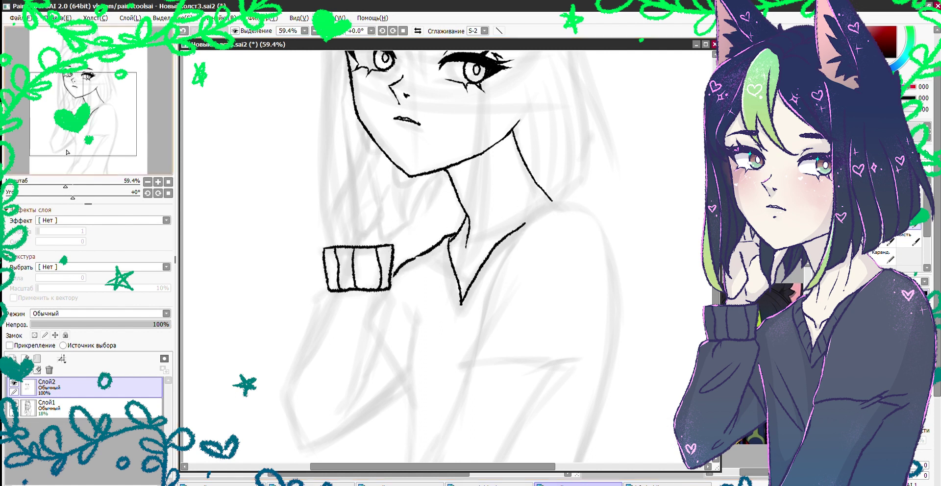
Ink the bent fingers of the hand resting beneath the chin, over the sketch
scroll(321, 214, "up", 2)
left_click_drag(438, 234, 461, 342)
left_click_drag(467, 252, 459, 329)
mouse_move(514, 232)
left_mouse_down()
mouse_move(489, 310)
mouse_move(497, 298)
mouse_move(523, 294)
left_mouse_up()
left_click_drag(460, 329, 499, 253)
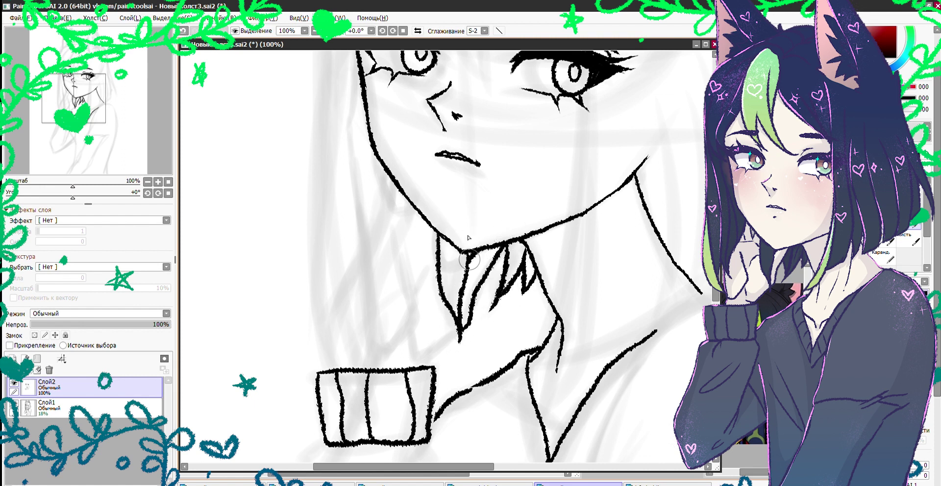
left_click_drag(448, 342, 407, 359)
mouse_move(371, 357)
left_mouse_down()
mouse_move(411, 309)
mouse_move(396, 258)
left_mouse_up()
left_click_drag(415, 288, 434, 263)
scroll(419, 186, "down", 3)
scroll(424, 179, "up", 3)
scroll(431, 168, "down", 1)
left_click_drag(430, 198, 436, 284)
key("ctrl+z")
Ink the raised forearm's sleeve from the cuff down around the bent elbow
left_click_drag(65, 108, 70, 141)
mouse_move(360, 99)
left_mouse_down()
mouse_move(338, 140)
mouse_move(357, 341)
mouse_move(485, 250)
left_mouse_up()
left_click_drag(463, 86, 398, 279)
left_click_drag(424, 231, 370, 314)
Ink the outline of the palm and thumb between the chin and the ribbed cuff
left_click_drag(54, 91, 61, 74)
left_click_drag(380, 307, 421, 385)
left_click_drag(410, 257, 425, 385)
key("ctrl+z")
key("ctrl+z")
left_click_drag(401, 269, 420, 381)
scroll(420, 382, "down", 3)
scroll(409, 199, "up", 2)
Ink the torso's side line and the crossing arm's inner contour, including the creases at its elbow
left_click_drag(409, 198, 411, 309)
left_click_drag(73, 137, 88, 123)
mouse_move(492, 71)
left_mouse_down()
mouse_move(433, 120)
mouse_move(392, 240)
left_mouse_up()
left_click_drag(454, 263, 495, 239)
left_click_drag(456, 265, 521, 244)
mouse_move(491, 278)
left_mouse_down()
mouse_move(437, 361)
mouse_move(409, 429)
left_mouse_up()
left_click_drag(391, 258, 311, 438)
mouse_move(314, 431)
left_mouse_down()
mouse_move(365, 395)
mouse_move(346, 399)
left_mouse_up()
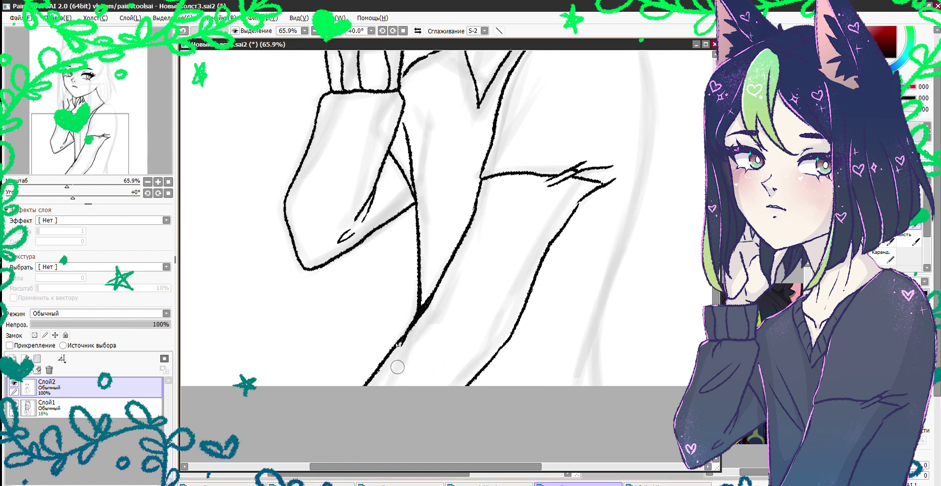
Add fabric fold lines to the raised sleeve and the lower forearm
left_click_drag(421, 331, 438, 377)
left_click_drag(266, 243, 283, 259)
left_click_drag(398, 140, 338, 177)
key("ctrl+z")
left_click_drag(399, 132, 338, 179)
Ink the outer contour from the right shoulder down the upper arm and the back edge of the sweater
mouse_move(564, 73)
left_mouse_down()
mouse_move(402, 179)
mouse_move(402, 226)
left_mouse_up()
mouse_move(428, 160)
left_mouse_down()
mouse_move(463, 174)
mouse_move(473, 421)
mouse_move(505, 293)
mouse_move(456, 426)
left_mouse_up()
left_click_drag(490, 330, 487, 426)
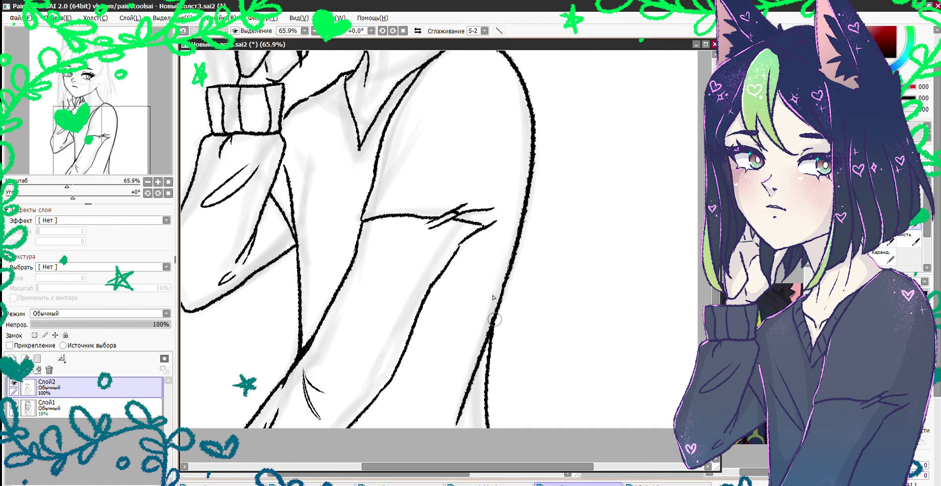
Outline the V-neck's collar band with ribbing marks and add fold lines on the sweater's body
left_click_drag(334, 87, 372, 157)
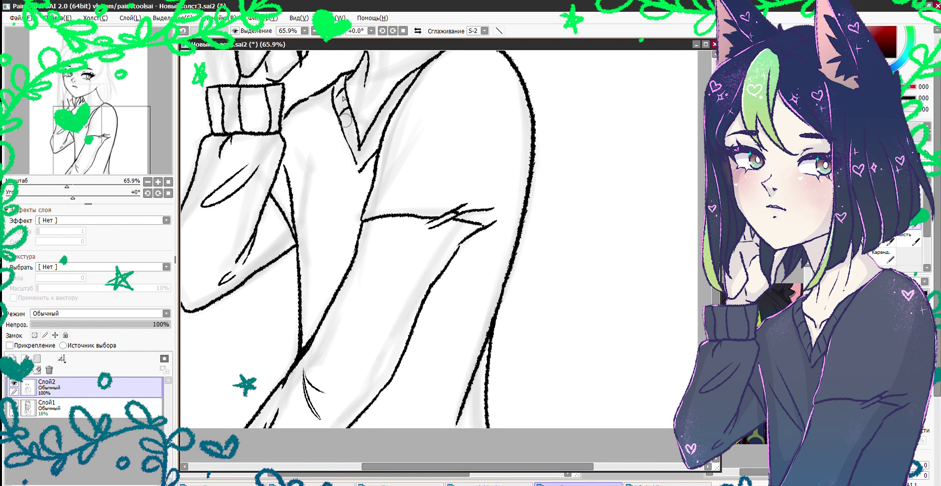
left_click_drag(313, 169, 352, 265)
left_click_drag(406, 349, 431, 422)
Create a new layer and ink both tall cat ears with jagged fur tufts inside
left_click_drag(70, 120, 55, 55)
left_click(11, 358)
scroll(461, 196, "up", 5)
mouse_move(458, 104)
left_mouse_down()
mouse_move(455, 235)
mouse_move(513, 251)
mouse_move(515, 280)
left_mouse_up()
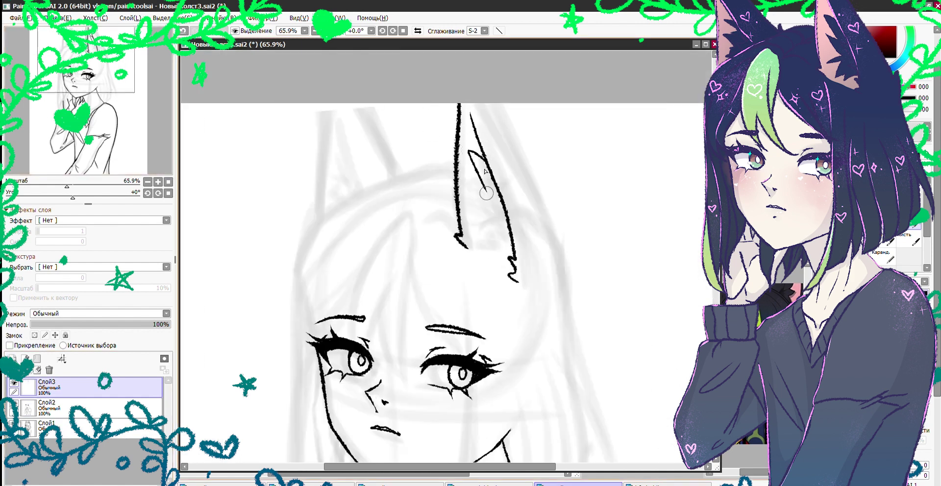
left_click_drag(356, 104, 396, 161)
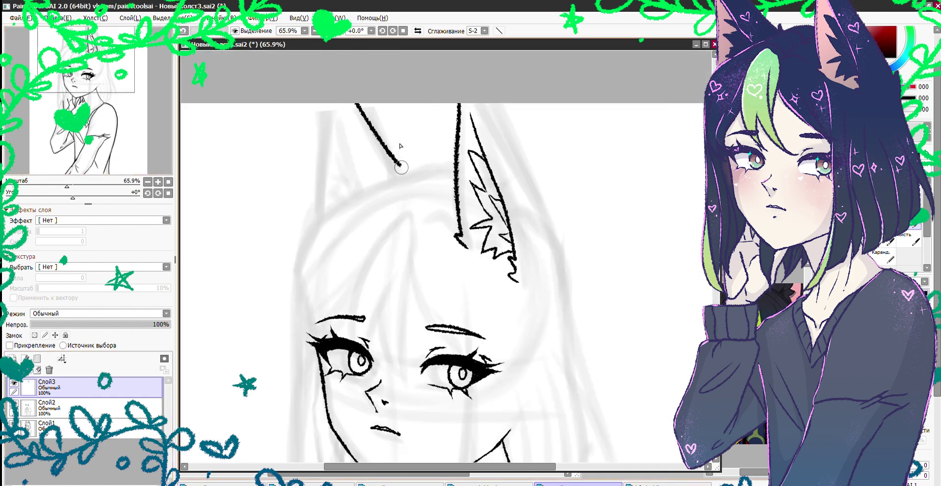
left_click_drag(319, 168, 317, 216)
left_click_drag(326, 111, 365, 181)
mouse_move(487, 102)
left_mouse_down()
mouse_move(568, 316)
mouse_move(534, 186)
left_mouse_up()
Ink the hair's outer contour and long pointed strands on the right side of the head
left_click_drag(530, 157, 583, 365)
left_click_drag(534, 233, 582, 367)
key("ctrl+z")
key("ctrl+z")
left_click_drag(530, 226, 578, 369)
left_click_drag(544, 270, 541, 383)
mouse_move(505, 231)
left_mouse_down()
mouse_move(526, 388)
mouse_move(540, 407)
left_mouse_up()
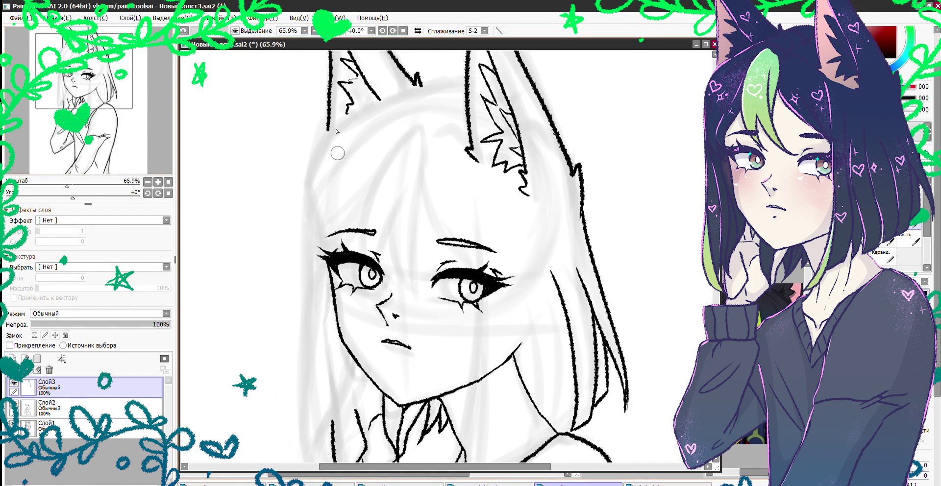
Lower the opacity of layer Слой2 to 22% and make layer Слой3 active again
key("ctrl+z")
key("ctrl+y")
left_click(74, 406)
left_click_drag(166, 324, 61, 324)
left_click(74, 387)
Ink the curved pointed strands of the central bangs over the forehead
left_click_drag(397, 124, 369, 259)
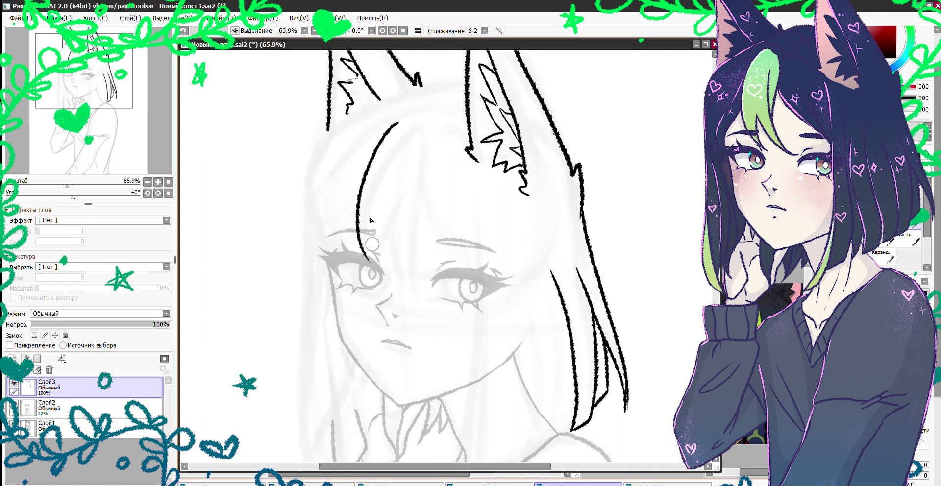
left_click_drag(376, 220, 420, 288)
mouse_move(405, 118)
left_mouse_down()
mouse_move(422, 125)
mouse_move(425, 289)
mouse_move(413, 279)
mouse_move(409, 148)
mouse_move(397, 231)
left_mouse_up()
left_click(191, 29)
Lasso the central bangs and rotate them slightly counterclockwise with a free transform
key("a")
left_click_drag(429, 104, 388, 323)
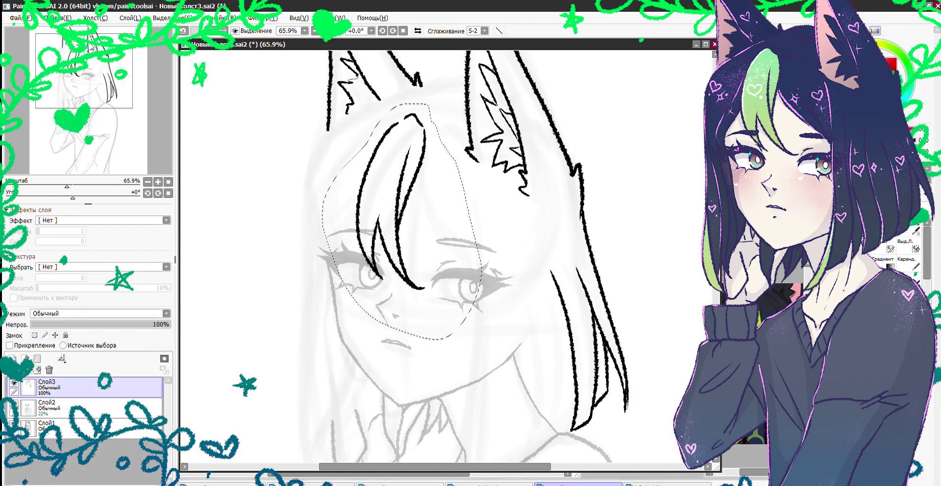
key("ctrl+t")
left_click_drag(392, 272, 397, 279)
key("Return")
Ink the pointed bang strands sweeping from the parting down to the right eye
key("n")
left_click_drag(414, 149, 483, 272)
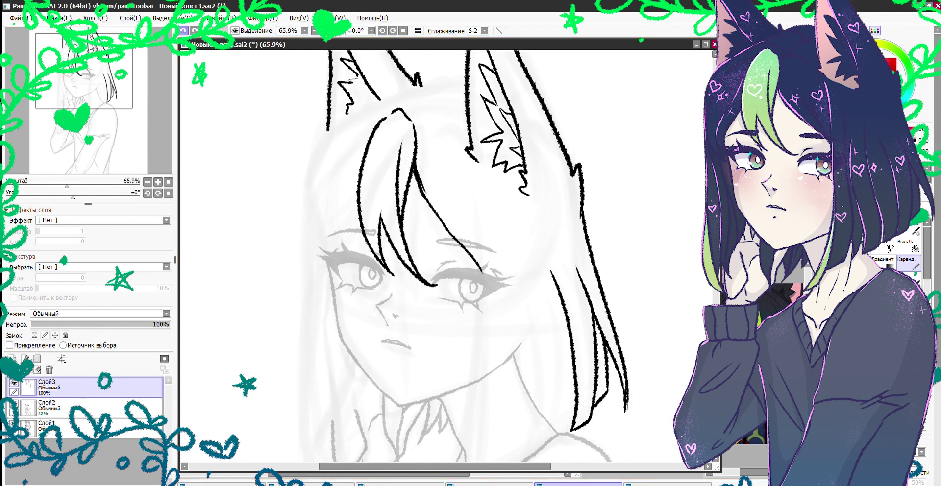
key("ctrl+z")
mouse_move(411, 174)
left_mouse_down()
mouse_move(484, 277)
mouse_move(473, 240)
left_mouse_up()
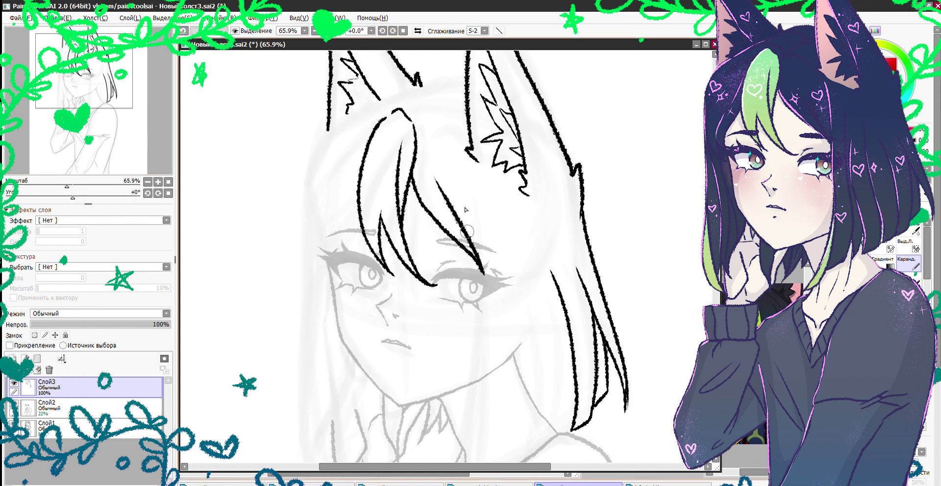
Ink the crown of the hair between the ears and the left bangs curving down to the left eye
left_click_drag(416, 129, 460, 143)
mouse_move(467, 97)
left_mouse_down()
mouse_move(416, 88)
mouse_move(380, 112)
mouse_move(414, 109)
mouse_move(363, 114)
mouse_move(309, 174)
mouse_move(308, 193)
left_mouse_up()
mouse_move(375, 122)
left_mouse_down()
mouse_move(313, 247)
mouse_move(335, 285)
left_mouse_up()
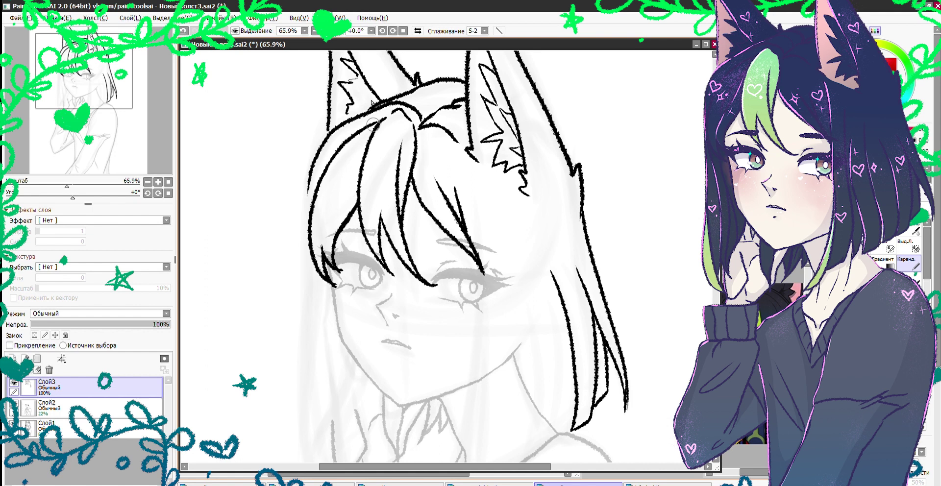
left_click_drag(372, 124, 327, 249)
mouse_move(474, 172)
left_mouse_down()
mouse_move(484, 272)
mouse_move(402, 122)
mouse_move(387, 385)
left_mouse_up()
key("ctrl+z")
key("ctrl+z")
key("ctrl+z")
mouse_move(406, 68)
left_mouse_down()
mouse_move(399, 227)
mouse_move(360, 342)
left_mouse_up()
key("ctrl+z")
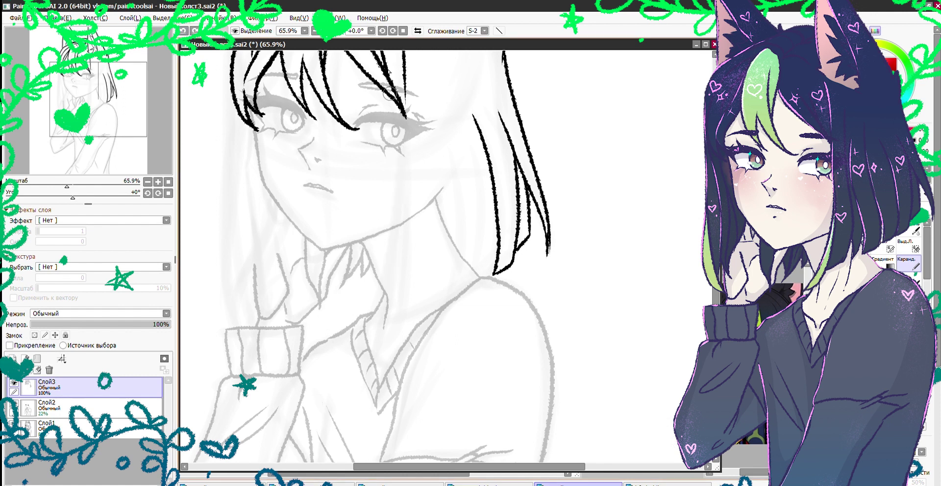
Ink the long front lock and the adjoining strands with pointed tips on the right side of the face
left_click_drag(405, 88, 378, 345)
left_click_drag(407, 182, 367, 348)
left_click_drag(425, 61, 416, 307)
mouse_move(433, 109)
left_mouse_down()
mouse_move(445, 293)
mouse_move(474, 278)
left_mouse_up()
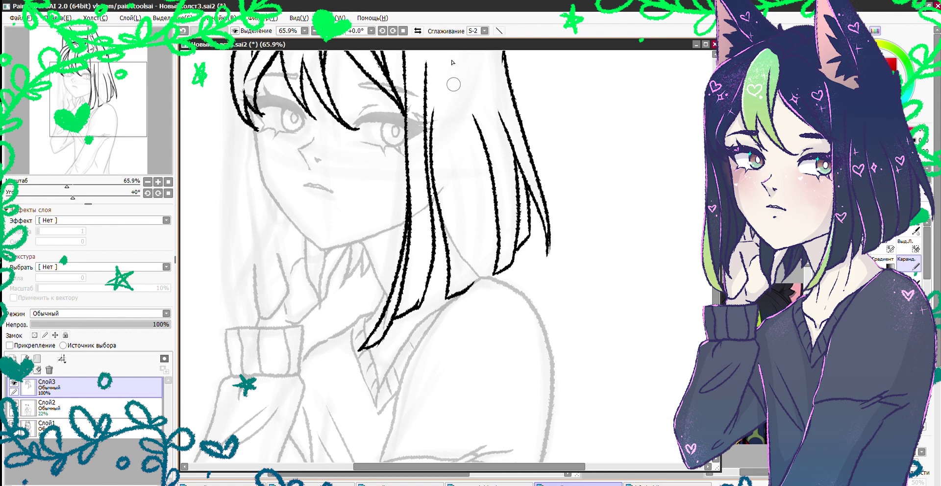
left_click_drag(453, 84, 473, 284)
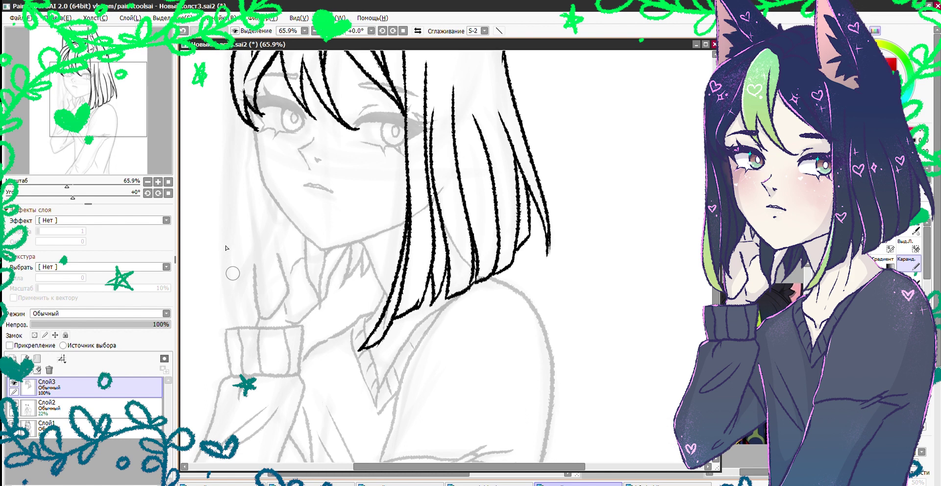
Ink the long hair strands on the left side of the face, ending in points above the cuff
left_click_drag(226, 248, 333, 329)
left_click_drag(346, 112, 338, 401)
left_click_drag(339, 267, 345, 407)
key("ctrl+z")
left_click_drag(338, 262, 360, 422)
mouse_move(347, 164)
left_mouse_down()
mouse_move(354, 403)
mouse_move(370, 399)
mouse_move(392, 283)
left_mouse_up()
left_click_drag(361, 205, 377, 349)
left_click_drag(370, 286, 385, 375)
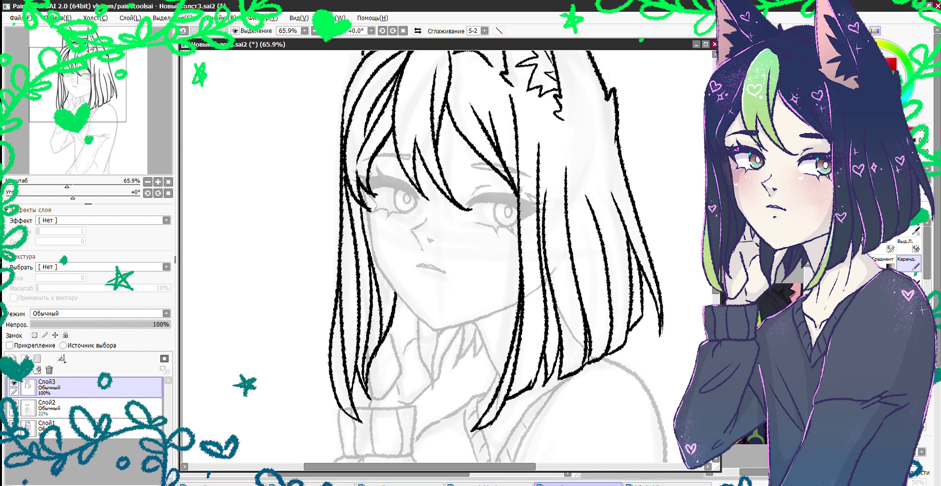
Transform the hair and ears layer, nudging it slightly up and left to fit the head
scroll(430, 265, "down", 3)
key("ctrl+t")
left_click_drag(481, 345, 475, 330)
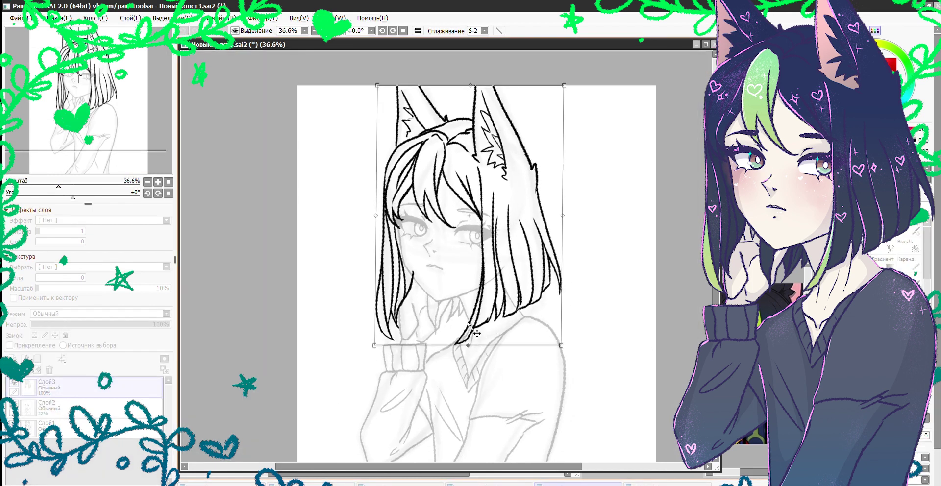
left_click_drag(470, 135, 461, 135)
left_click_drag(478, 328, 489, 275)
left_click_drag(458, 326, 469, 331)
key("Return")
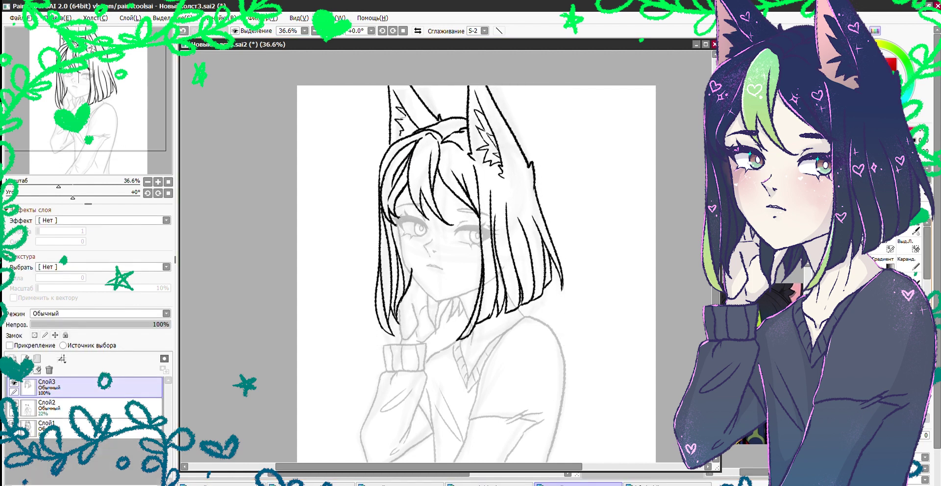
Restore the opacity of layer Слой2 to 100% and reselect layer Слой3
left_click(98, 408)
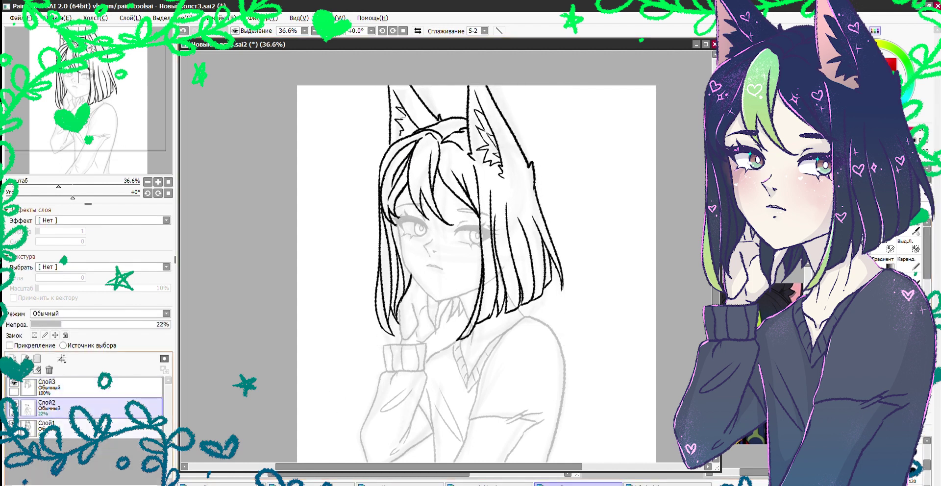
left_click_drag(61, 325, 166, 324)
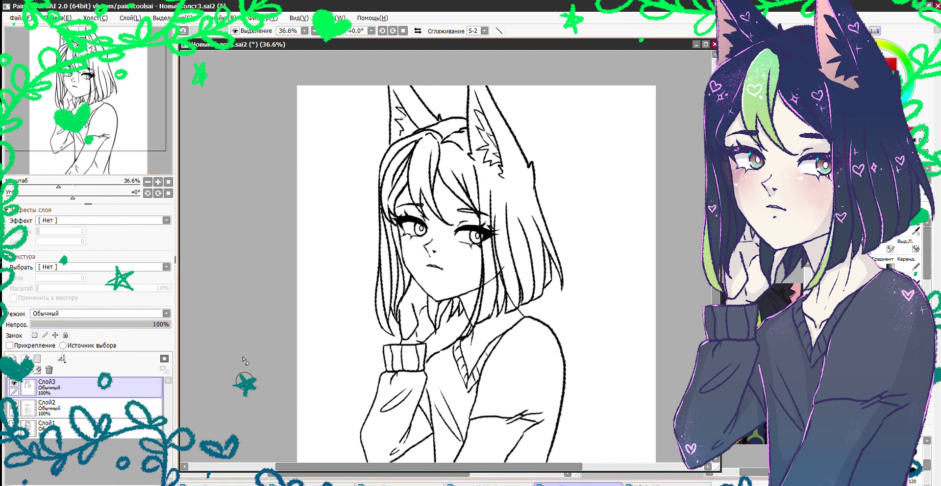
left_click(98, 387)
Rotate the hair and ears slightly counterclockwise with a free transform
key("ctrl+t")
left_click_drag(574, 75, 573, 73)
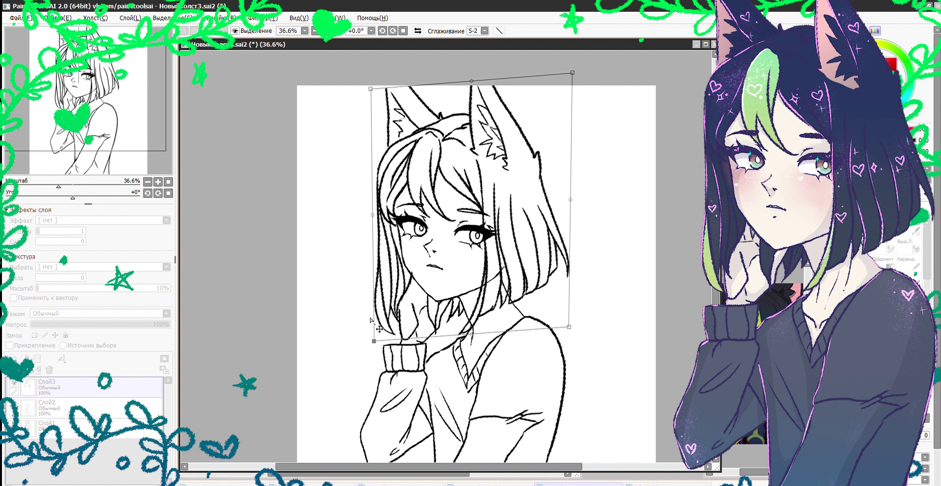
key("Return")
Add fur at the left ear's base, extra crown strands and a rounded hair contour behind the right ear
key("n")
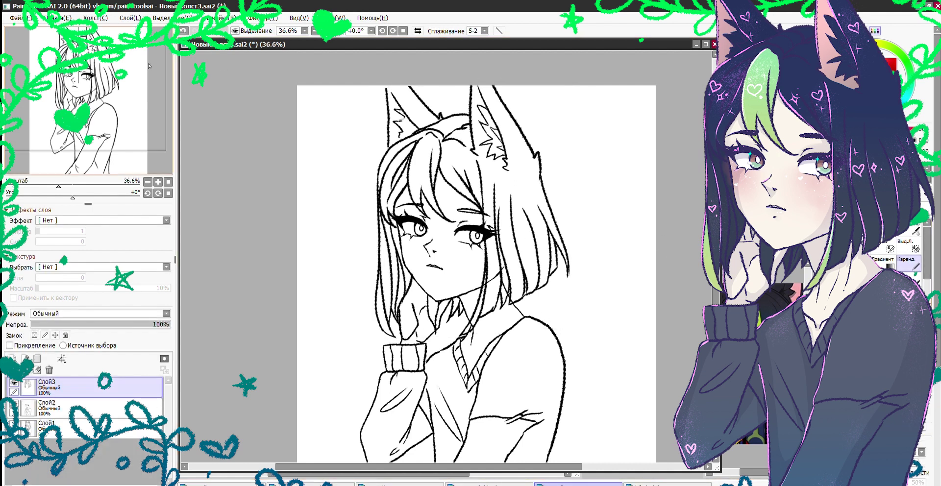
scroll(314, 118, "up", 3)
left_click_drag(363, 250, 339, 277)
left_click_drag(367, 230, 387, 259)
mouse_move(488, 223)
left_mouse_down()
mouse_move(513, 243)
mouse_move(460, 265)
left_mouse_up()
scroll(470, 245, "down", 3)
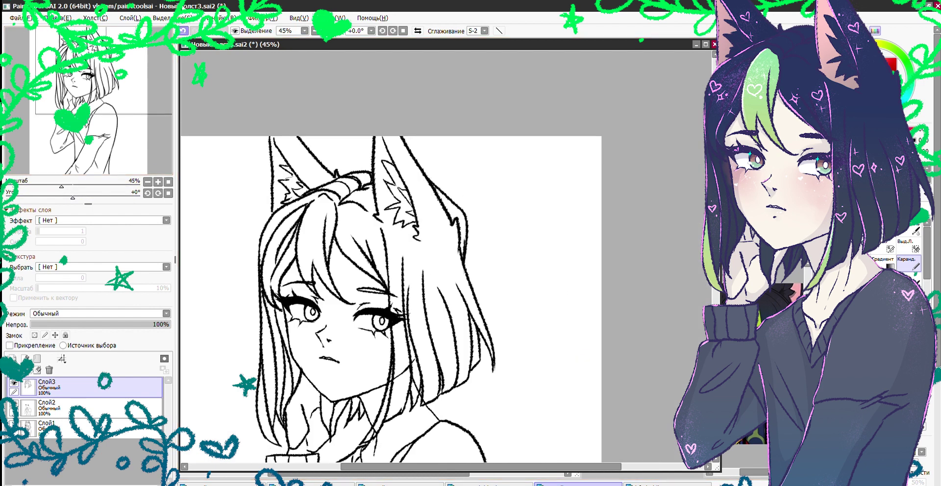
On layer Слой2, add short lines that extend the hand and fingers up to the jaw
scroll(392, 294, "up", 2)
left_click(47, 407)
scroll(190, 163, "up", 3)
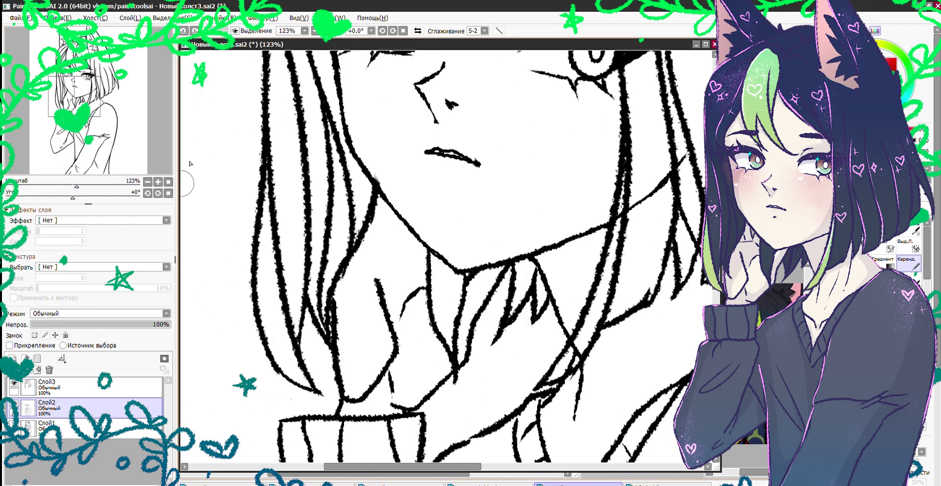
left_click_drag(385, 206, 389, 247)
mouse_move(405, 224)
left_mouse_down()
mouse_move(409, 240)
mouse_move(368, 254)
left_mouse_up()
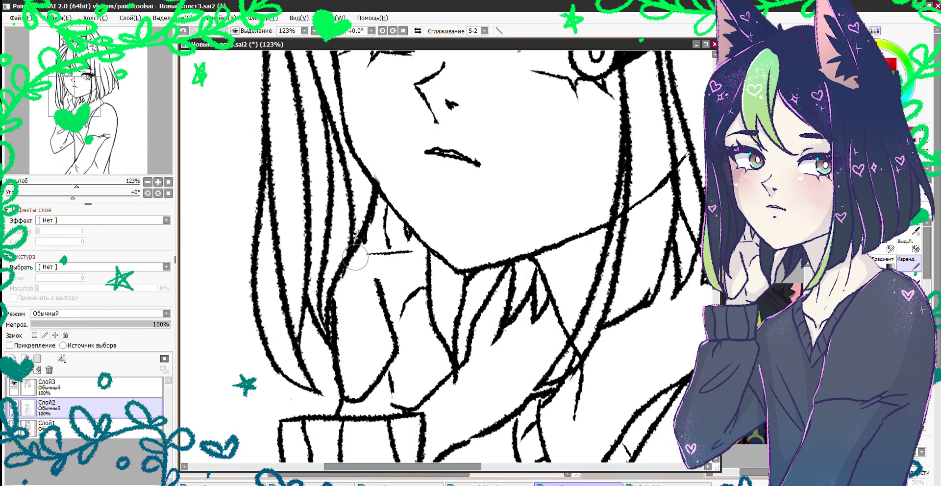
scroll(387, 268, "down", 4)
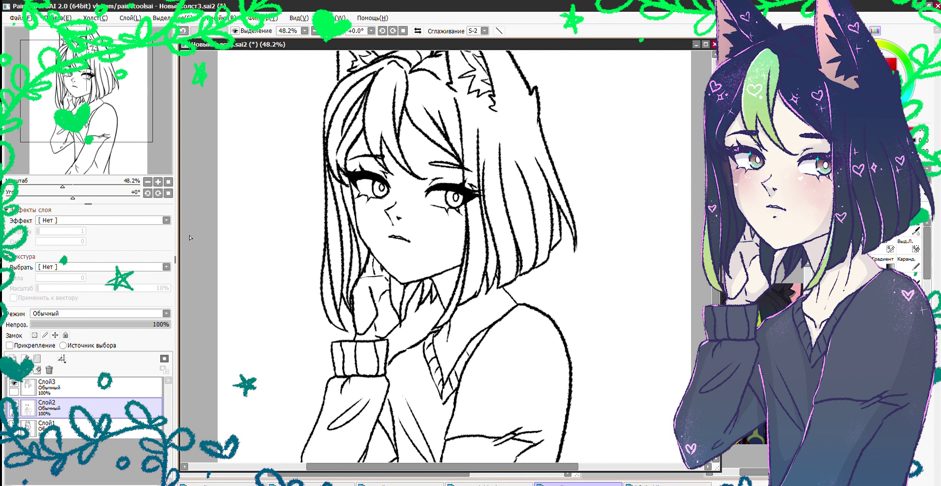
Lasso the facial features, rotate them slightly counterclockwise and shift them slightly upward
scroll(405, 201, "up", 3)
mouse_move(303, 181)
left_mouse_down()
mouse_move(539, 313)
mouse_move(274, 117)
left_mouse_up()
key("ctrl+t")
left_click_drag(607, 245, 605, 216)
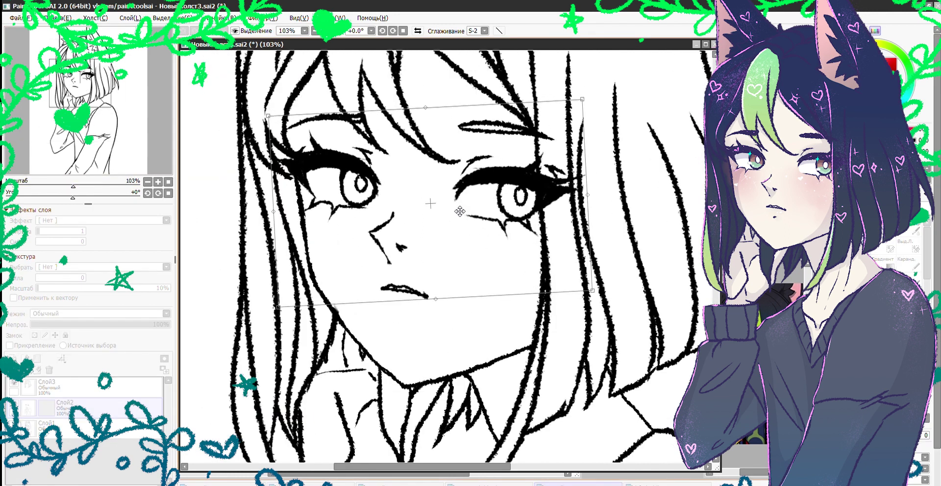
left_click_drag(459, 211, 463, 200)
key("Return")
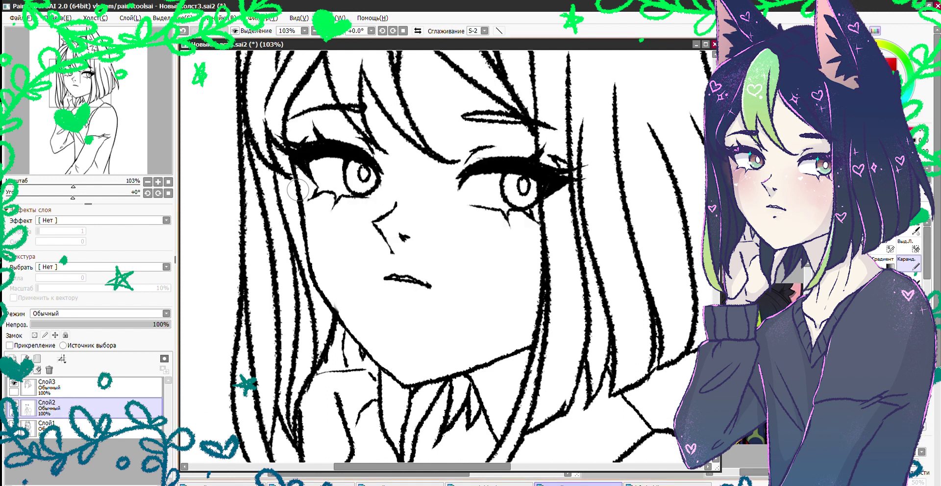
Lasso the nose and mouth, move them slightly down and add a small mark beneath the lower lip
mouse_move(421, 187)
left_mouse_down()
mouse_move(376, 304)
mouse_move(422, 188)
left_mouse_up()
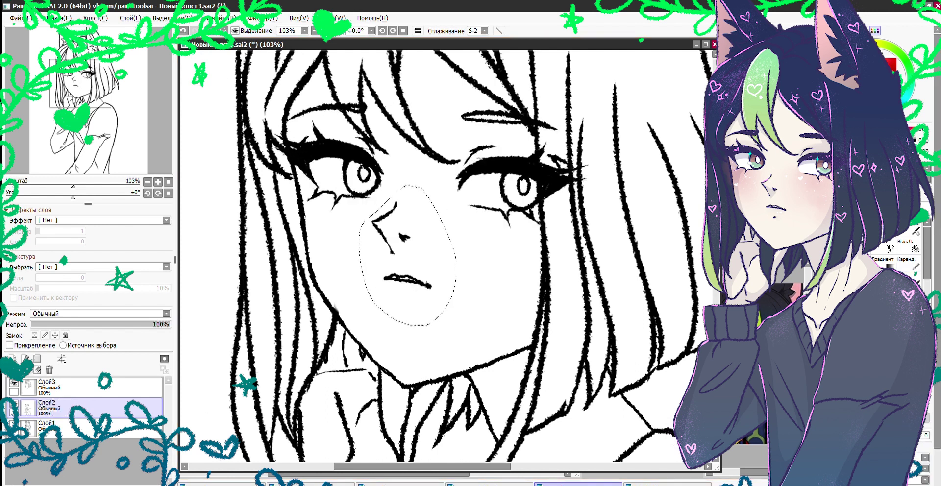
key("ctrl+t")
left_click_drag(404, 231, 405, 228)
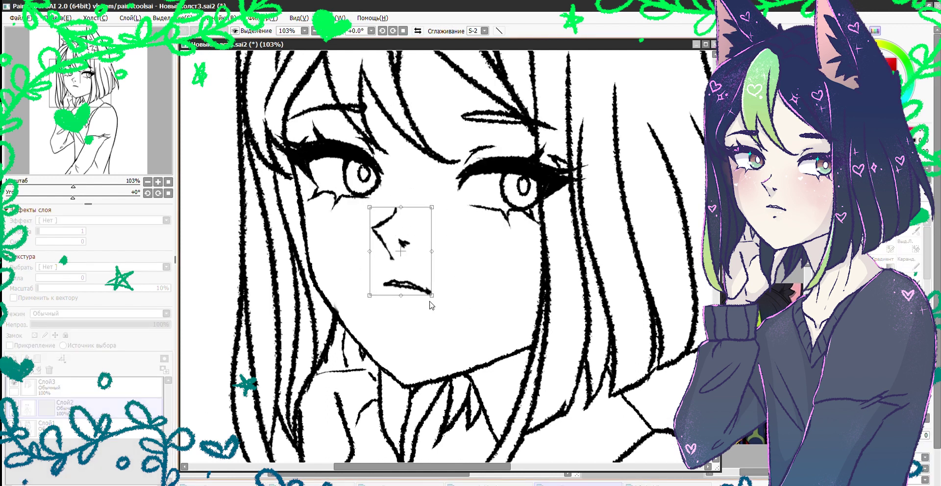
key("Return")
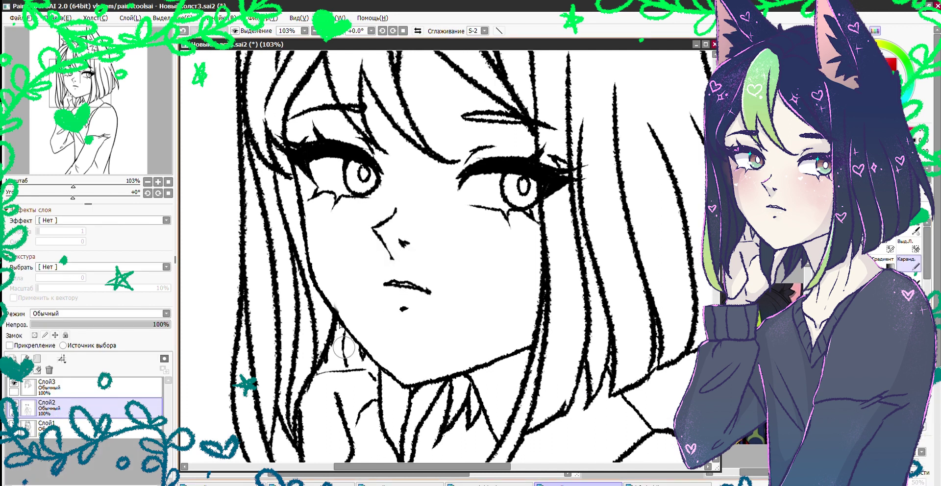
Lasso the body and raised hand, then free-transform them slightly, shifting them upward toward the head
key("ctrl+minus")
left_click_drag(485, 306, 462, 240)
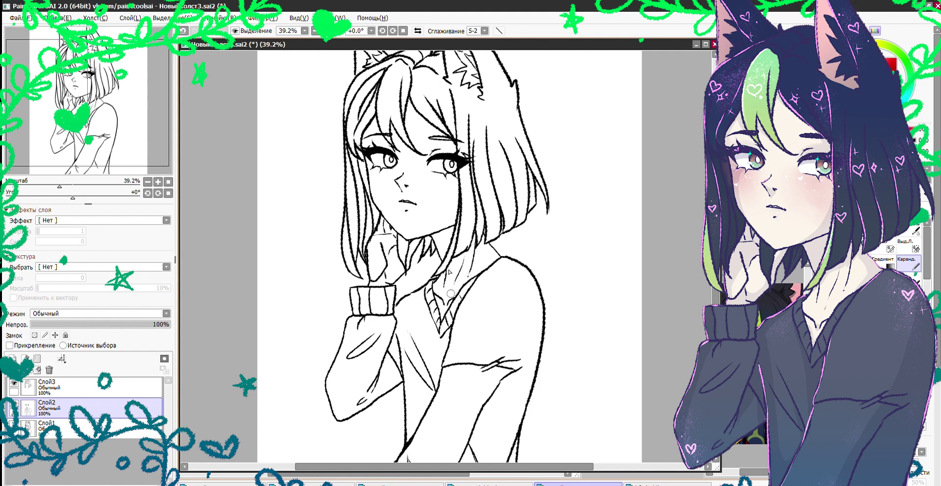
mouse_move(451, 304)
left_mouse_down()
mouse_move(451, 250)
mouse_move(466, 353)
left_mouse_up()
left_click_drag(476, 265, 474, 172)
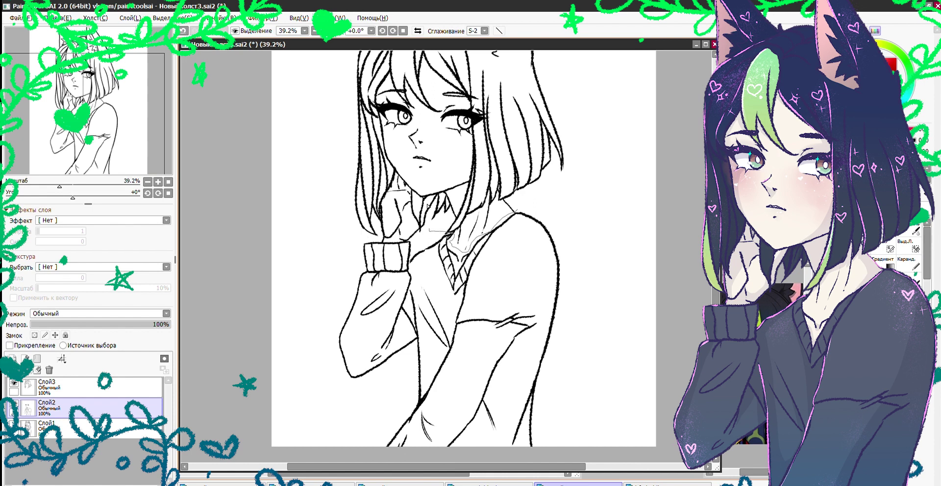
mouse_move(373, 183)
left_mouse_down()
mouse_move(343, 460)
mouse_move(375, 179)
left_mouse_up()
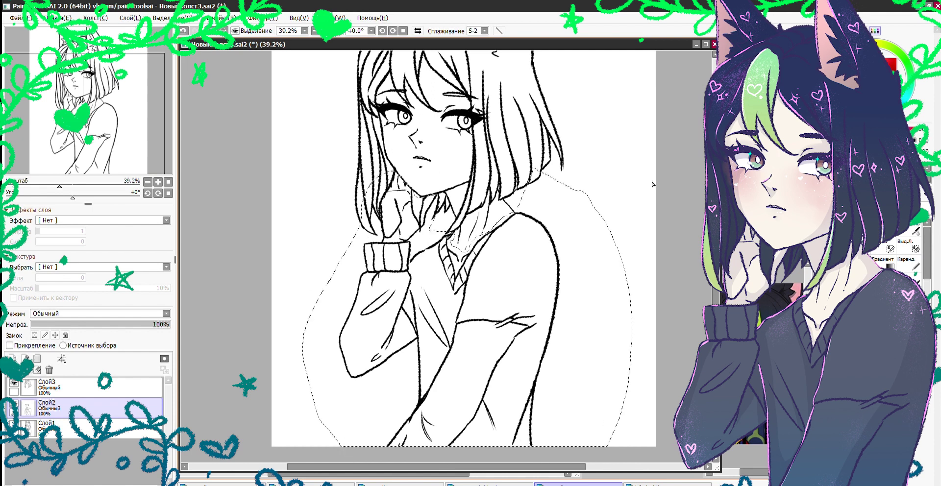
key("ctrl+t")
scroll(568, 435, "down", 1)
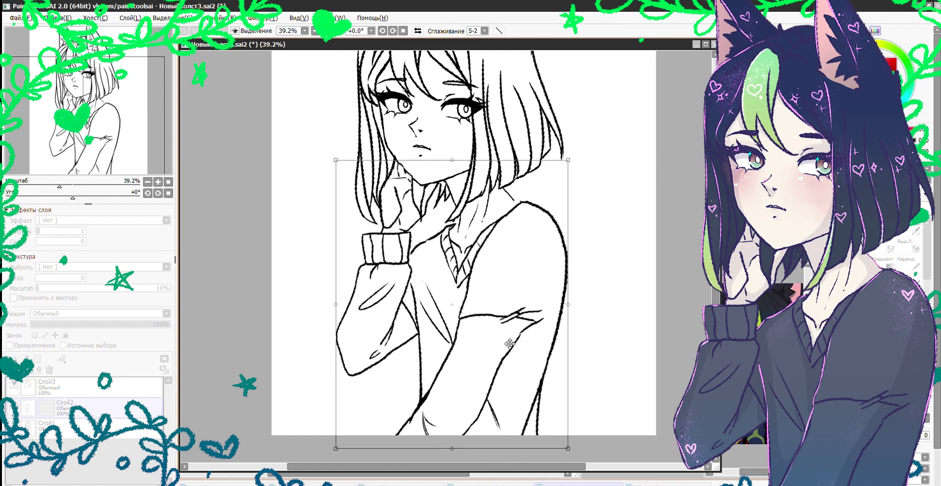
left_click_drag(567, 429, 561, 428)
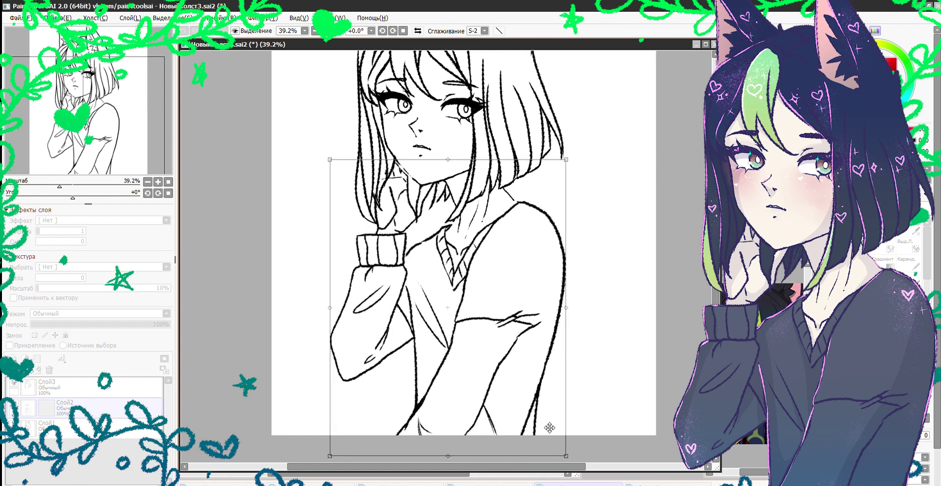
key("Return")
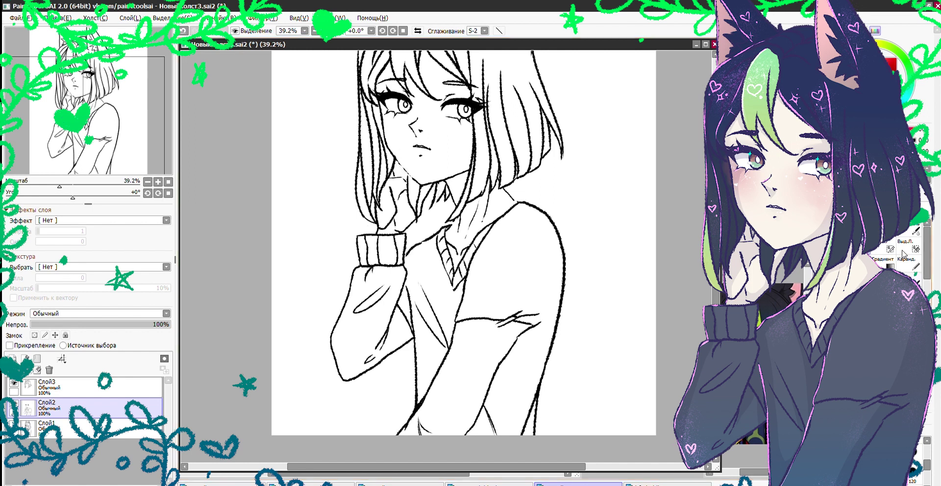
Refine the lines where the hand and hair meet the jaw, and merge layer Слой3 into Слой2
scroll(430, 189, "up", 5)
left_click_drag(318, 117, 377, 189)
left_click_drag(458, 205, 478, 274)
left_click_drag(478, 245, 471, 191)
left_click_drag(327, 142, 334, 169)
mouse_move(342, 143)
left_mouse_down()
mouse_move(336, 167)
mouse_move(350, 194)
left_mouse_up()
left_click_drag(314, 94, 371, 224)
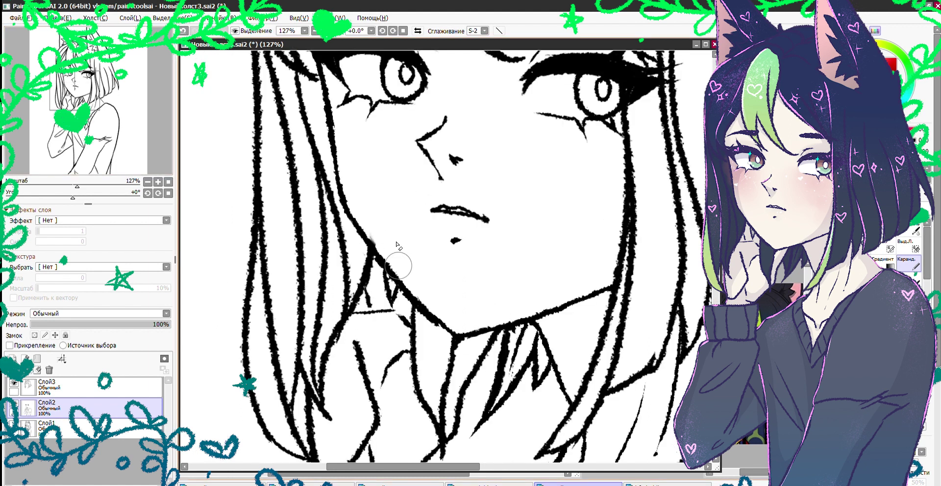
scroll(387, 250, "down", 3)
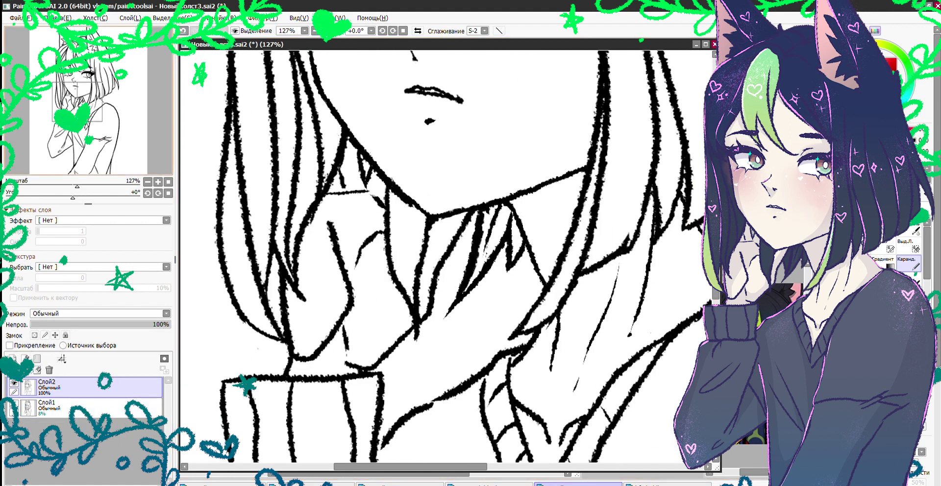
scroll(387, 250, "right", 5)
key("Home")
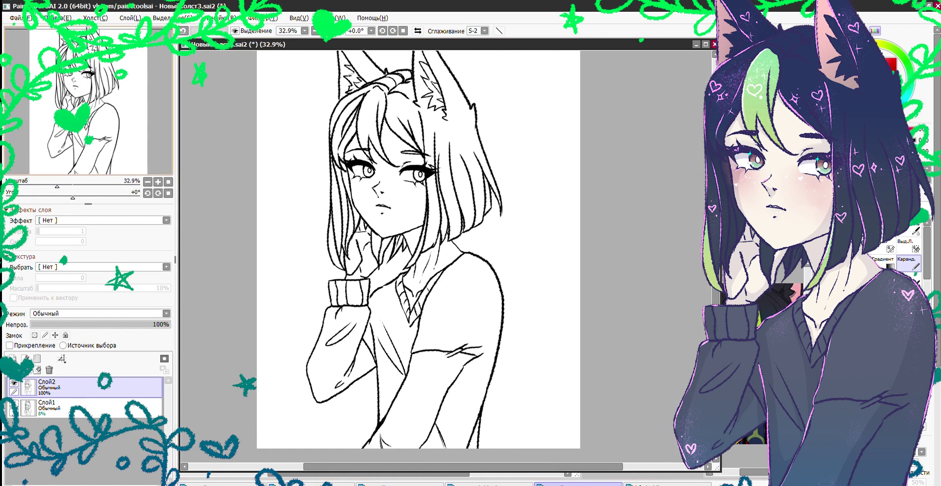
Create layer Слой3 beneath the line art and fill it with a pale lavender-blue background color
left_click(12, 358)
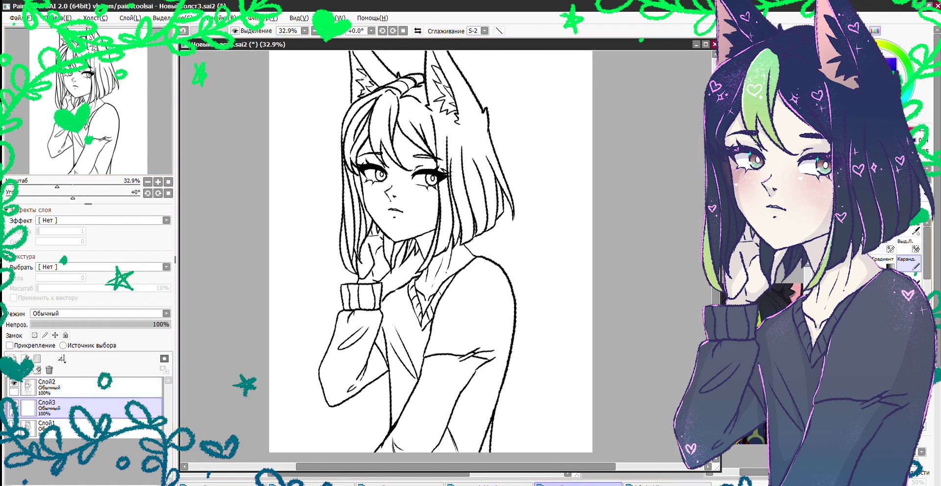
key("minus")
left_click_drag(436, 444, 434, 117)
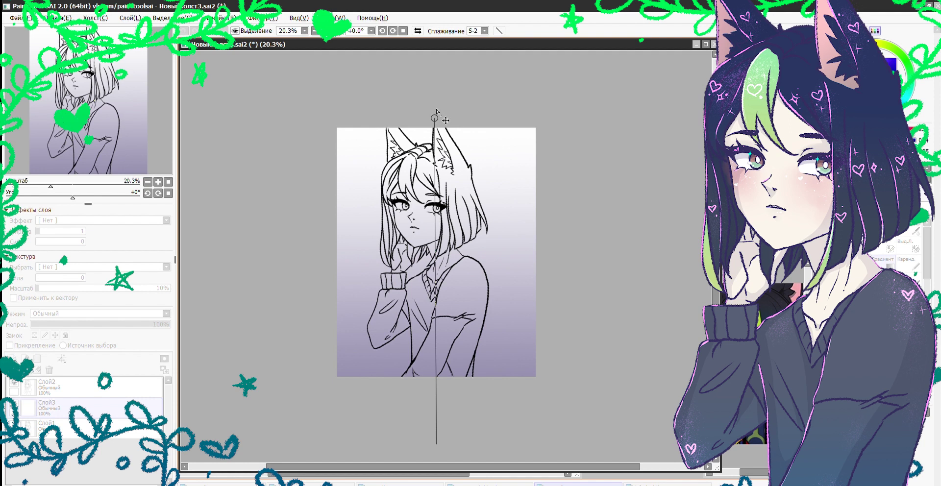
key("ctrl+z")
left_click(650, 232)
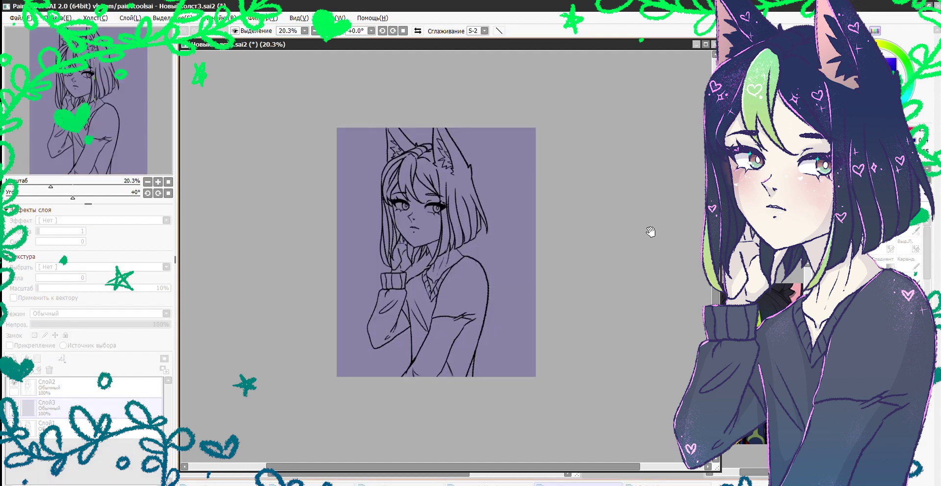
left_click(650, 231)
left_click(650, 231)
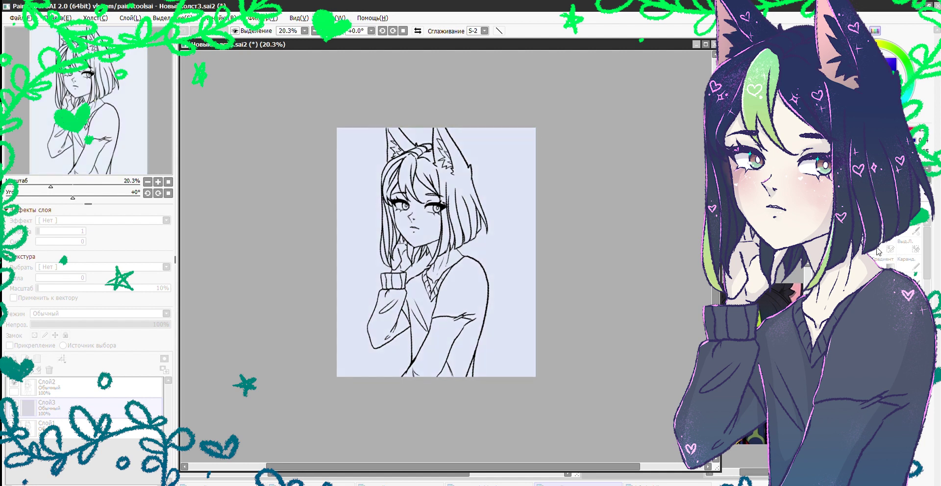
Create layer Слой4 above the background fill and select the area outside the character
left_click(12, 359)
scroll(58, 162, "up", 2)
left_click_drag(58, 162, 50, 146)
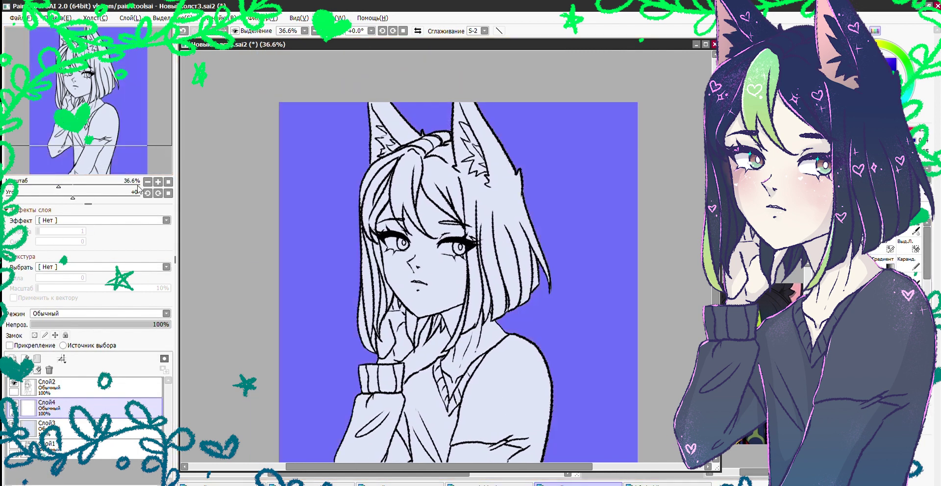
On line-art layer Слой2, close the gaps in the outlines around the hand and neckline
scroll(50, 147, "up", 4)
left_click(49, 387)
key("n")
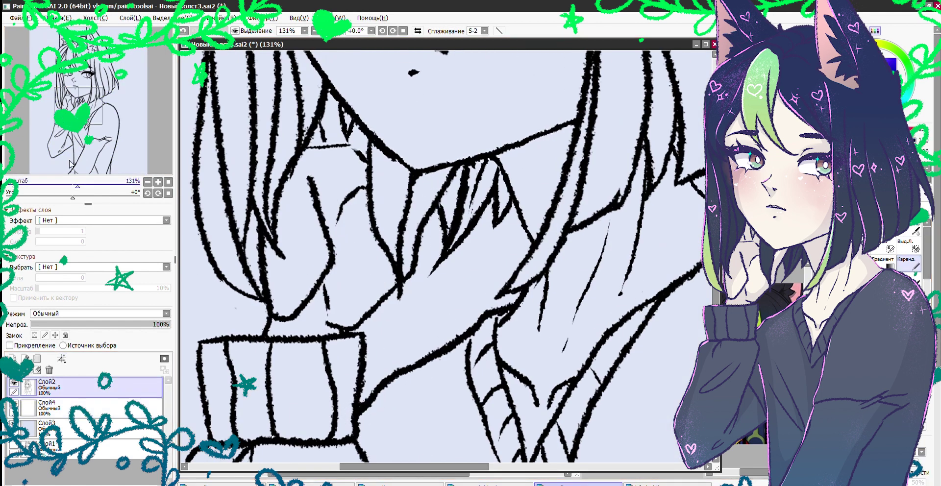
scroll(204, 266, "down", 4)
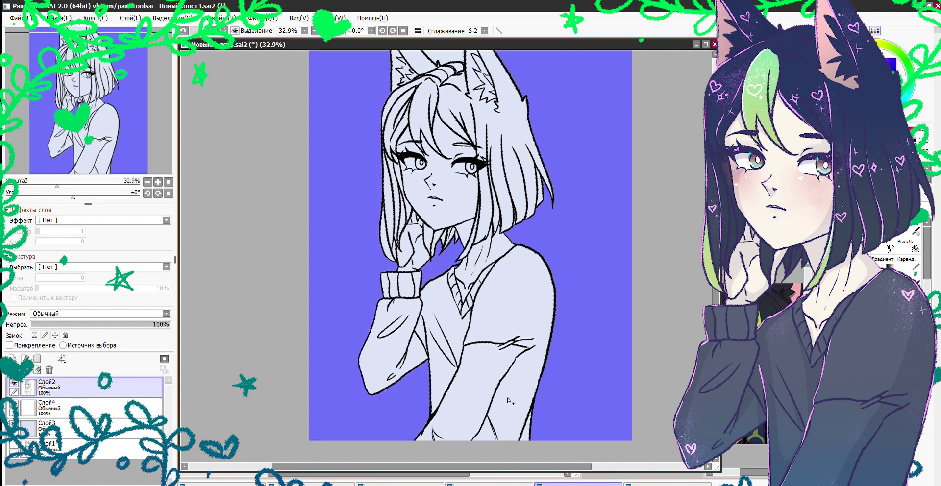
Select the background outside the line art, invert the selection and fill the character's silhouette grey on layer Слой4
left_click_drag(124, 96, 129, 94)
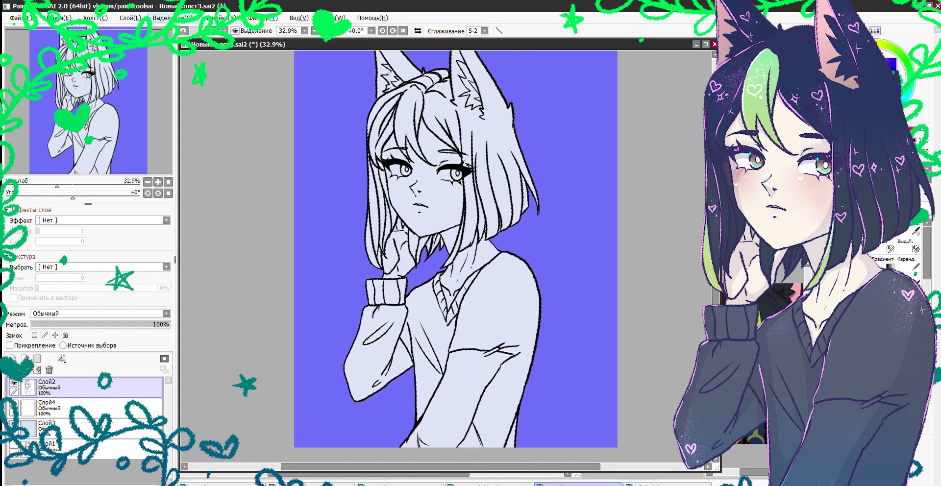
left_click(169, 55)
key("ctrl+i")
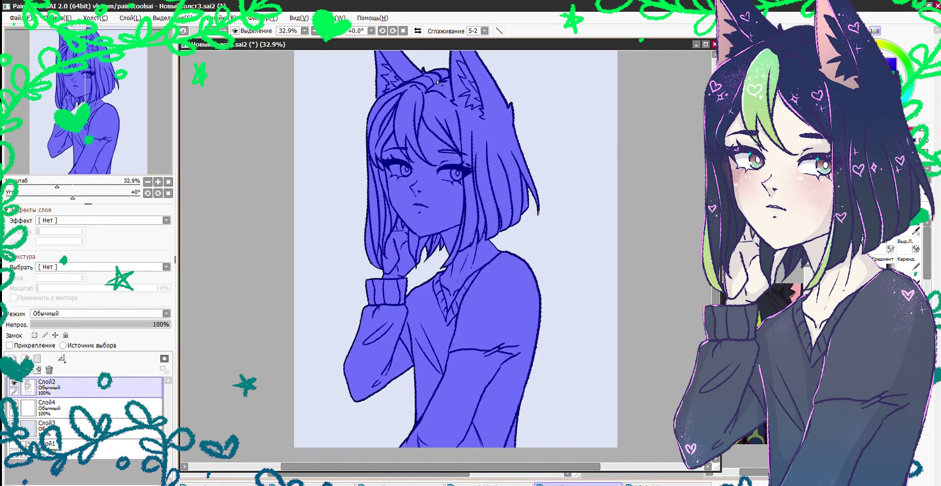
key("ctrl+shift+n")
key("ctrl+d")
Clip layer Слой5 to the grey base and outline the cheeks, jaw and start of the neck in cream
left_click(10, 345)
scroll(105, 106, "up", 2)
mouse_move(343, 216)
left_mouse_down()
mouse_move(323, 248)
mouse_move(323, 277)
mouse_move(350, 365)
mouse_move(399, 409)
mouse_move(523, 346)
mouse_move(573, 338)
left_mouse_up()
scroll(387, 416, "up", 2)
left_click_drag(495, 387, 512, 419)
left_click_drag(575, 338, 577, 197)
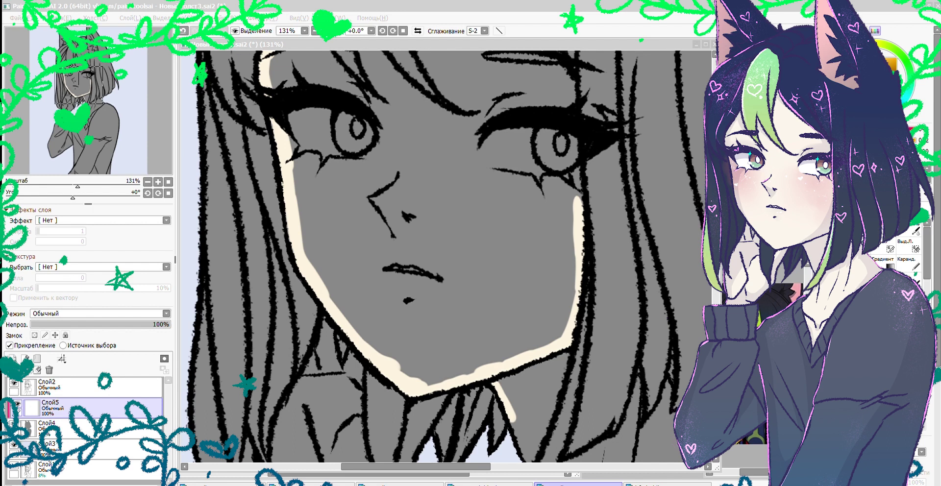
Outline the forehead along the fringe in cream and fill the whole face with the same skin color
scroll(347, 196, "up", 5)
scroll(347, 196, "right", 2)
left_click_drag(349, 56, 339, 144)
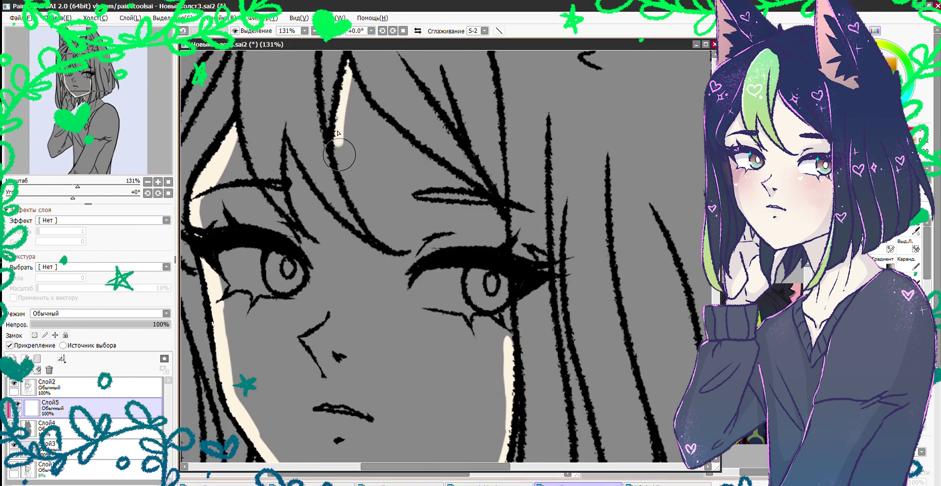
left_click_drag(389, 245, 412, 254)
left_click_drag(288, 138, 317, 241)
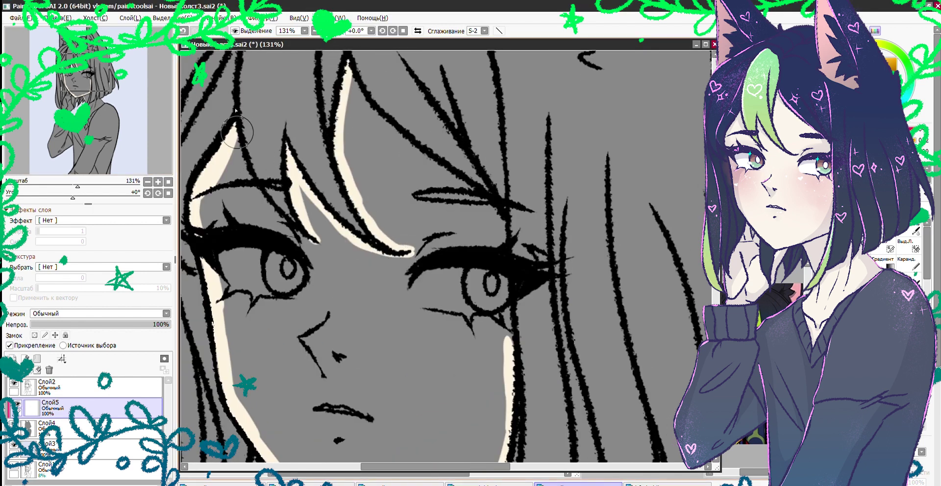
left_click_drag(235, 112, 317, 237)
mouse_move(356, 66)
left_mouse_down()
mouse_move(387, 118)
mouse_move(459, 169)
mouse_move(499, 242)
left_mouse_up()
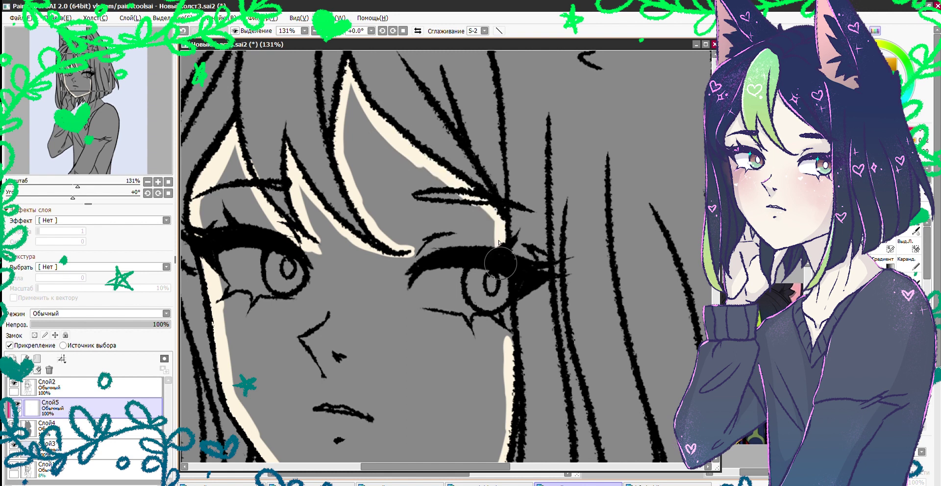
key("minus")
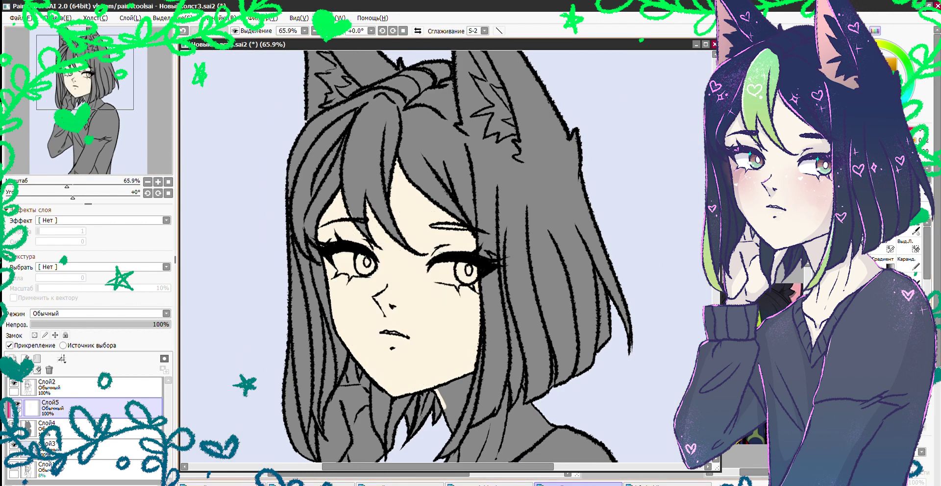
Fill the raised hand and the small neck area beneath the chin with the cream skin color
scroll(431, 248, "up", 3)
mouse_move(470, 196)
left_mouse_down()
mouse_move(419, 326)
mouse_move(431, 226)
left_mouse_up()
mouse_move(332, 131)
left_mouse_down()
mouse_move(335, 157)
mouse_move(368, 181)
mouse_move(389, 305)
mouse_move(370, 369)
mouse_move(329, 393)
mouse_move(249, 402)
mouse_move(305, 380)
mouse_move(255, 310)
left_mouse_up()
left_click_drag(270, 231, 334, 129)
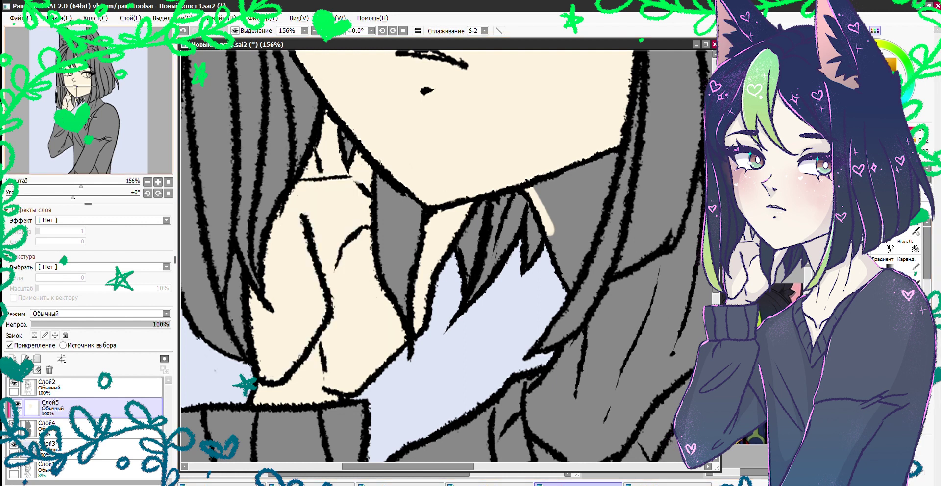
left_click_drag(652, 192, 441, 205)
mouse_move(394, 182)
left_mouse_down()
mouse_move(390, 218)
mouse_move(331, 204)
mouse_move(389, 182)
left_mouse_up()
On layer Слой4, erase the grey base from the narrow slits between the hair tips above the shoulder
left_click(74, 426)
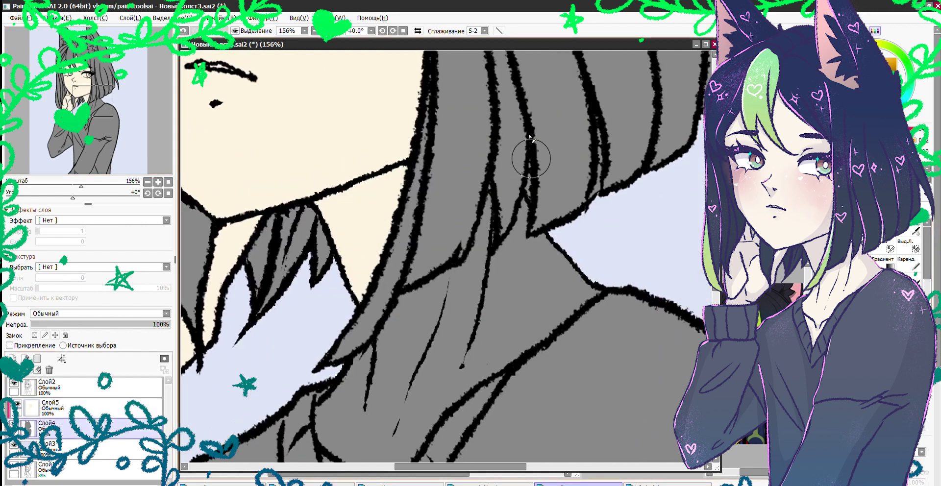
key("ctrl+z")
left_click_drag(598, 122, 596, 179)
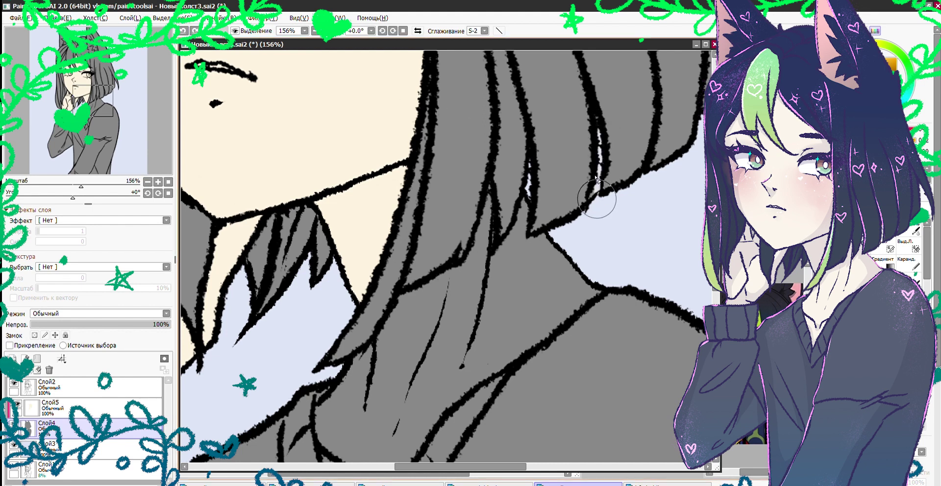
On layer Слой5, outline the neck and V-neck opening in cream and fill them with the skin color
left_click(73, 407)
mouse_move(524, 196)
left_mouse_down()
mouse_move(509, 239)
mouse_move(531, 241)
mouse_move(491, 204)
mouse_move(489, 244)
mouse_move(407, 299)
mouse_move(343, 377)
left_mouse_up()
mouse_move(343, 377)
left_mouse_down()
mouse_move(312, 242)
mouse_move(291, 293)
mouse_move(320, 392)
mouse_move(376, 299)
mouse_move(549, 126)
mouse_move(517, 110)
left_mouse_up()
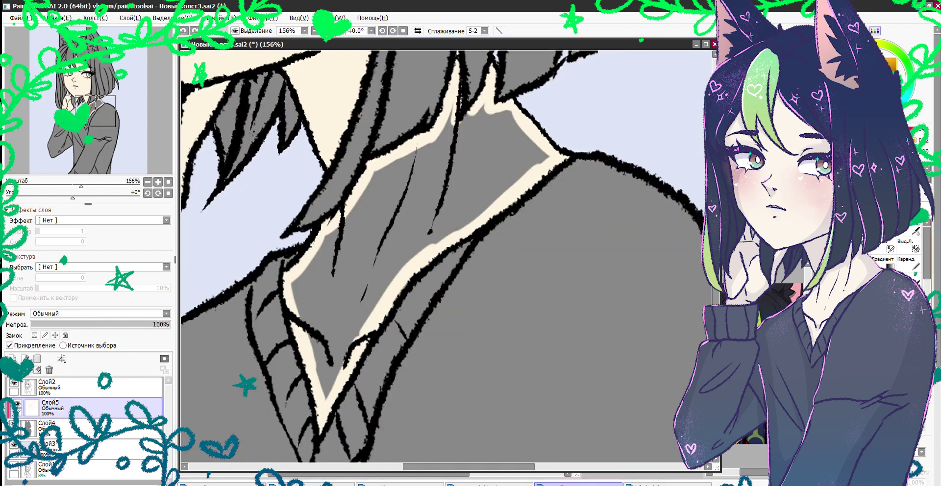
key("ctrl+minus")
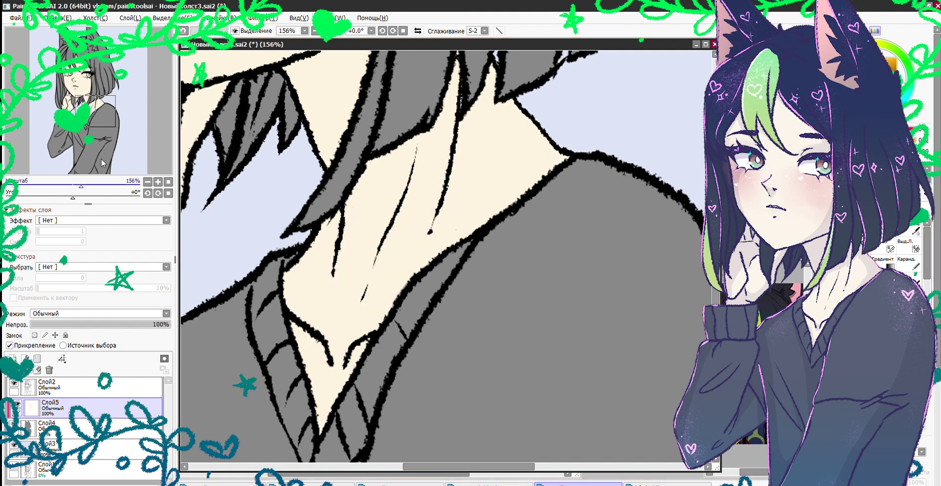
Create clipped layer Слой6 beneath the skin layer and color the hair and cat ears dark teal
key("ctrl+minus")
key("ctrl+minus")
key("ctrl+shift+n")
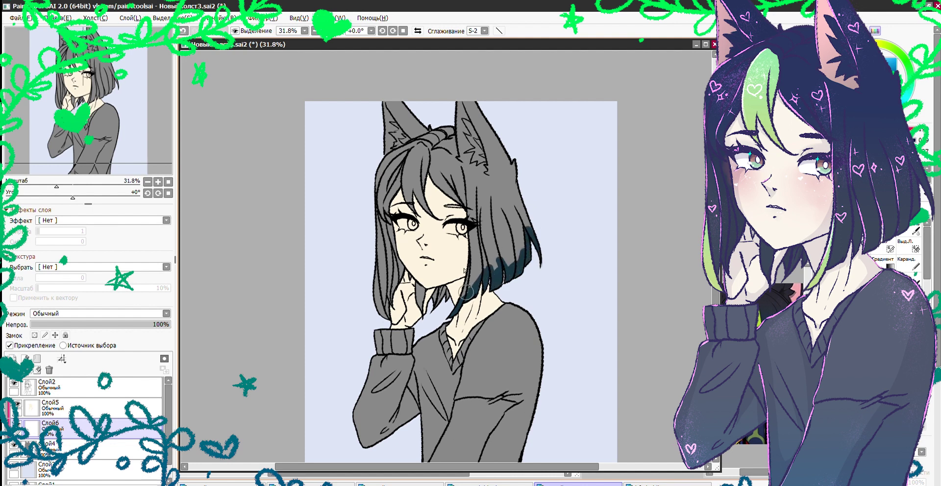
left_click_drag(414, 176, 392, 228)
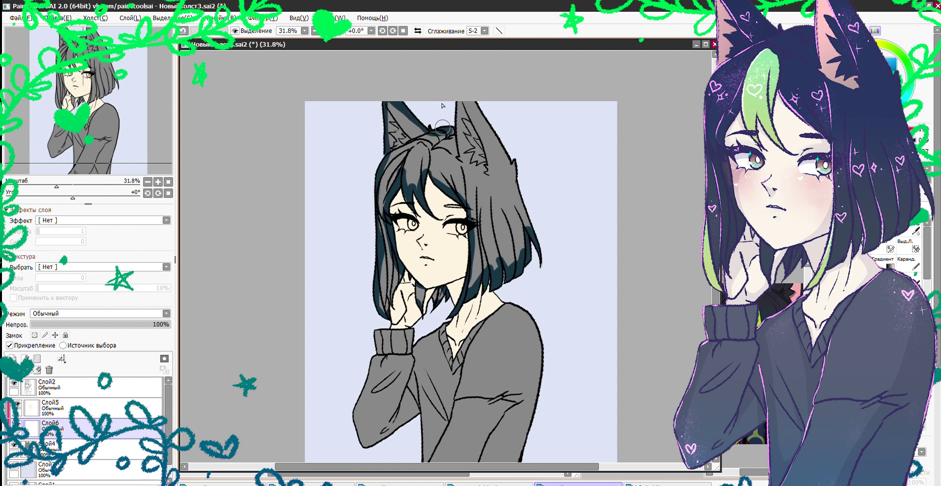
left_click(515, 152)
scroll(516, 152, "down", 2)
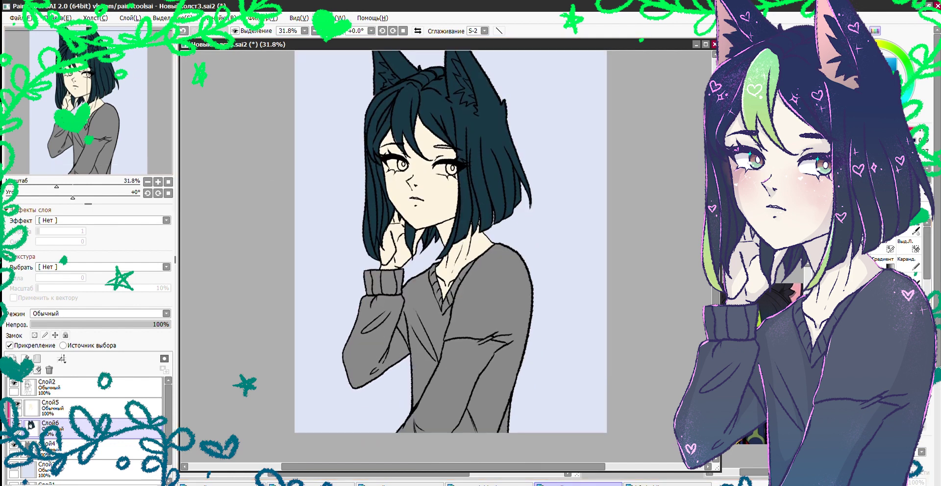
Add a new clipped layer and color the whole sweater, including sleeves and cuff, dark navy blue
key("ctrl+shift+n")
mouse_move(367, 277)
left_mouse_down()
mouse_move(422, 274)
mouse_move(427, 306)
mouse_move(534, 244)
mouse_move(507, 424)
mouse_move(382, 434)
mouse_move(411, 348)
mouse_move(365, 294)
left_mouse_up()
left_click(469, 290)
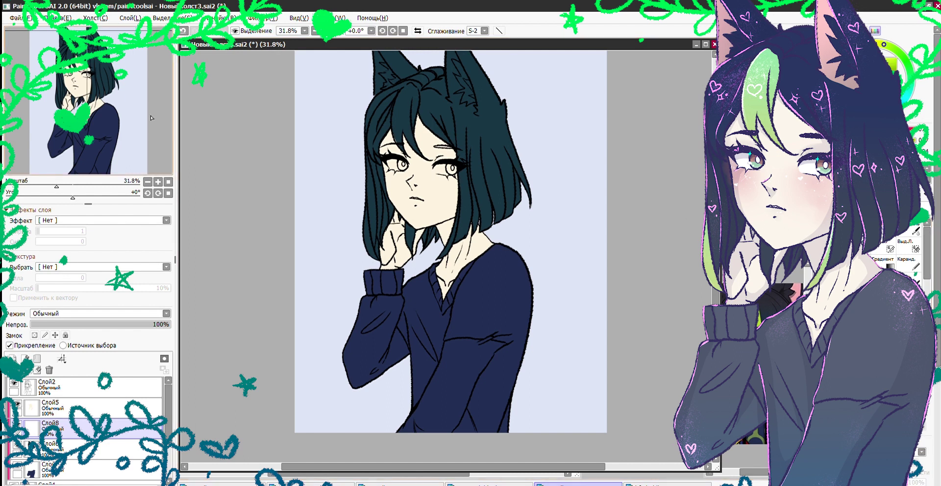
On layer Слой8, outline the central fringe strands in lime green and fill them as a colored streak
scroll(697, 280, "up", 5)
key("ctrl+shift+n")
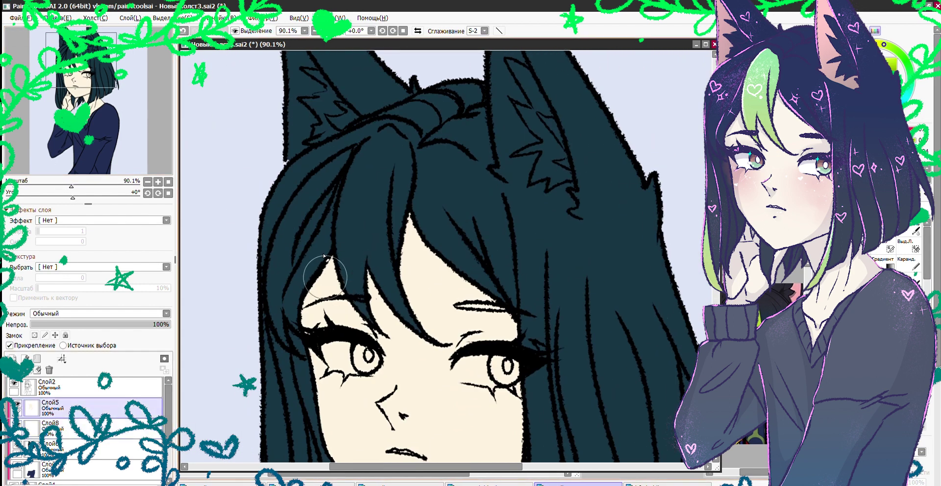
left_click(49, 427)
mouse_move(376, 138)
left_mouse_down()
mouse_move(408, 149)
mouse_move(411, 166)
mouse_move(401, 285)
mouse_move(410, 328)
mouse_move(342, 282)
mouse_move(340, 214)
mouse_move(380, 142)
left_mouse_up()
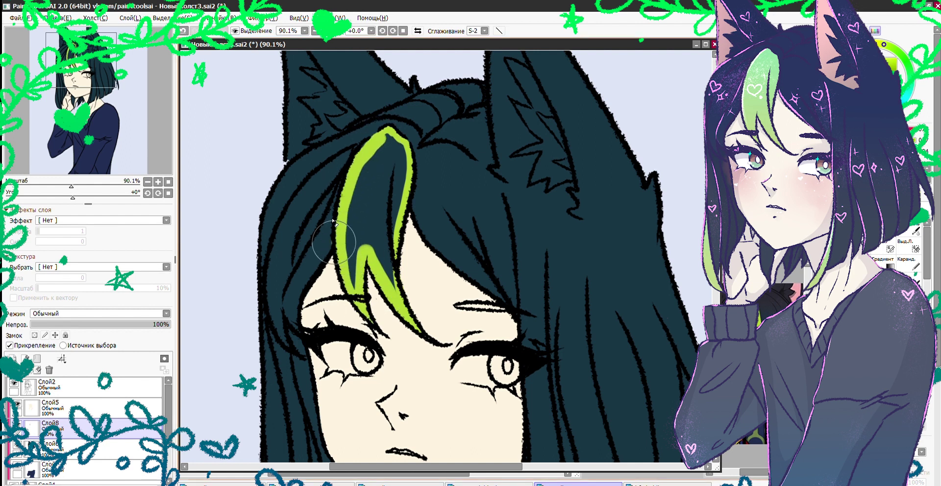
left_click_drag(353, 274, 392, 139)
Paint lime green streaks on the long side strands framing both sides of the face on layer Слой8
left_click_drag(120, 97, 112, 121)
mouse_move(340, 183)
left_mouse_down()
mouse_move(349, 363)
mouse_move(341, 301)
mouse_move(345, 349)
left_mouse_up()
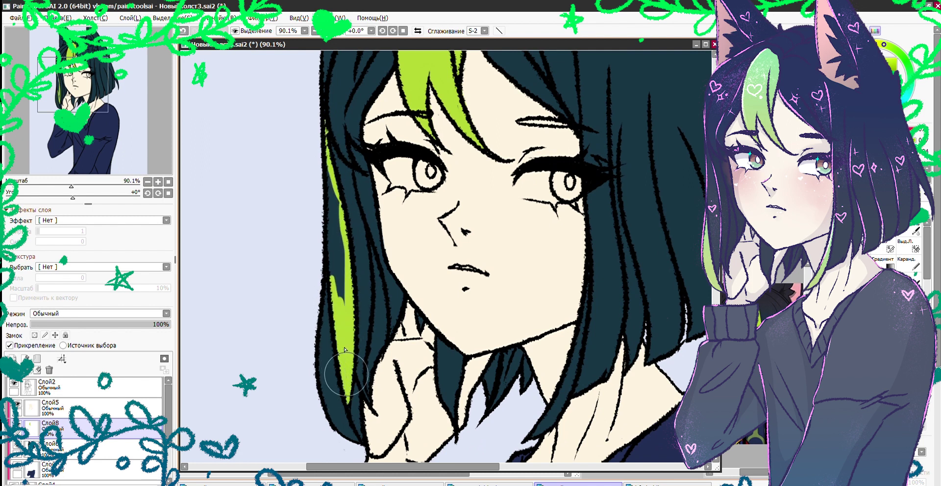
left_click_drag(72, 83, 104, 86)
mouse_move(360, 259)
left_mouse_down()
mouse_move(347, 273)
mouse_move(338, 326)
left_mouse_up()
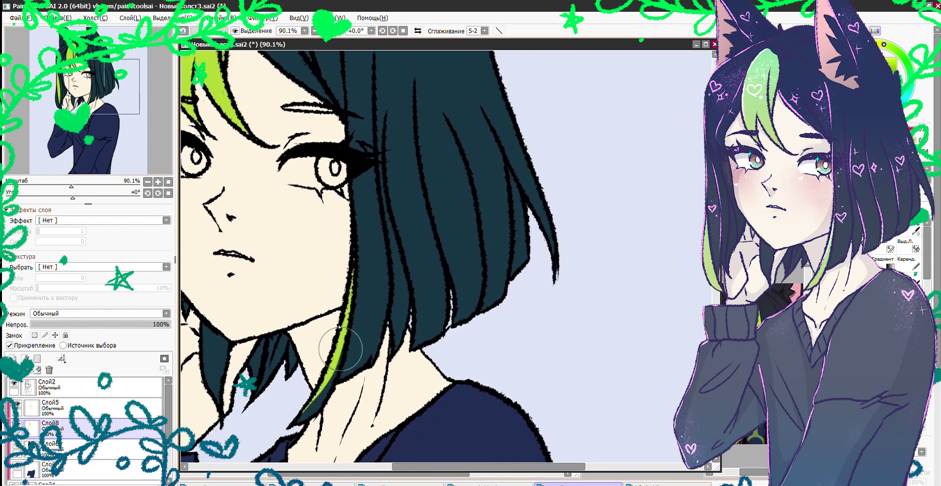
scroll(91, 150, "down", 3)
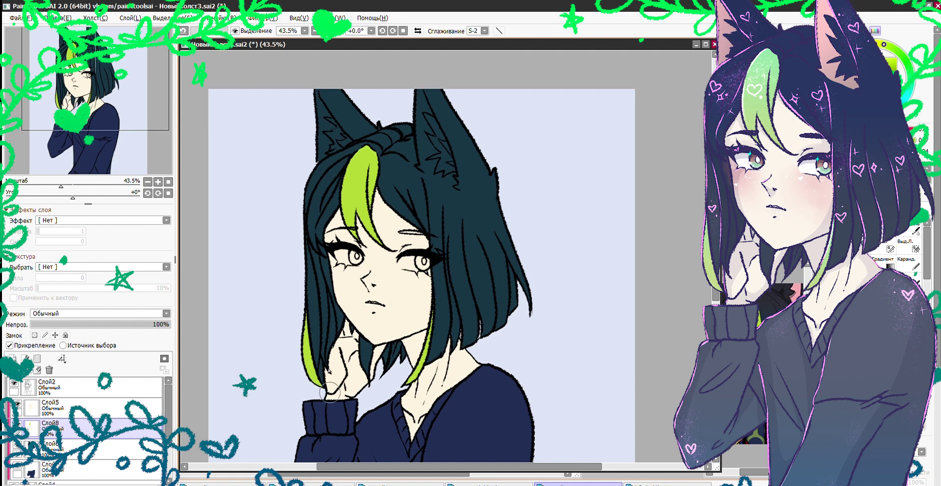
Clear the stray hair color from the small gaps between the hair strands, raised hand and neck
scroll(330, 392, "up", 5)
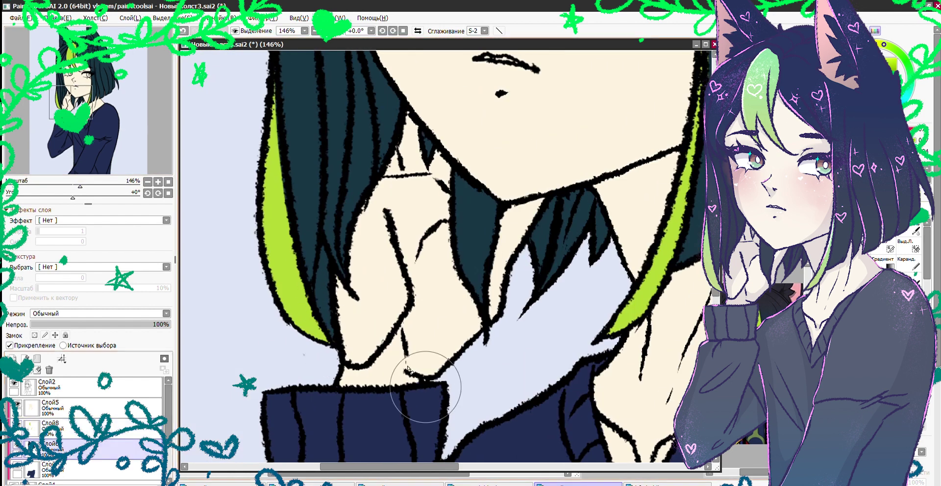
key("ctrl+z")
mouse_move(325, 294)
left_mouse_down()
mouse_move(324, 308)
mouse_move(324, 273)
left_mouse_up()
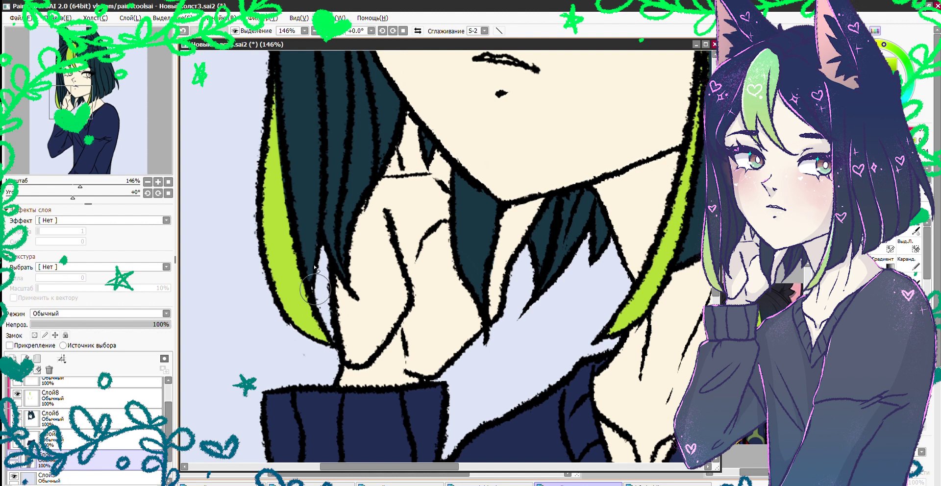
scroll(316, 269, "down", 5)
scroll(316, 269, "up", 5)
key("ctrl+z")
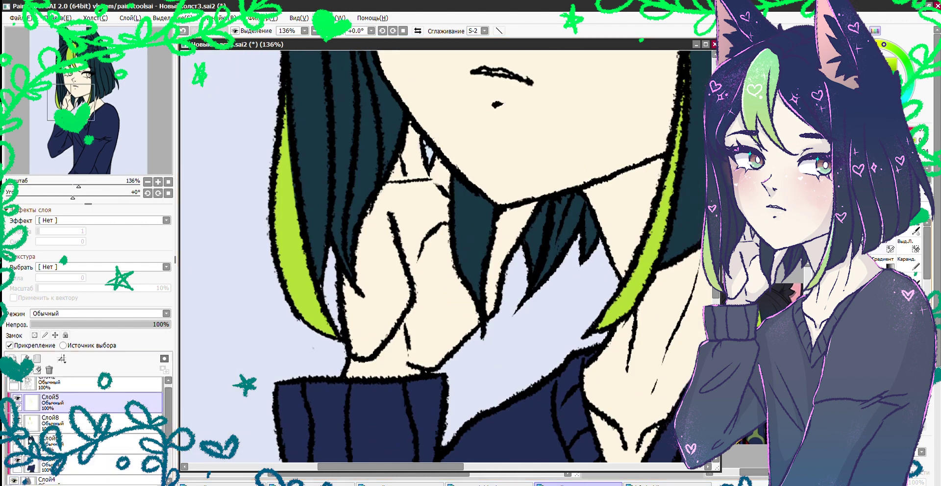
key("ctrl+z")
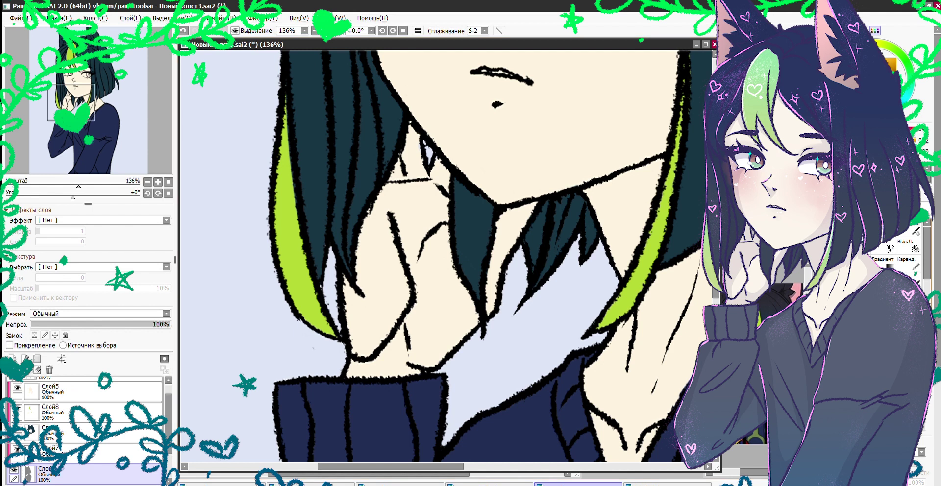
key("ctrl+z")
key("ctrl+y")
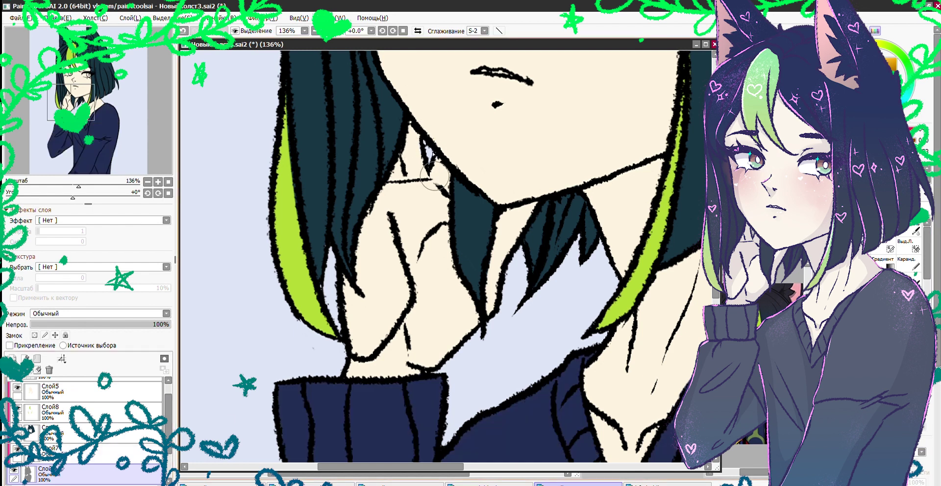
scroll(434, 177, "down", 5)
On new clipped layer Слой9, outline the inner areas of both cat ears in pink and fill them
key("ctrl+z")
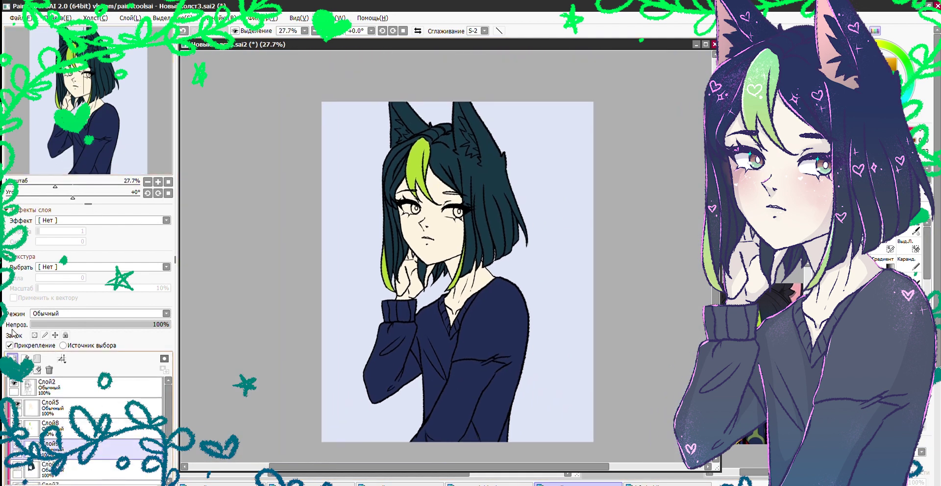
scroll(376, 168, "up", 4)
scroll(377, 168, "up", 3)
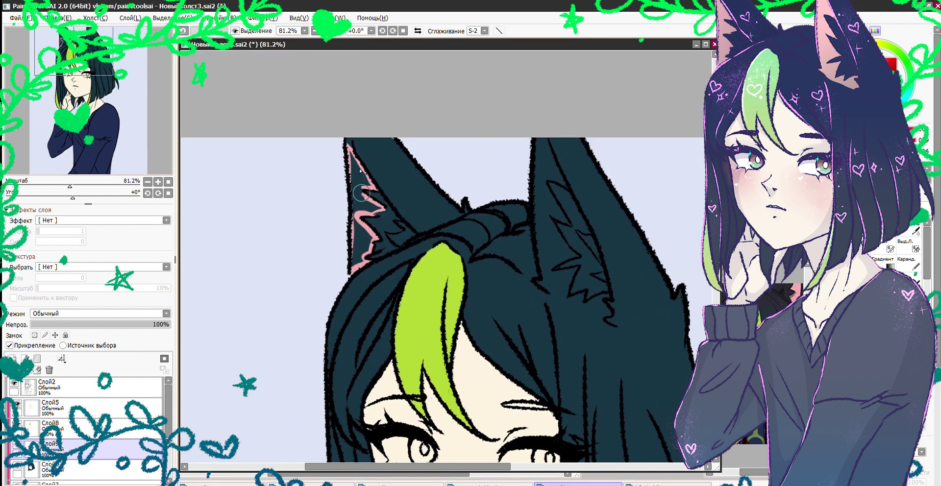
left_click(361, 192)
scroll(389, 106, "up", 2)
mouse_move(390, 128)
left_mouse_down()
mouse_move(369, 140)
mouse_move(383, 323)
mouse_move(391, 338)
mouse_move(472, 371)
left_mouse_up()
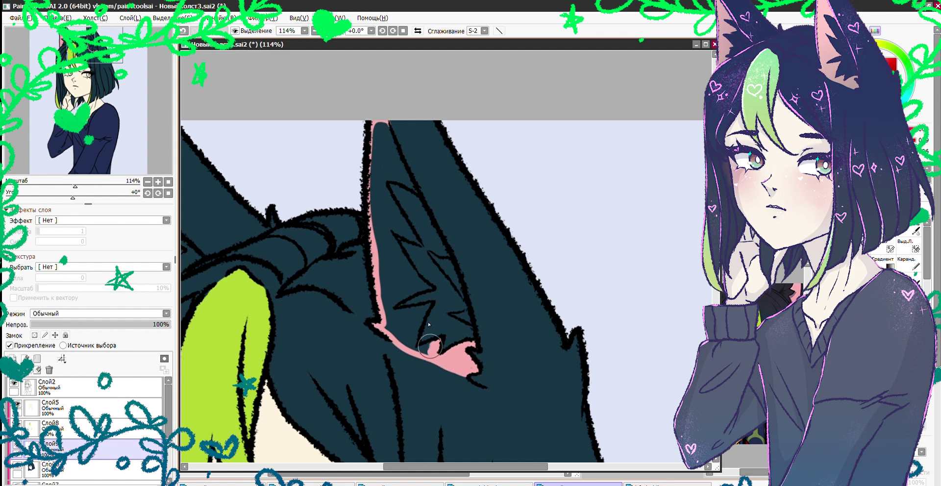
mouse_move(426, 304)
left_mouse_down()
mouse_move(393, 308)
mouse_move(427, 292)
mouse_move(416, 277)
left_mouse_up()
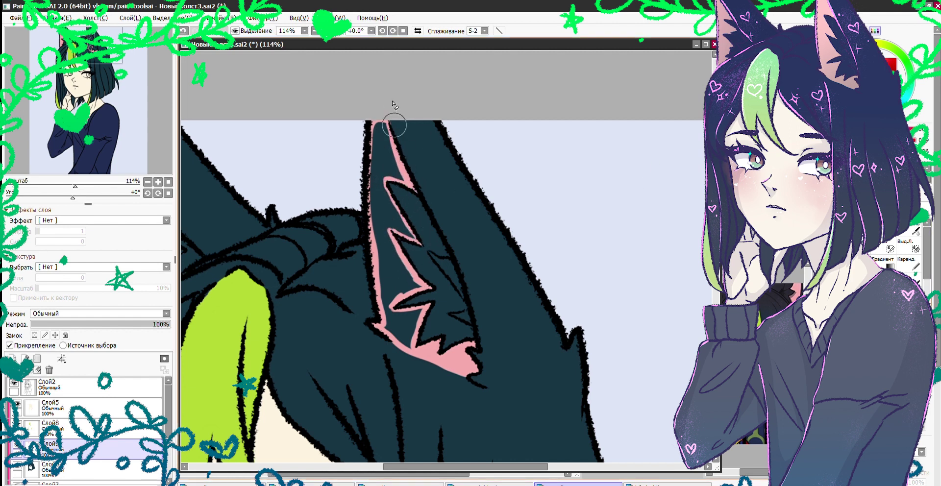
scroll(67, 166, "down", 5)
Create clipped layer Слой10 beneath the line art and color both irises mint green with brown upper halves, following the reference image
key("ctrl+shift+n")
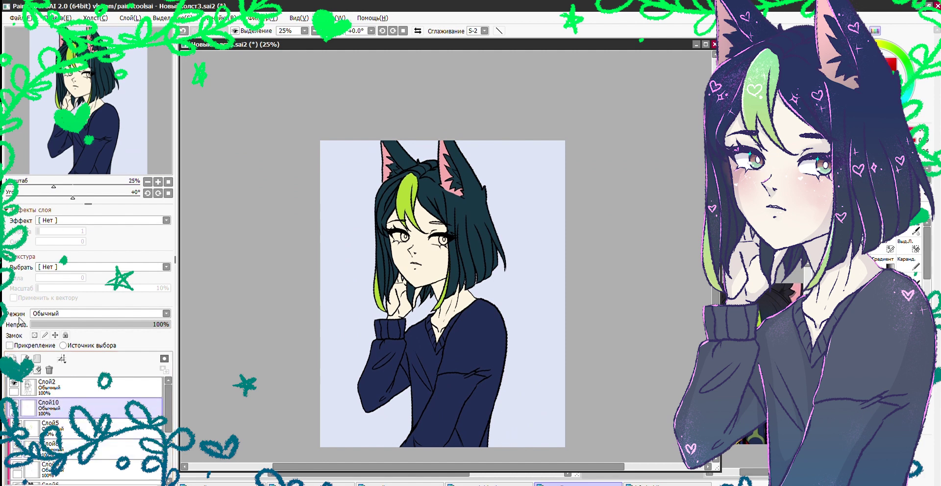
scroll(67, 167, "up", 5)
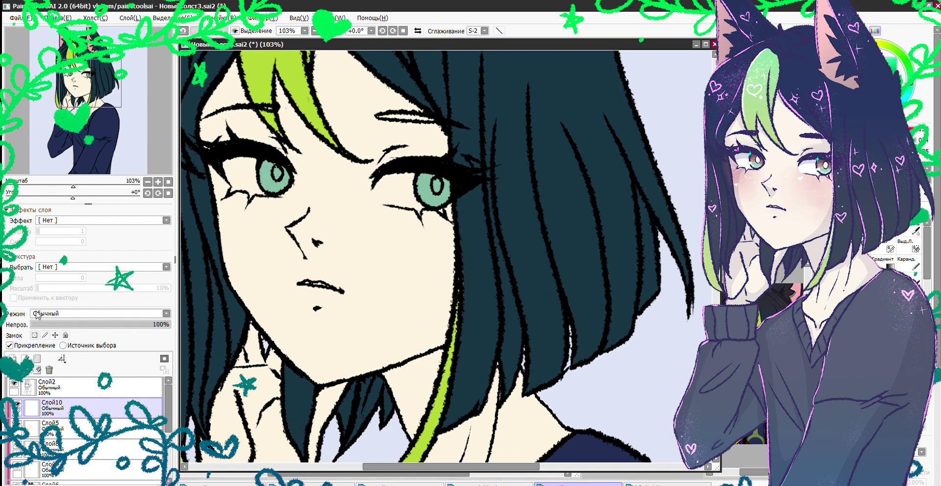
key("ctrl+Tab")
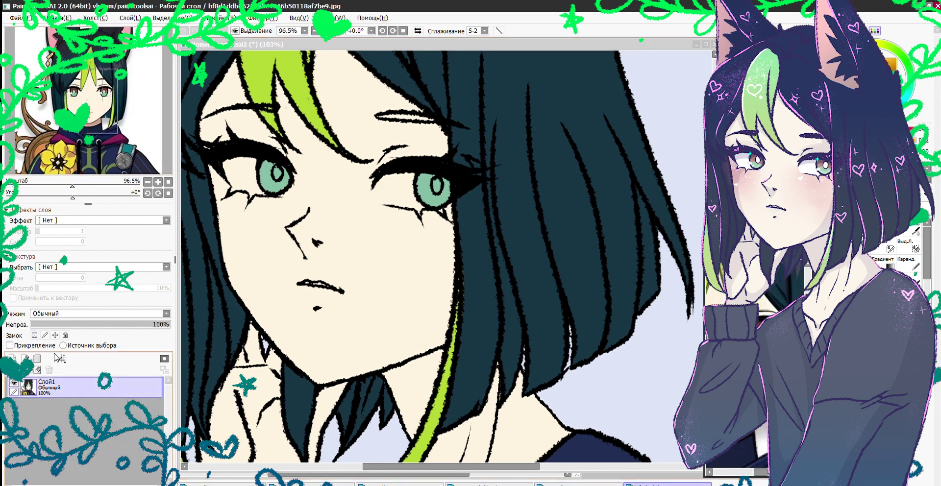
key("ctrl+shift+Tab")
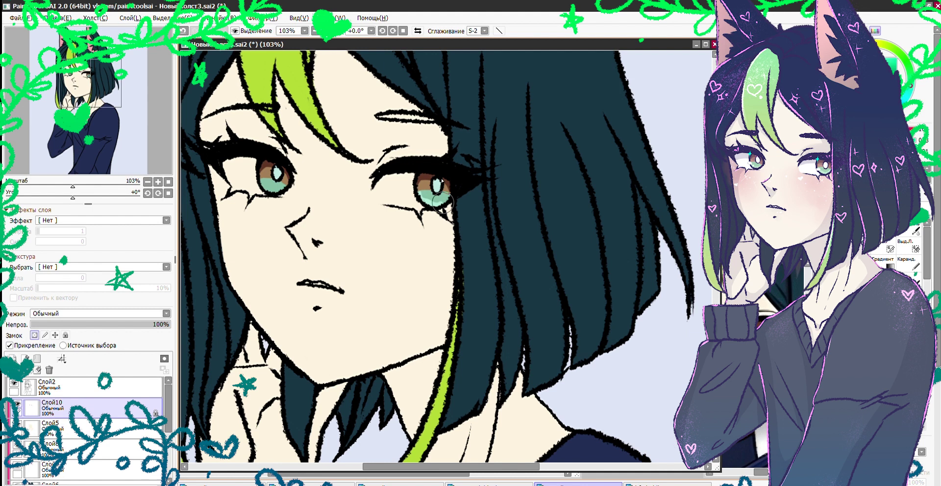
Add layer Слой11 above the line art and paint the whites of both eyes on a clipped layer beneath the irises
key("ctrl+shift+n")
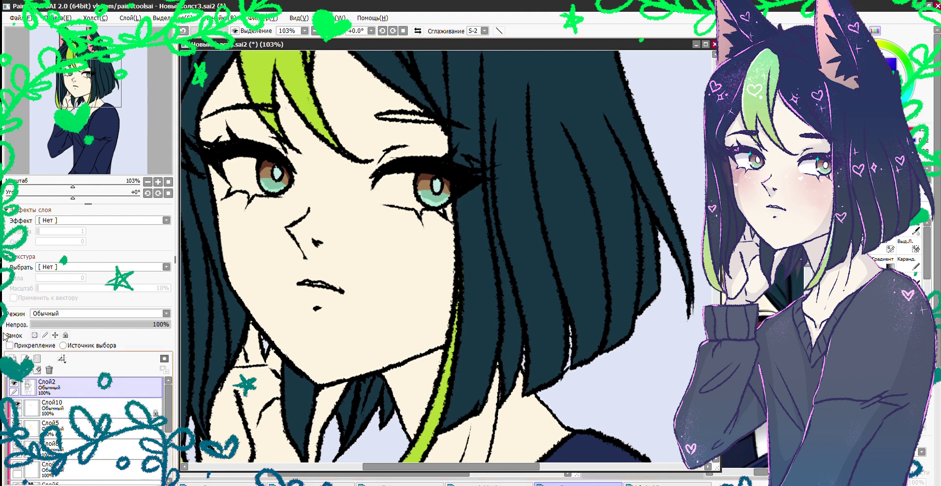
key("Home")
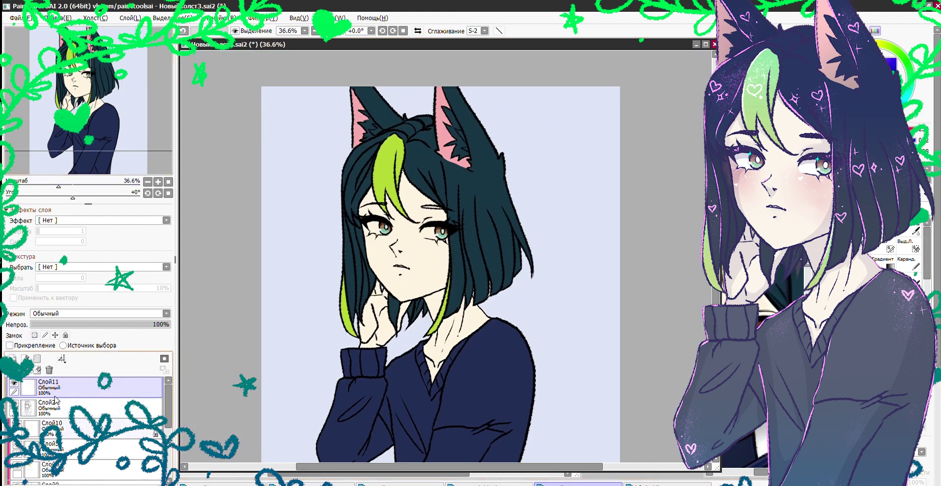
left_click(98, 448)
scroll(441, 245, "up", 3)
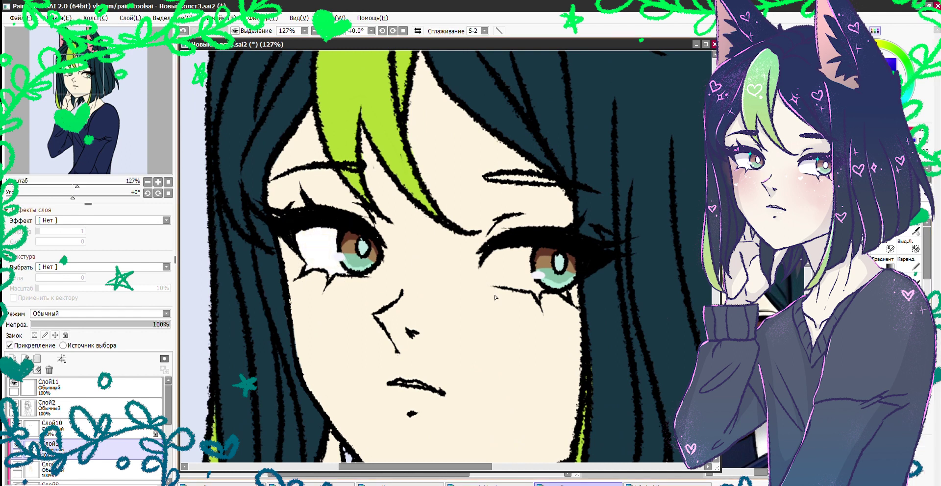
left_click_drag(365, 253, 349, 228)
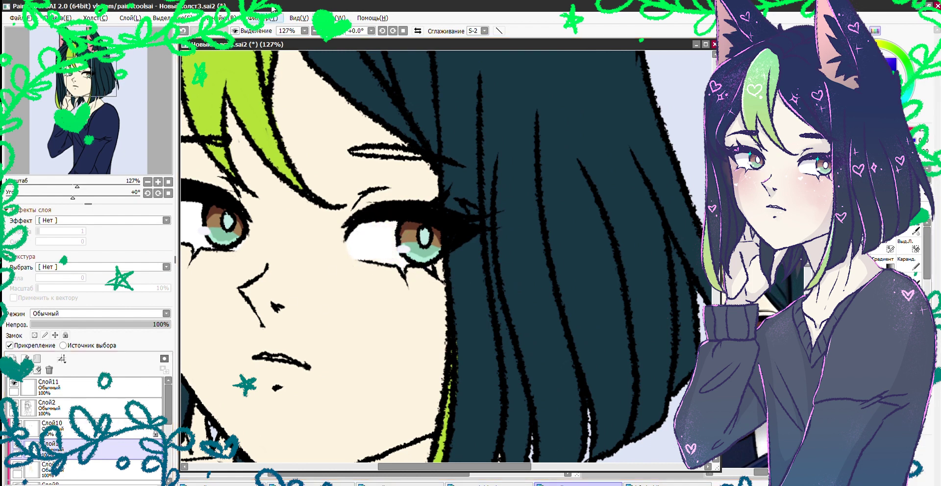
key("alt+Tab")
left_click_drag(213, 258, 301, 239)
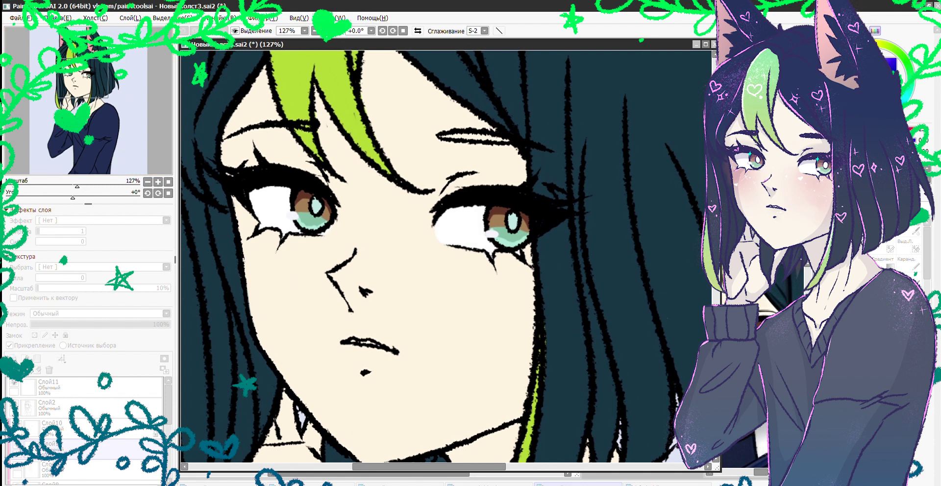
Paint small pale highlights at the edges of both irises on layer Слой11
left_click(73, 387)
key("alt+Tab")
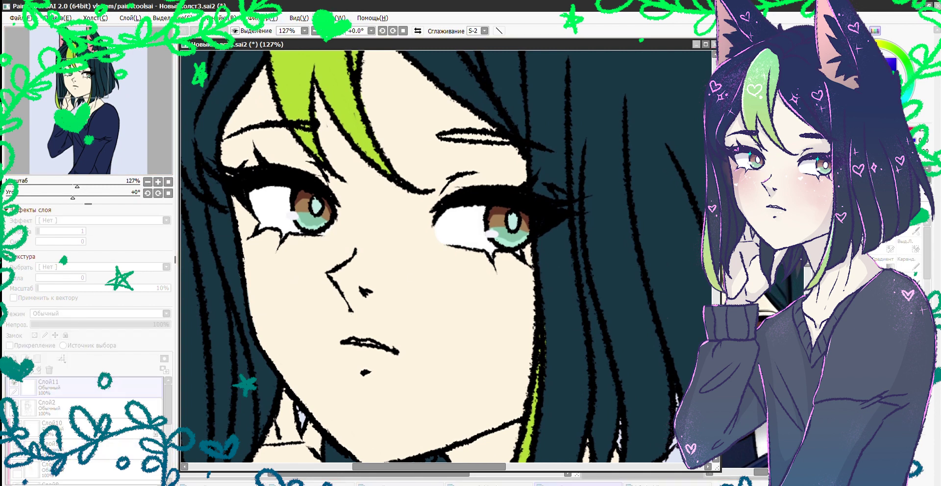
key("alt+Tab")
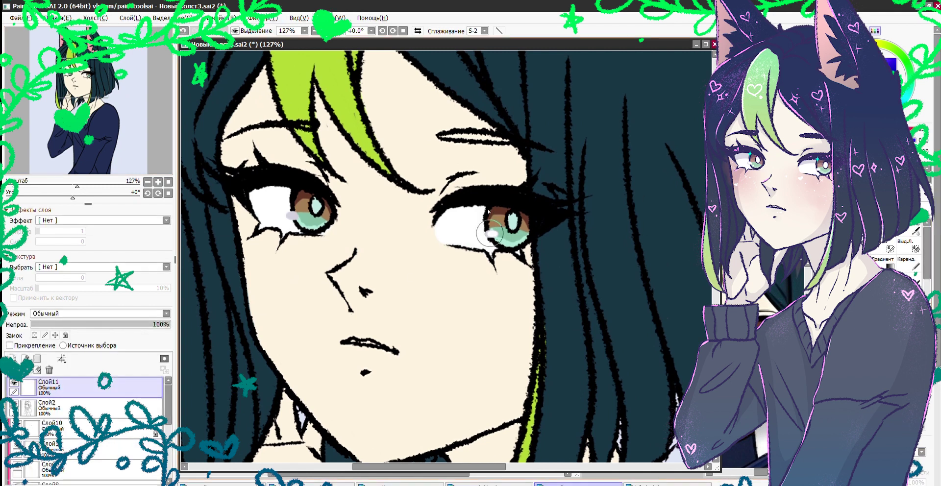
scroll(294, 215, "down", 5)
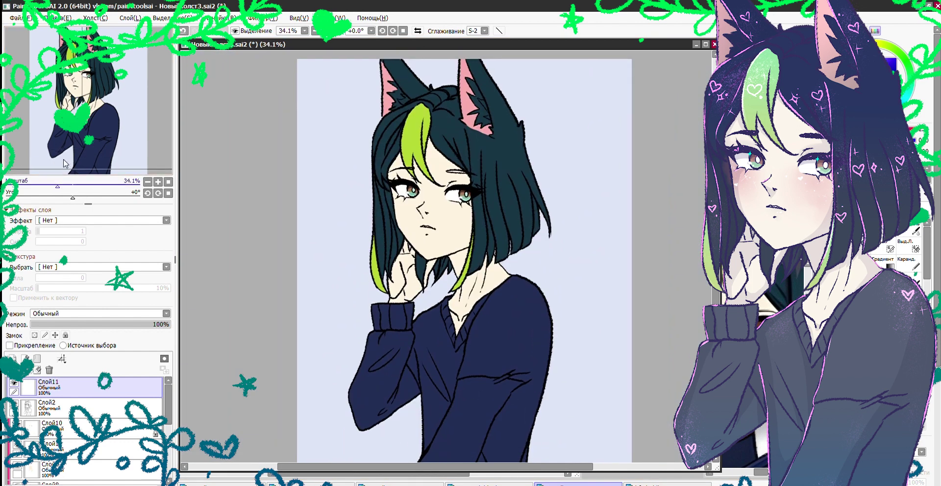
Lock the hair layer's transparency and apply a vertical gradient from dark blue at the crown to teal at the ends
left_click(527, 251)
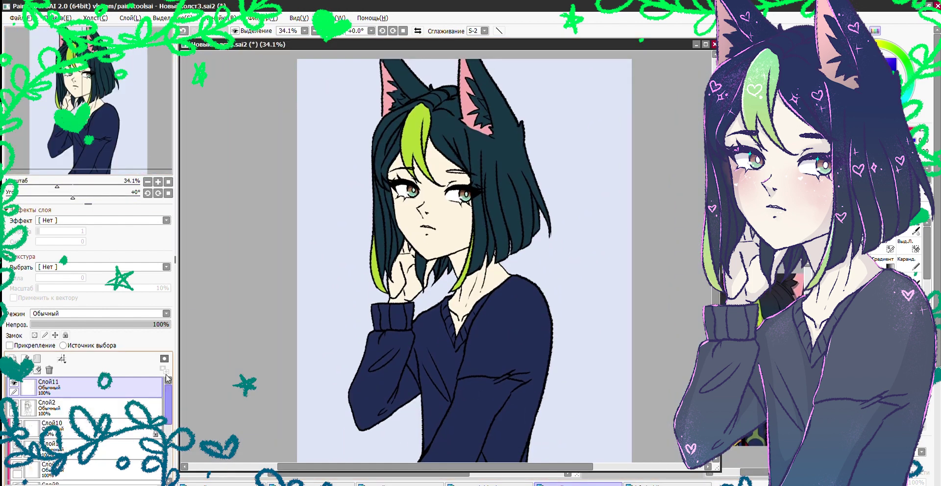
left_click(34, 335)
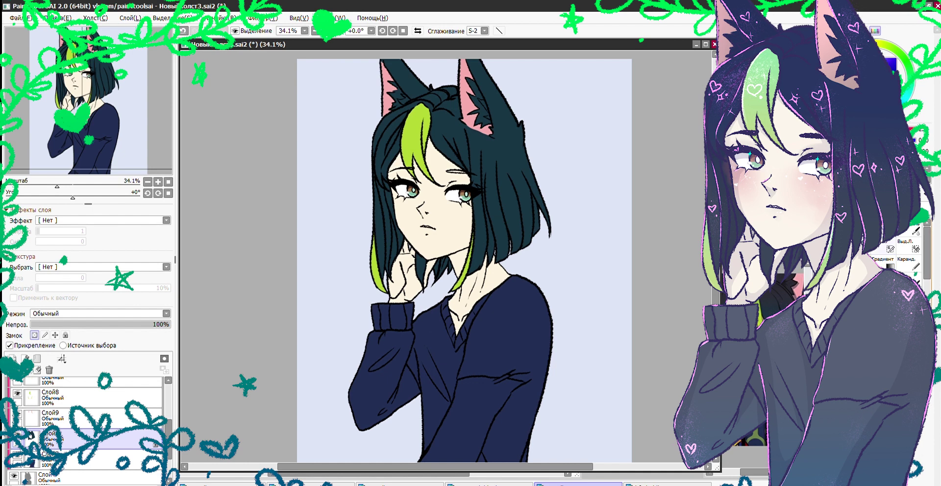
left_click_drag(434, 63, 437, 144)
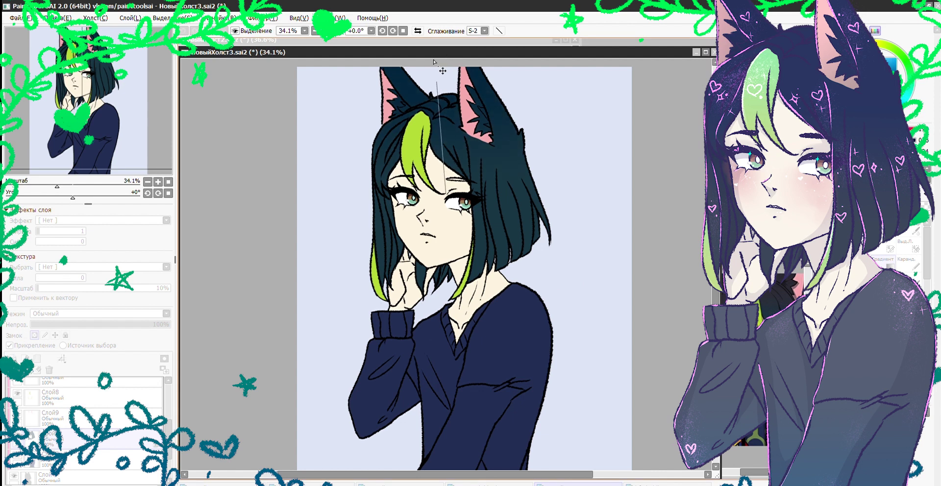
left_click_drag(442, 179, 427, 252)
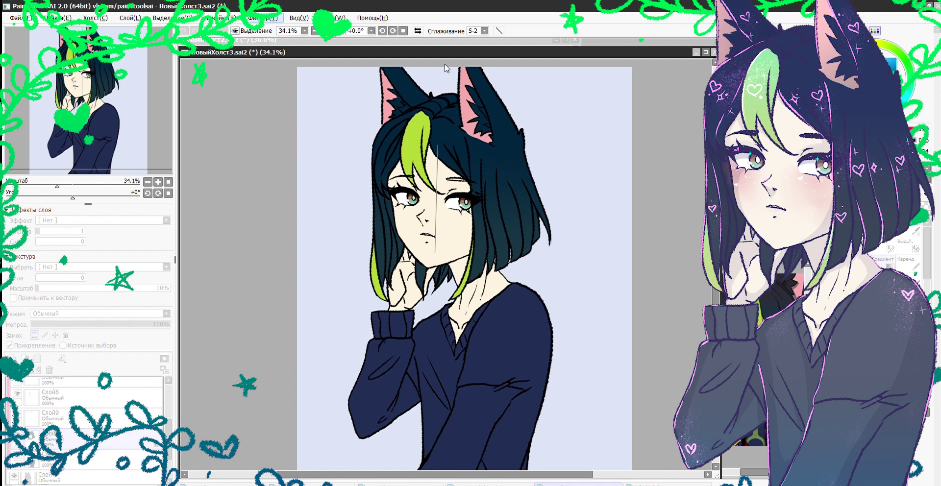
left_click(902, 75)
left_click_drag(902, 75, 891, 64)
key("Return")
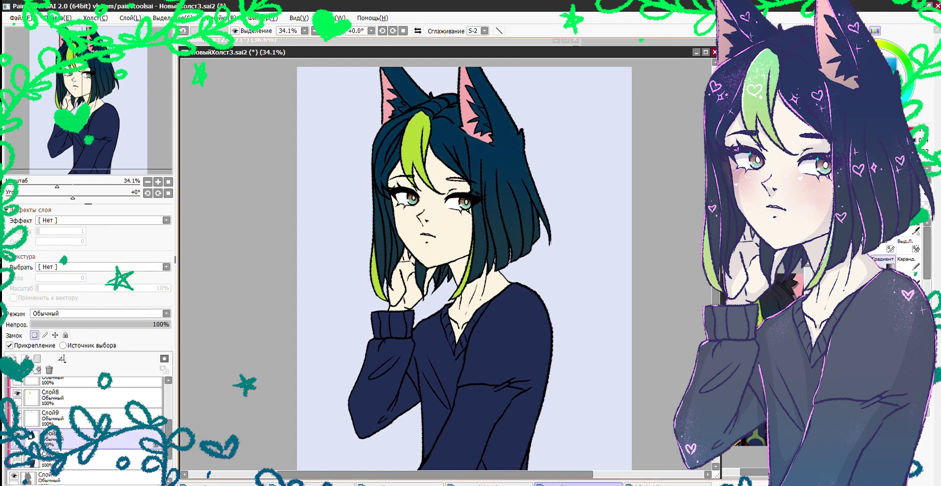
Apply a vertical gradient to the sweater, blending the dark navy into a brighter blue at the hem
left_click_drag(474, 366, 464, 463)
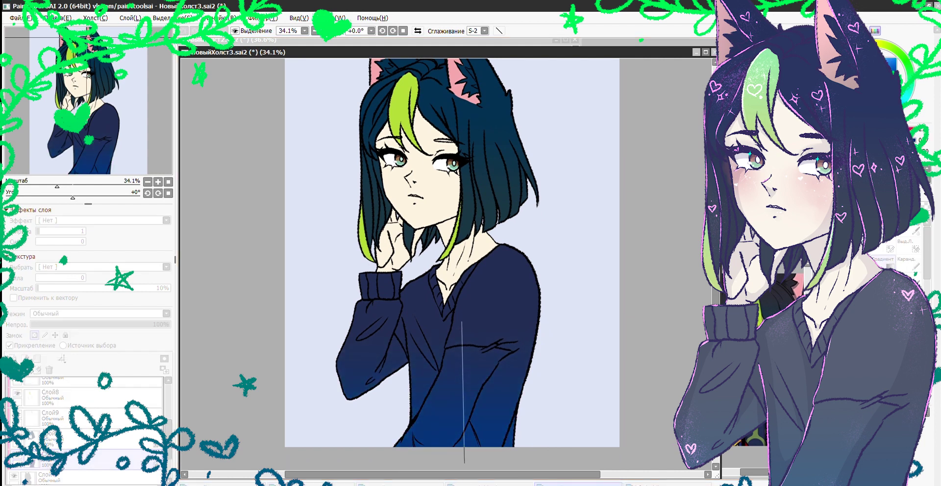
key("Return")
Apply a bright green to lime gradient to the streaks on Слой8, reworking the fringe streak inside a freehand selection
left_click(64, 397)
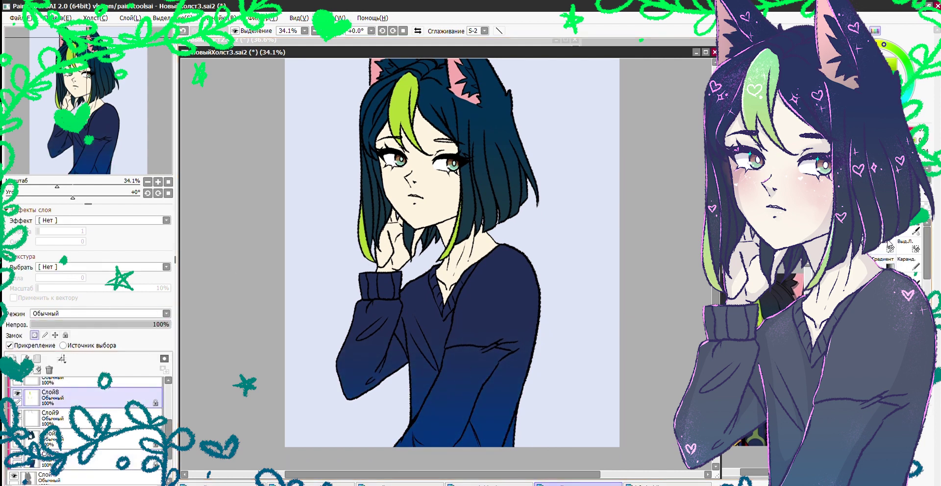
left_click(456, 205)
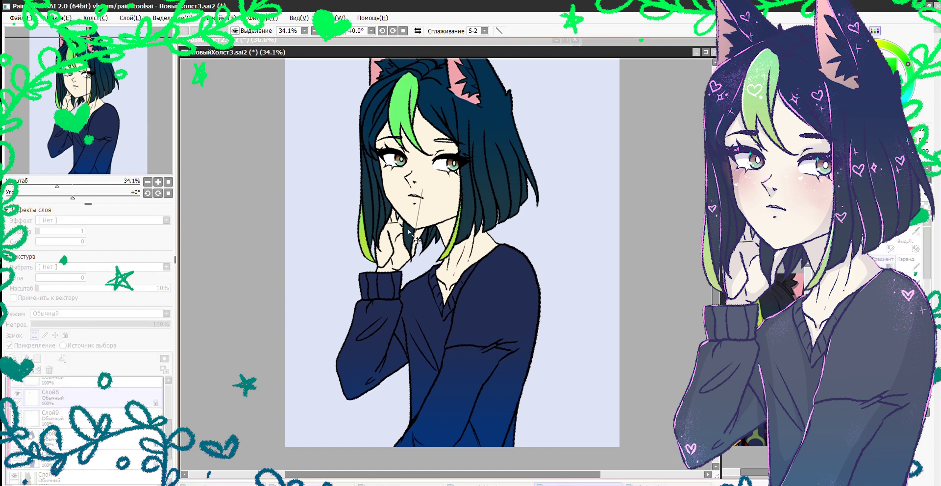
key("Return")
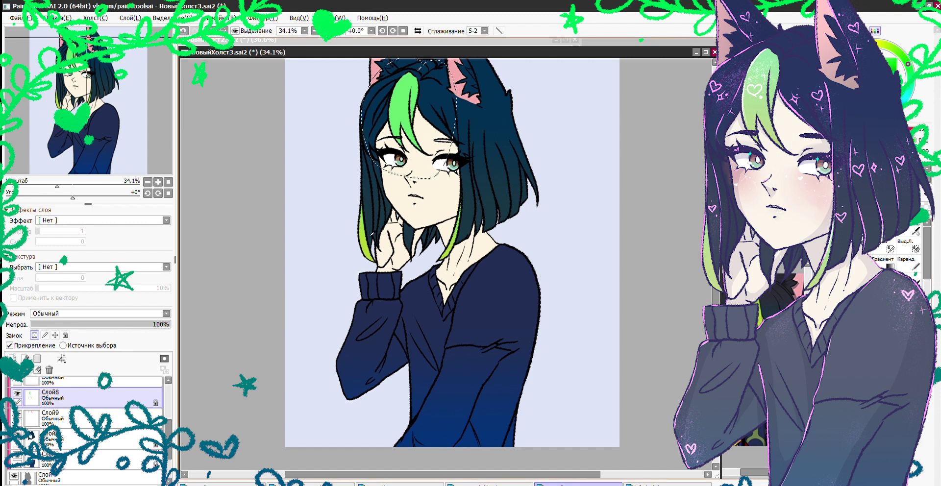
left_click_drag(401, 147, 407, 38)
key("Return")
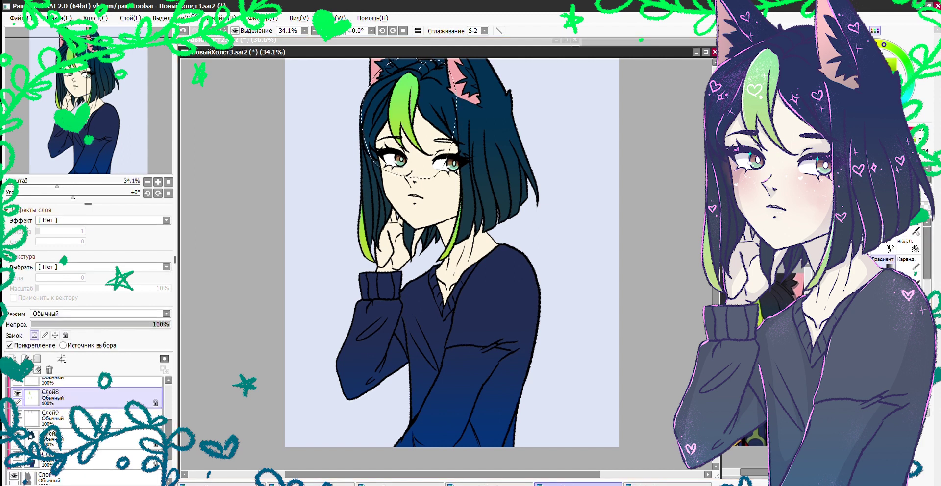
key("ctrl+d")
On layer Слой9, shade the pink inner ears with a gradient that darkens toward their base
left_click(49, 417)
mouse_move(485, 136)
left_mouse_down()
mouse_move(429, 68)
mouse_move(426, 81)
left_mouse_up()
key("Return")
key("ctrl+d")
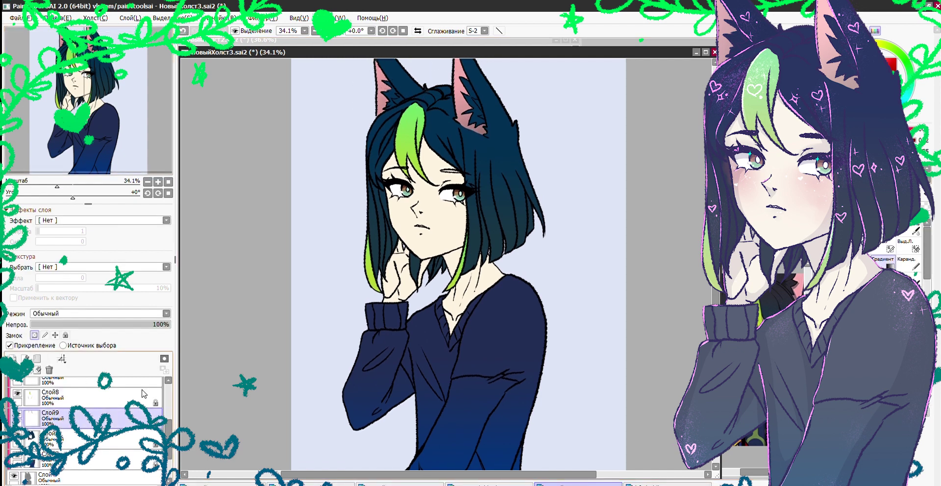
Recolor the line art on layer Слой2 to a dark navy-purple with a Hue/Saturation adjustment
left_click(49, 417)
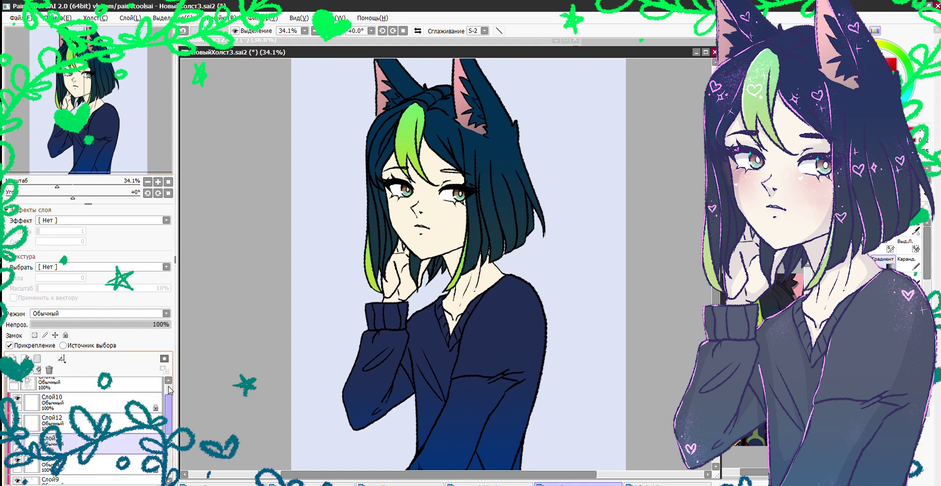
scroll(98, 397, "up", 2)
left_click(73, 410)
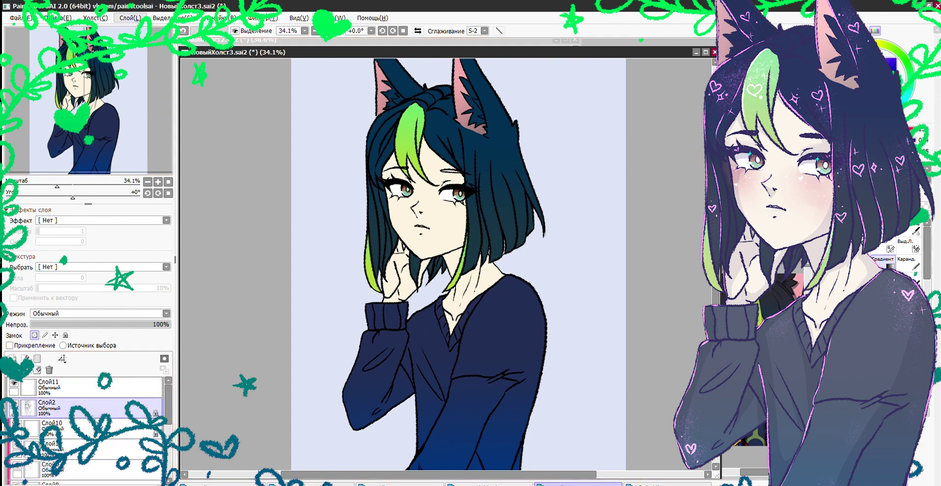
key("ctrl+u")
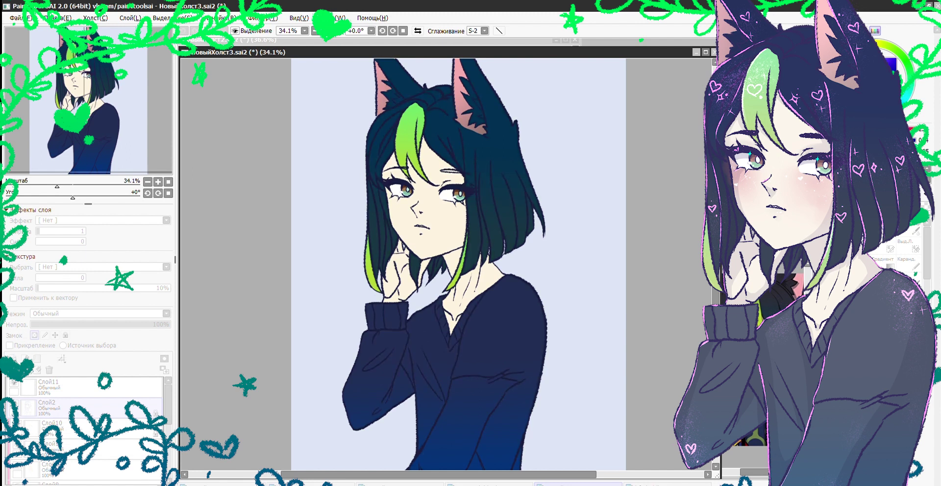
Apply a vertical gradient to the background layer, blending pale lavender at the top into mint green at the bottom
scroll(167, 384, "down", 3)
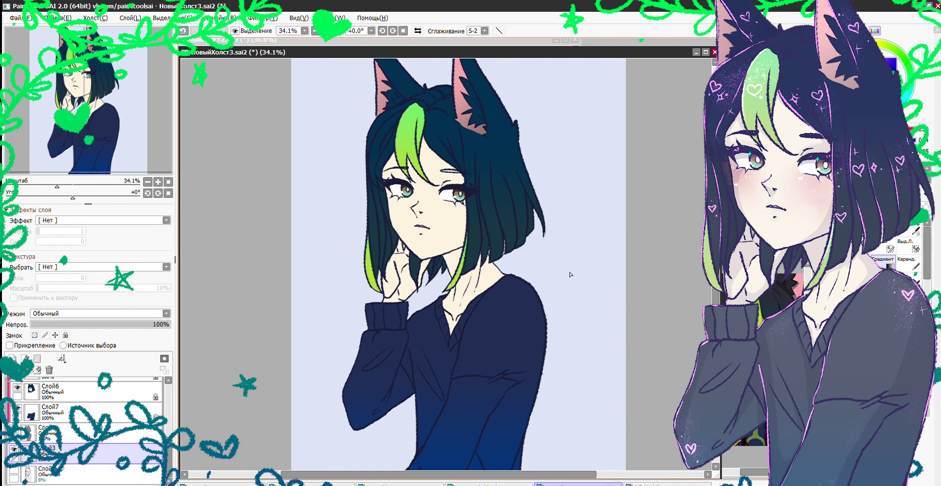
scroll(569, 273, "down", 2)
left_click_drag(471, 188, 474, 417)
left_click_drag(901, 71, 912, 67)
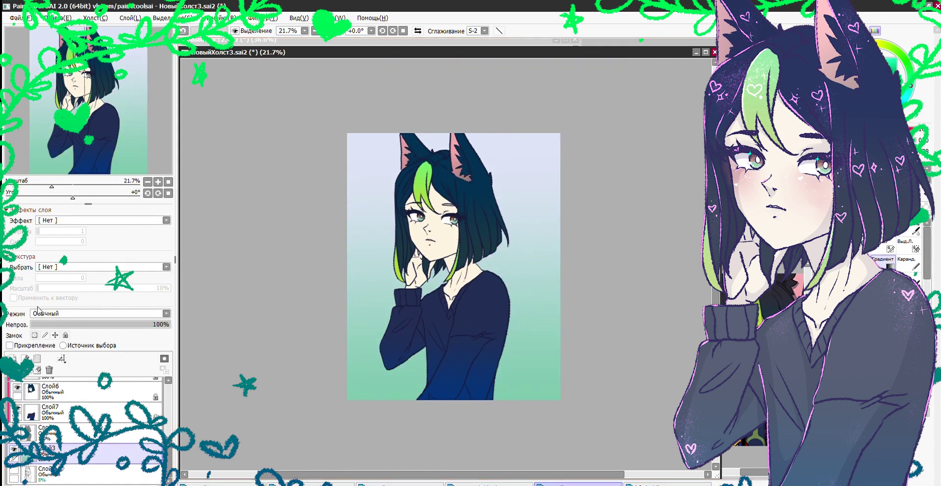
Add a clipped layer in Multiply mode beneath the line art and start a muted purple shadow on the neck
left_click(12, 359)
scroll(427, 245, "up", 5)
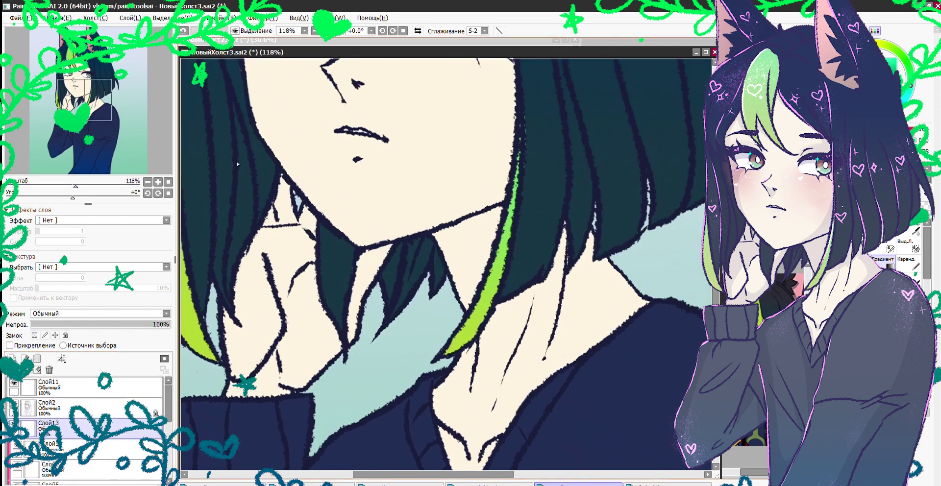
mouse_move(505, 201)
left_mouse_down()
mouse_move(421, 241)
mouse_move(388, 269)
mouse_move(429, 239)
mouse_move(455, 284)
mouse_move(495, 211)
left_mouse_up()
scroll(98, 313, "down", 1)
left_click(10, 345)
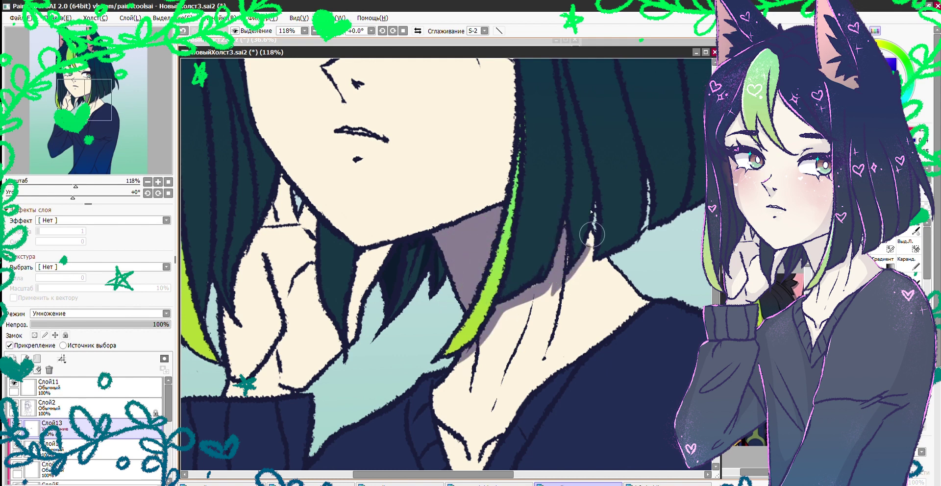
Paint purple shadows on the neck and face, following the fringe, cheek edges and nose
left_click_drag(294, 98, 350, 409)
left_click_drag(333, 176, 281, 280)
left_click_drag(294, 250, 289, 289)
mouse_move(424, 132)
left_mouse_down()
mouse_move(407, 181)
mouse_move(419, 171)
left_mouse_up()
left_click_drag(561, 294, 545, 248)
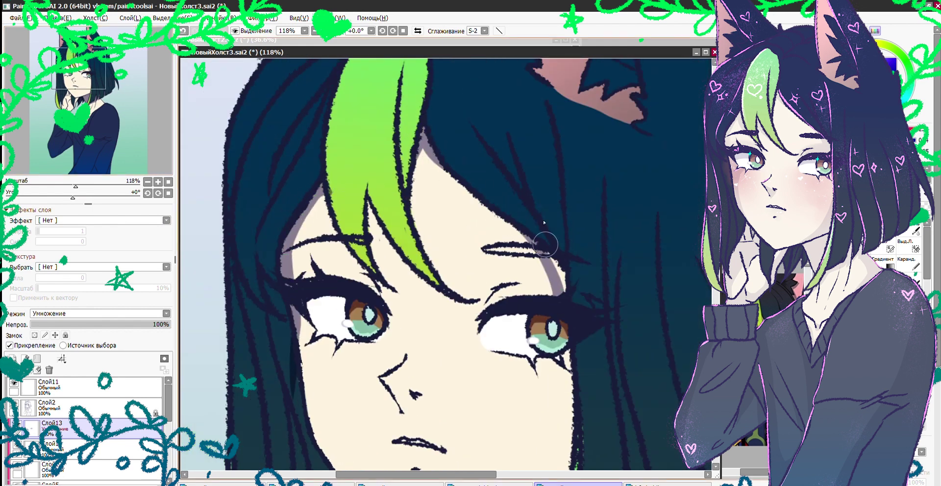
left_click_drag(537, 329, 487, 152)
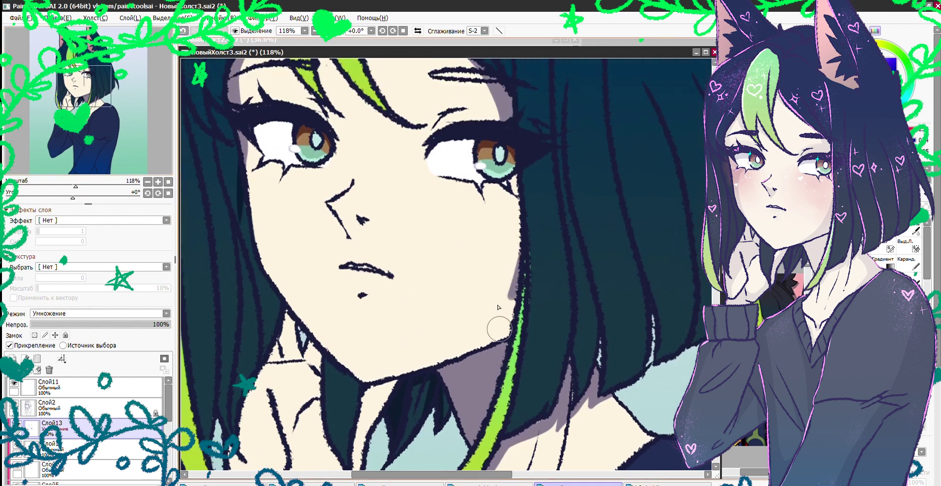
mouse_move(515, 259)
left_mouse_down()
mouse_move(451, 358)
mouse_move(406, 380)
left_mouse_up()
mouse_move(327, 189)
left_mouse_down()
mouse_move(346, 221)
mouse_move(360, 206)
mouse_move(342, 211)
mouse_move(345, 201)
left_mouse_up()
Reduce the shadow layer's opacity to 46% and shade the raised hand beside the face
scroll(342, 212, "down", 6)
scroll(206, 233, "up", 1)
left_click(95, 324)
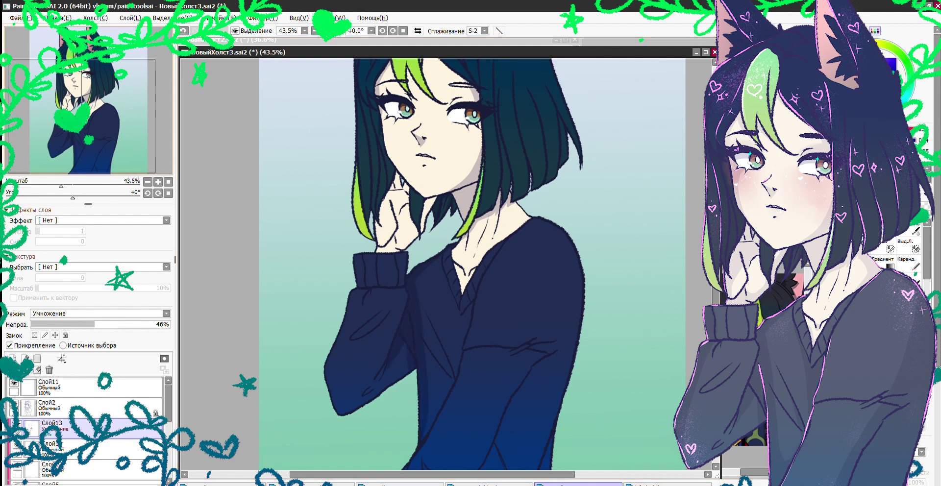
left_click_drag(414, 327, 451, 266)
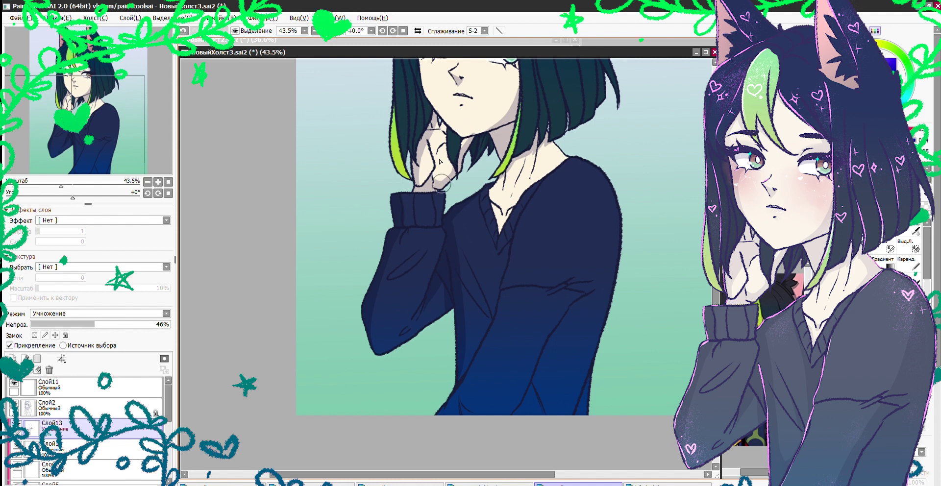
scroll(440, 162, "up", 3)
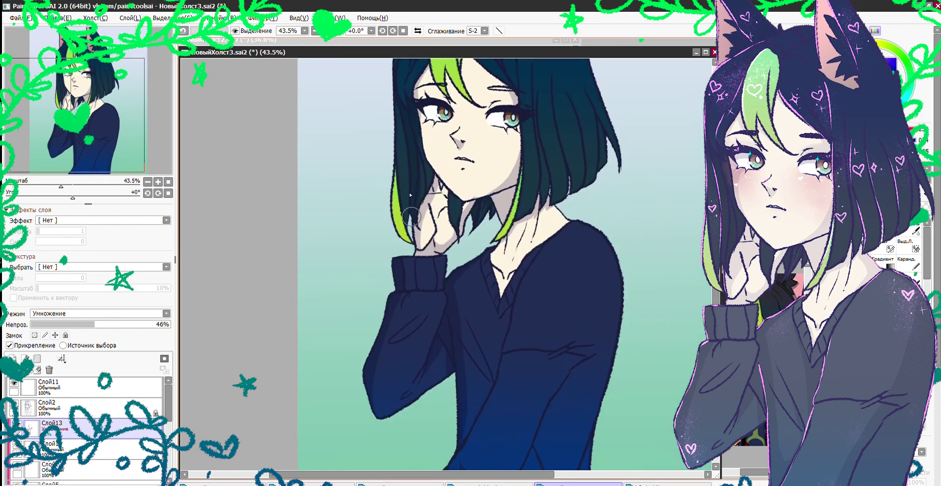
scroll(412, 189, "up", 7)
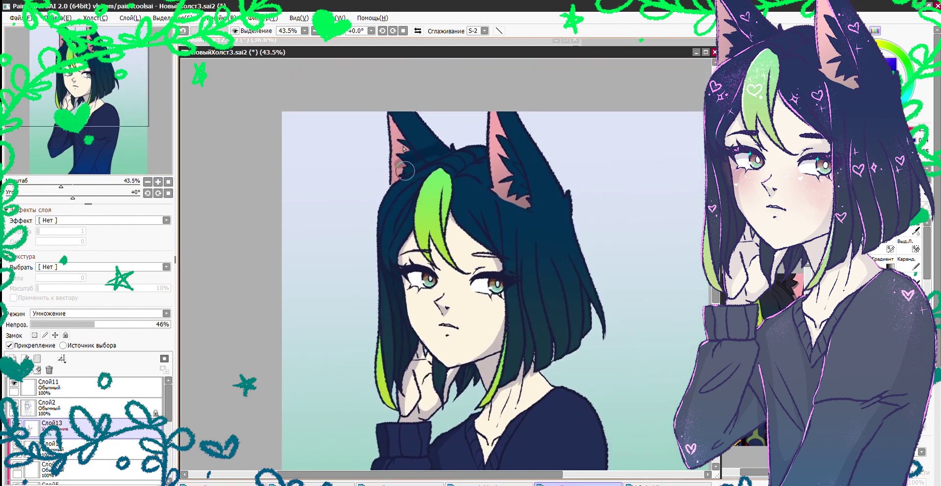
Shade the sweater on the shadow layer, darkening the outer edge and underside of the sleeves and the torso
left_click_drag(123, 88, 145, 159)
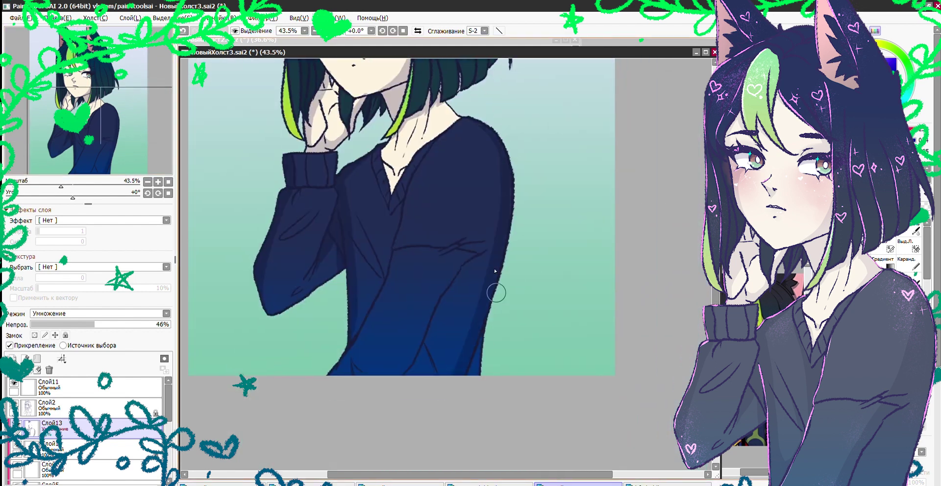
mouse_move(500, 138)
left_mouse_down()
mouse_move(476, 267)
mouse_move(485, 214)
mouse_move(497, 203)
mouse_move(389, 379)
mouse_move(346, 382)
left_mouse_up()
left_click_drag(482, 248, 431, 362)
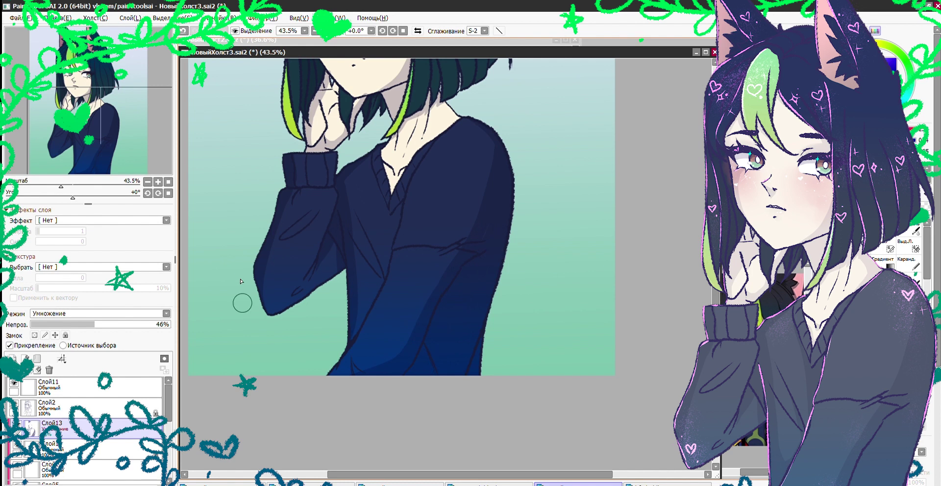
Fill in both eyebrows with solid dark color on layer Слой2 using the Pencil
left_click_drag(130, 147, 115, 83)
scroll(76, 161, "up", 3)
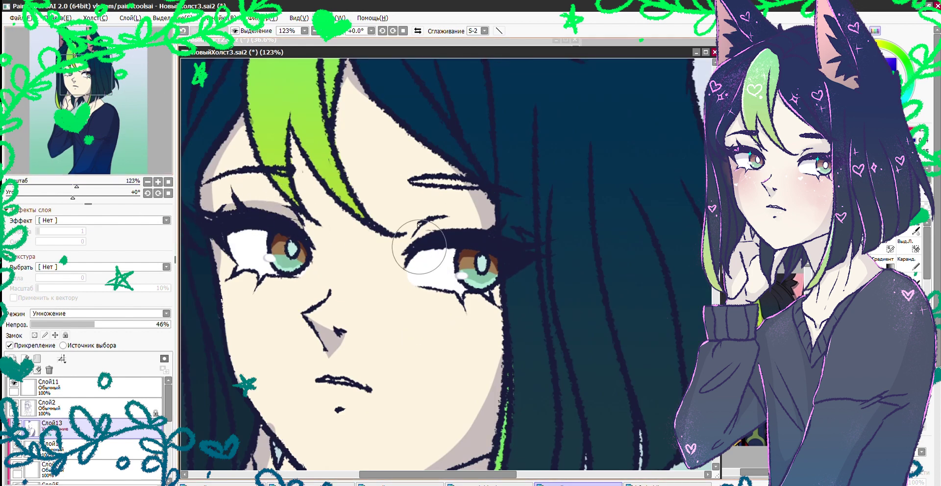
left_click(137, 407)
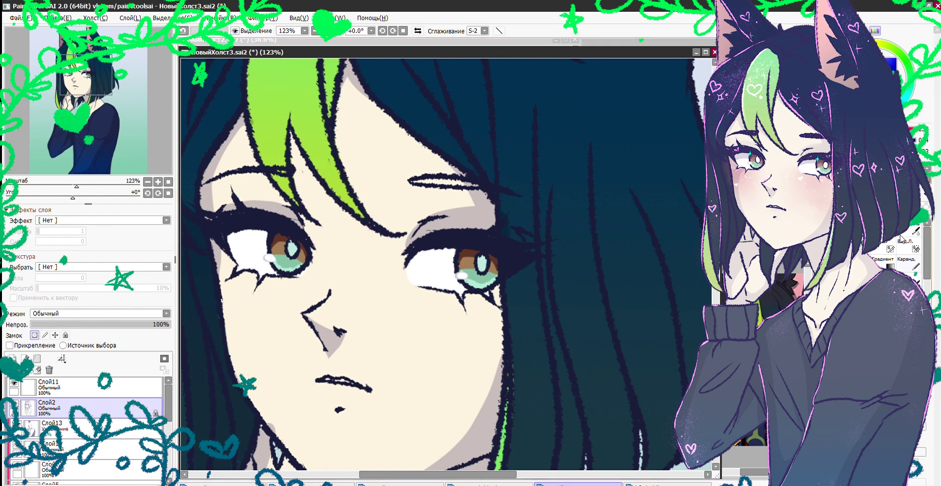
key("n")
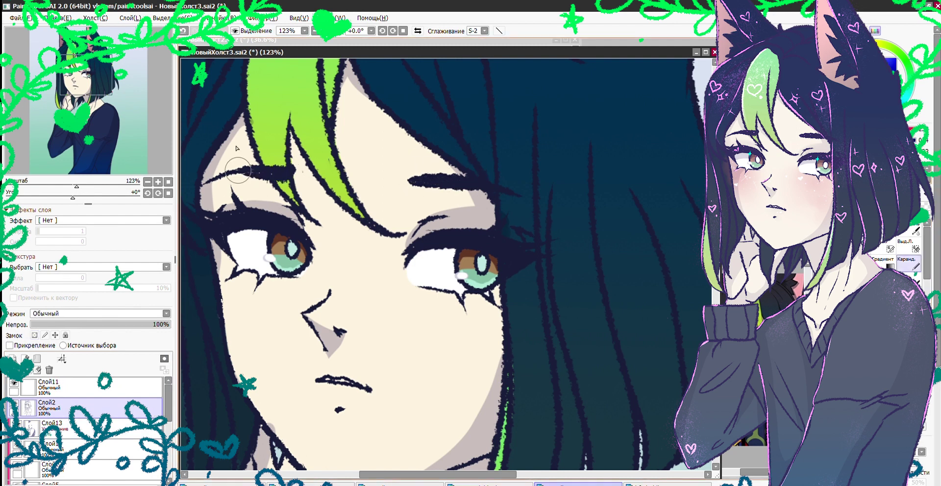
scroll(73, 157, "down", 3)
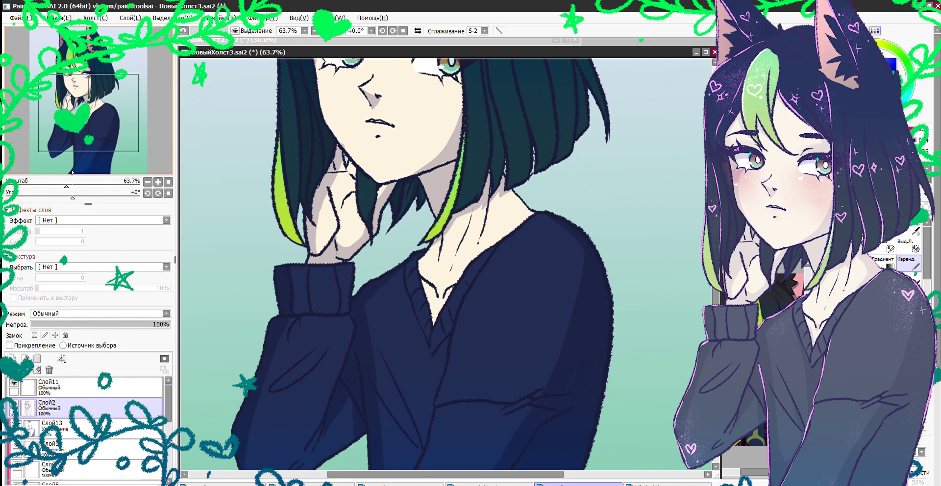
Return to the Multiply layer Слой13 and refine the shadow on the fingers beneath the chin
left_click_drag(74, 147, 77, 79)
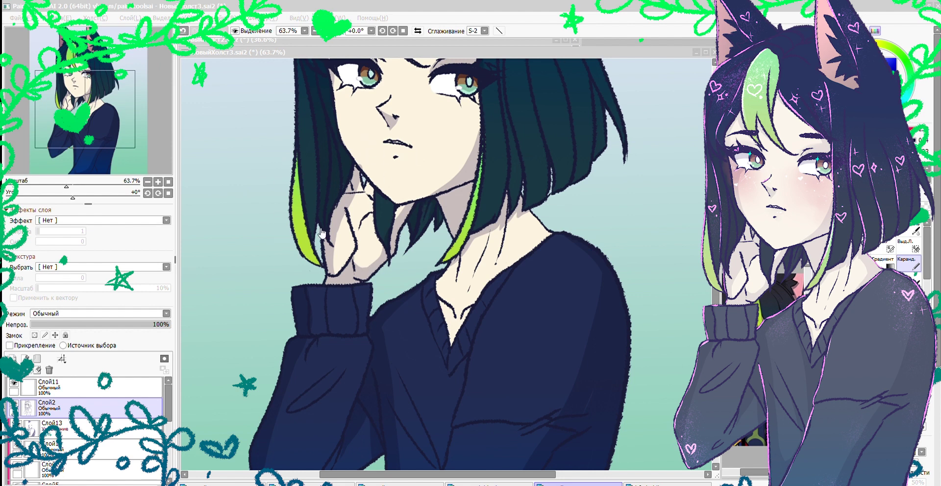
key("alt+Tab")
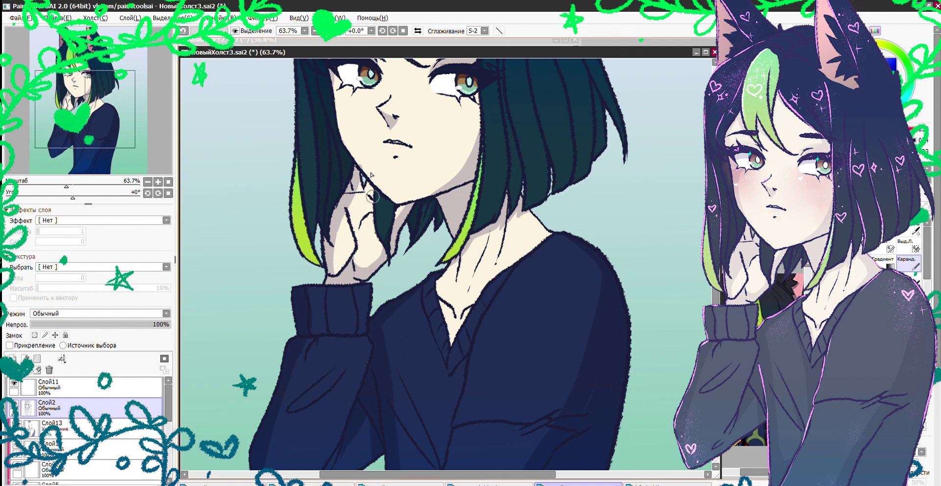
key("Down")
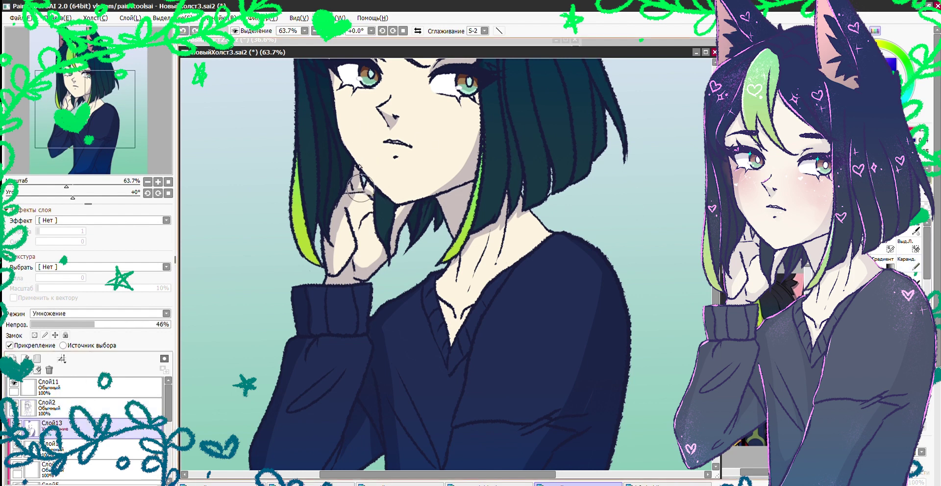
mouse_move(368, 170)
left_mouse_down()
mouse_move(338, 245)
mouse_move(354, 212)
left_mouse_up()
Refine the small face shadows around the nose and lips, undoing the last lip stroke
scroll(354, 212, "down", 3)
scroll(334, 158, "up", 4)
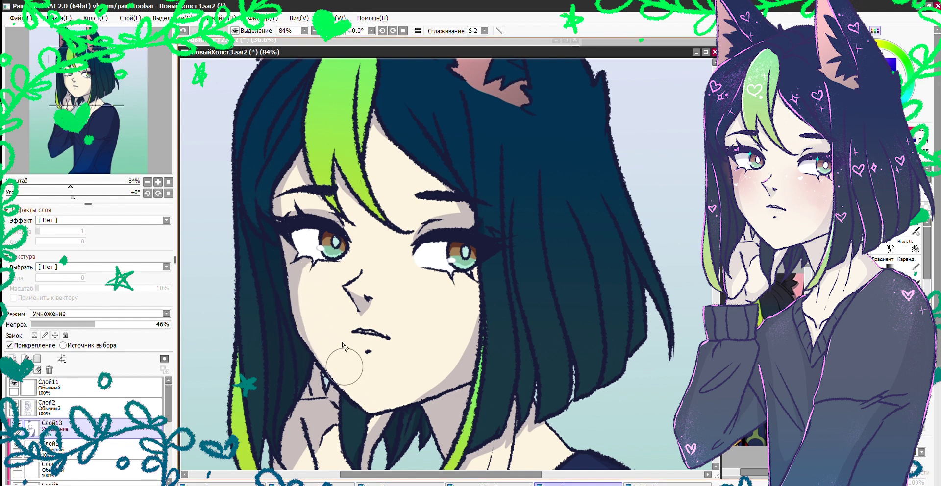
left_click_drag(353, 333, 387, 337)
left_click_drag(362, 271, 371, 297)
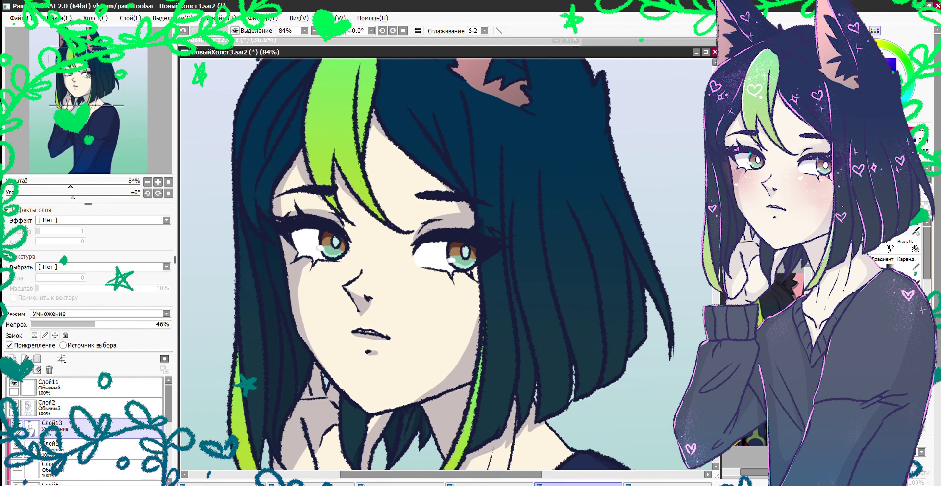
left_click_drag(353, 332, 389, 337)
key("ctrl+z")
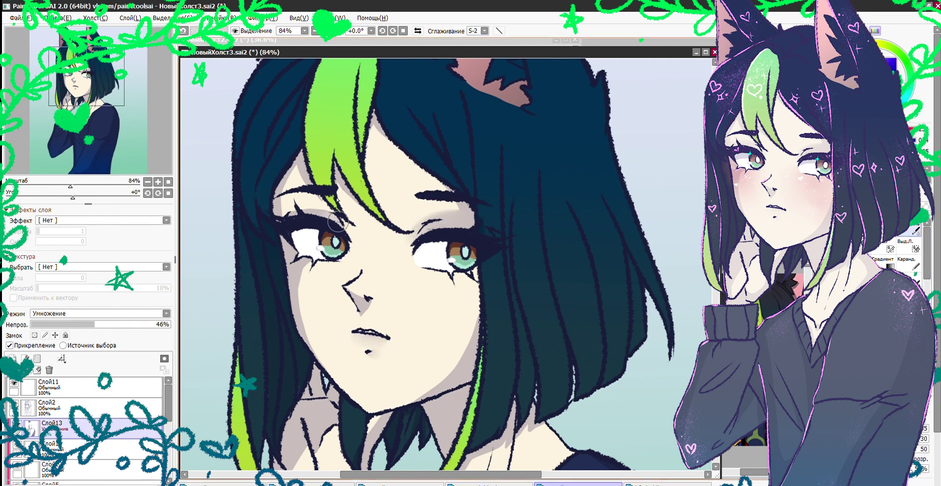
Extend the shadows over the neck, collarbone and V-neck opening, and shade the folds on the sweater's front
scroll(393, 244, "down", 5)
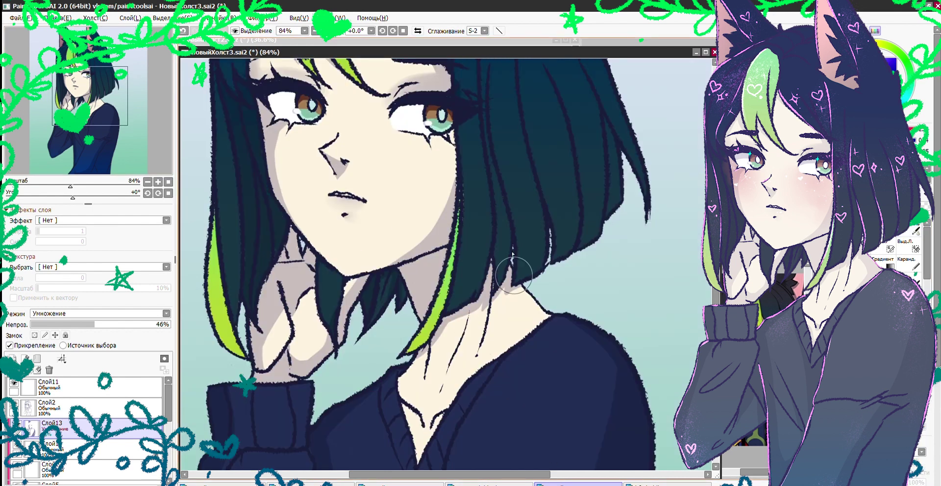
scroll(528, 306, "down", 5)
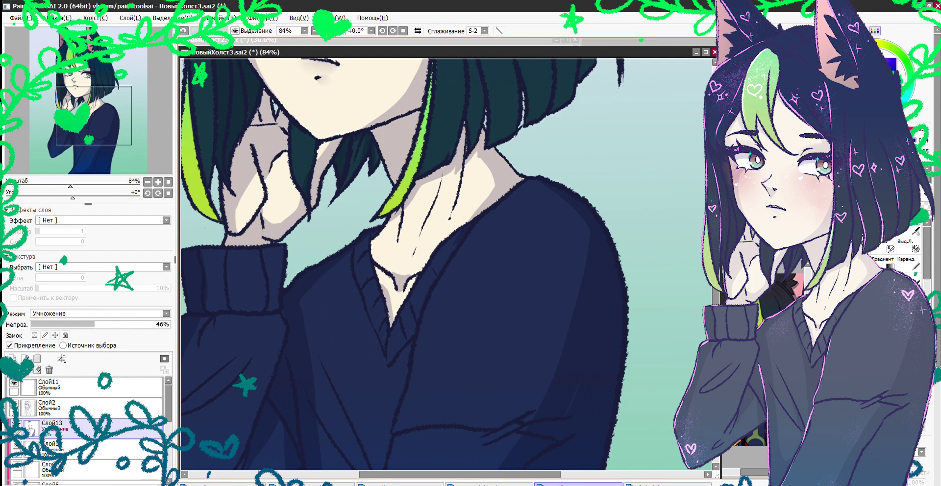
left_click_drag(386, 267, 393, 270)
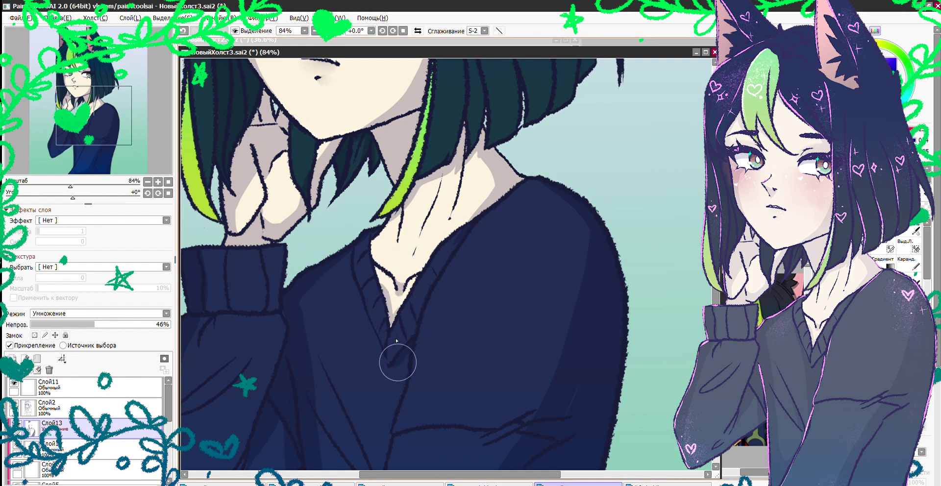
left_click_drag(383, 353, 385, 431)
scroll(565, 360, "down", 5)
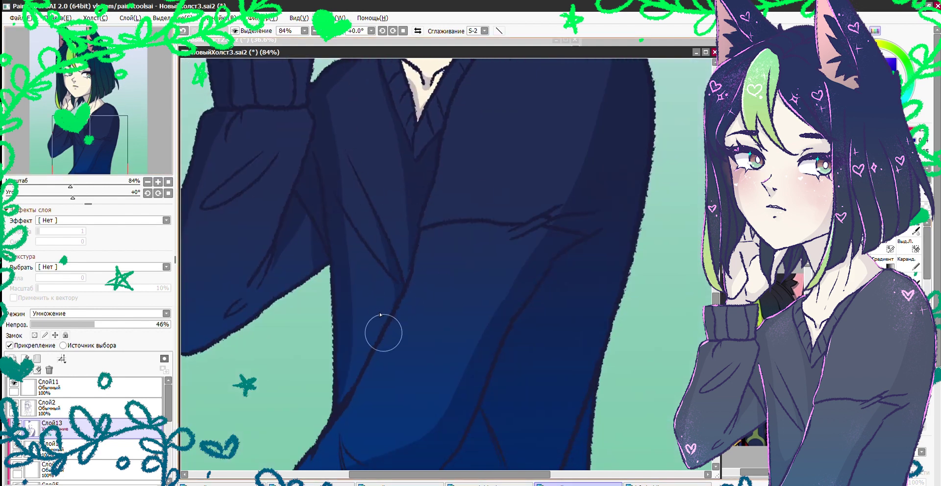
Add a new layer in Multiply mode and paint a purple shadow under the upper lids across both eyes
left_click_drag(94, 184, 77, 187)
left_click(12, 359)
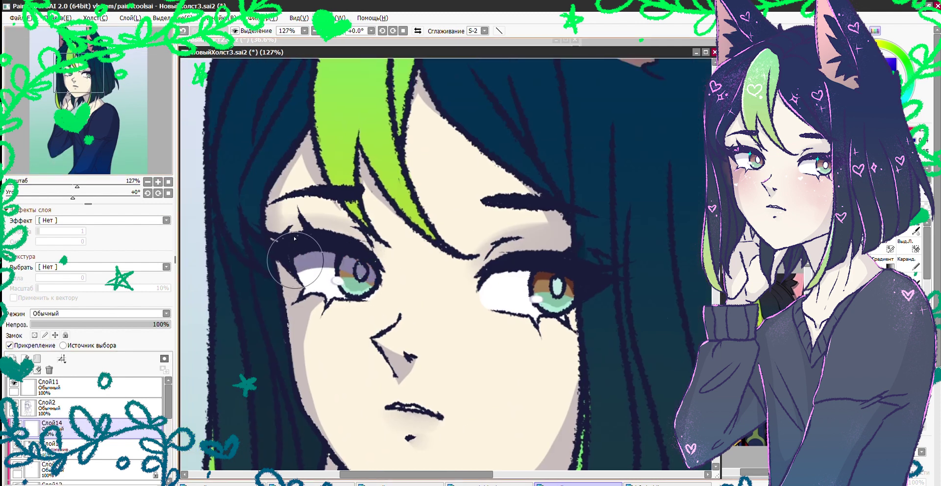
scroll(98, 313, "down", 1)
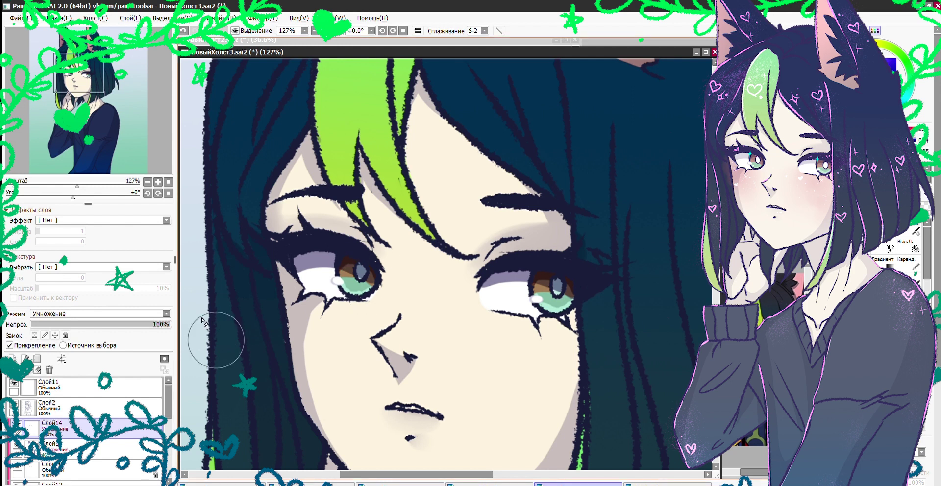
Add a new layer above the line art, paint white oval highlights in both pupils and a turquoise sparkle by one iris
left_click(12, 358)
left_click_drag(556, 282, 559, 293)
left_click_drag(360, 264, 362, 277)
left_click(909, 264)
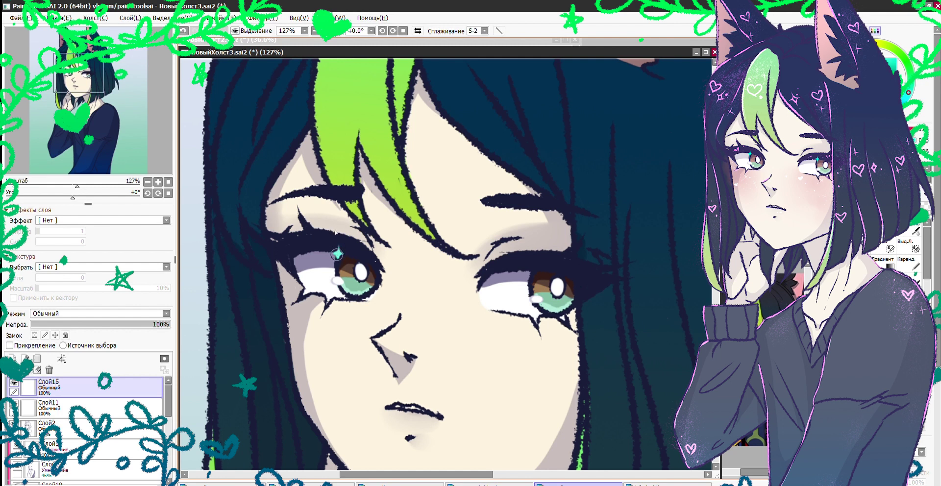
Duplicate the eye highlight layer and move the copy so its turquoise sparkle sits over the other eye
key("ctrl+j")
left_click_drag(521, 247, 614, 252)
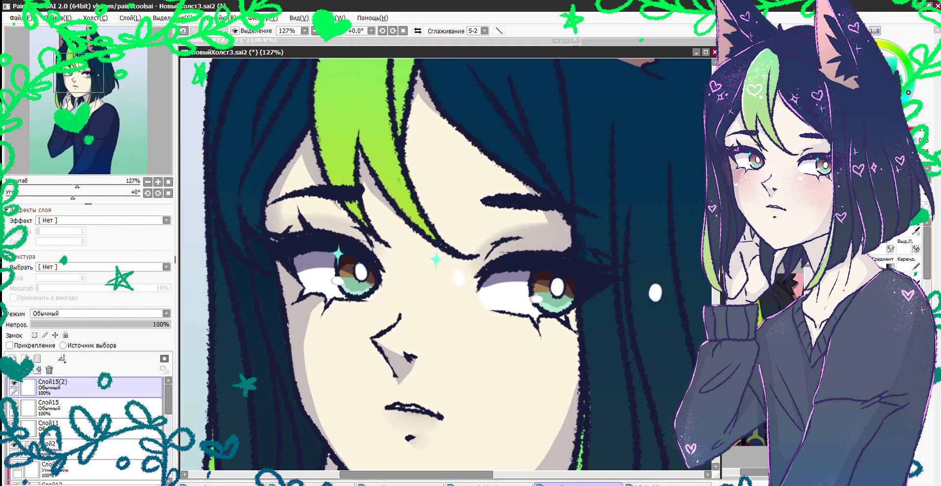
scroll(598, 315, "down", 5)
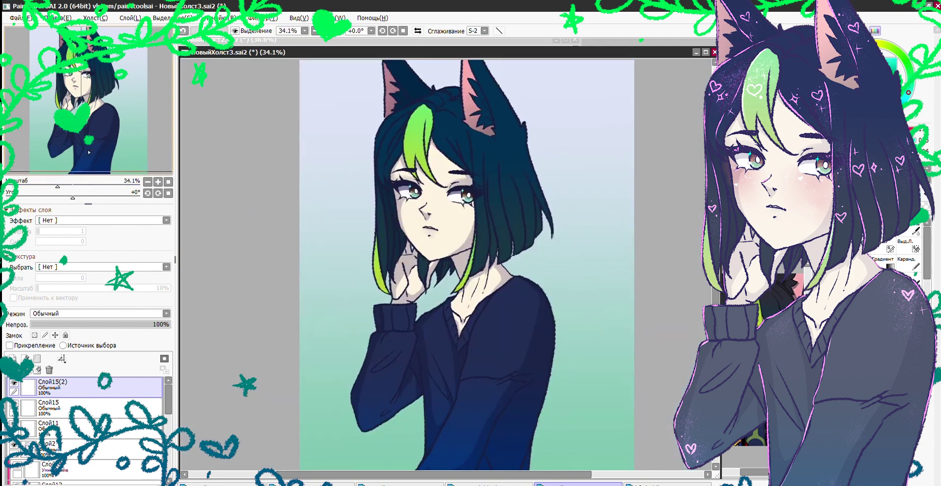
scroll(83, 422, "down", 3)
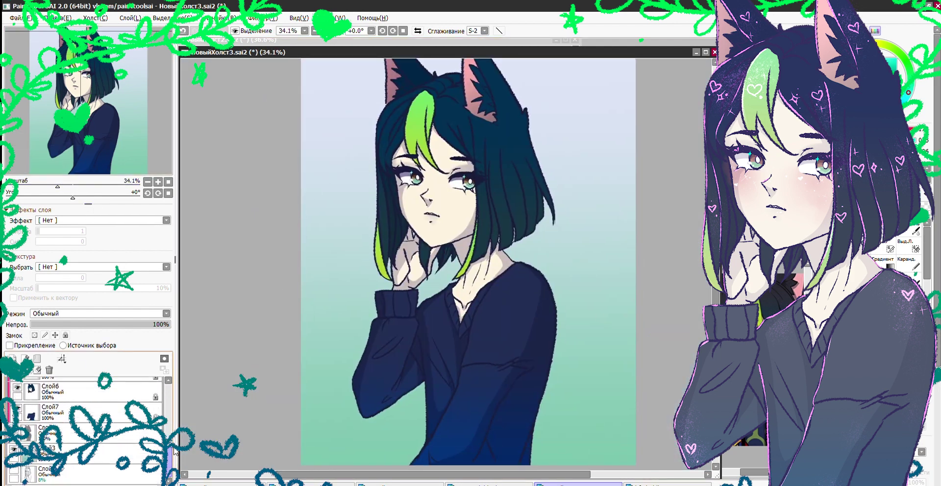
Recolor the background a solid muted purple and shift the sweater to a desaturated grey-blue
left_click(49, 450)
scroll(481, 172, "down", 2)
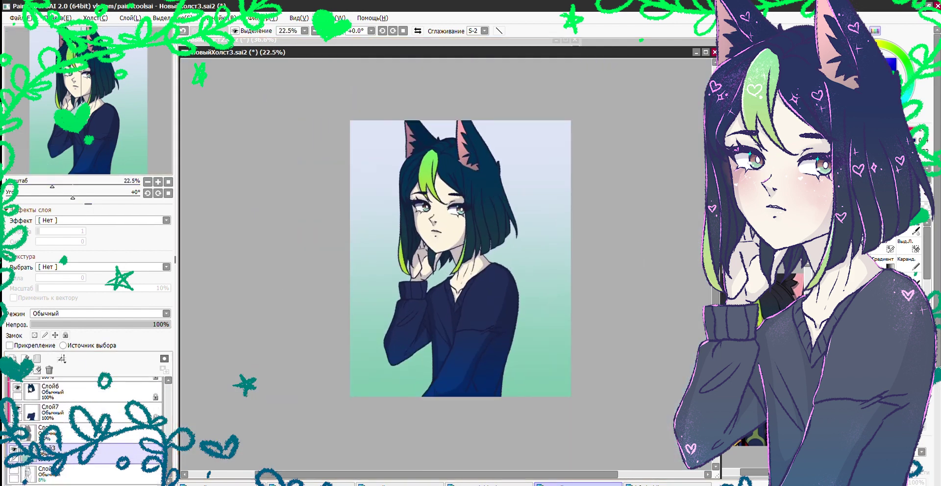
left_click(61, 414)
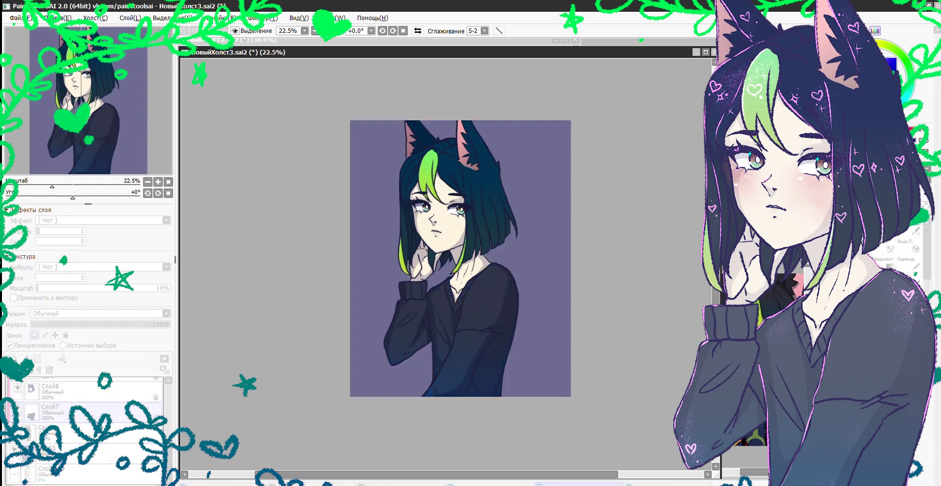
key("Return")
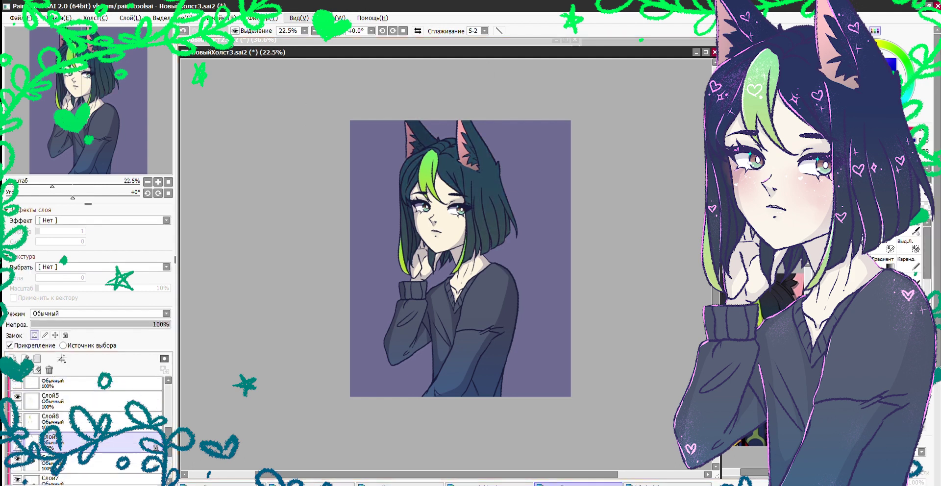
Soften the green strands, shift the dark hair to navy and make the skin paler by adjusting each layer's colors
left_click(49, 420)
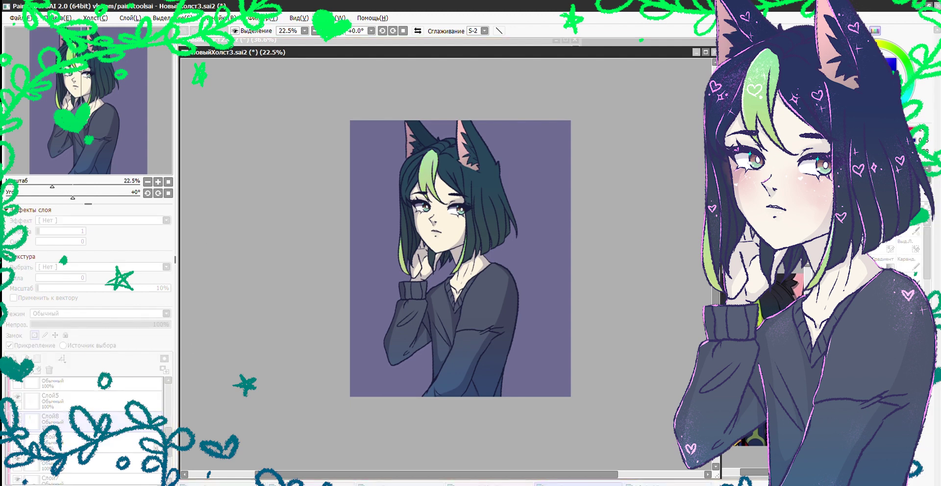
left_click(49, 463)
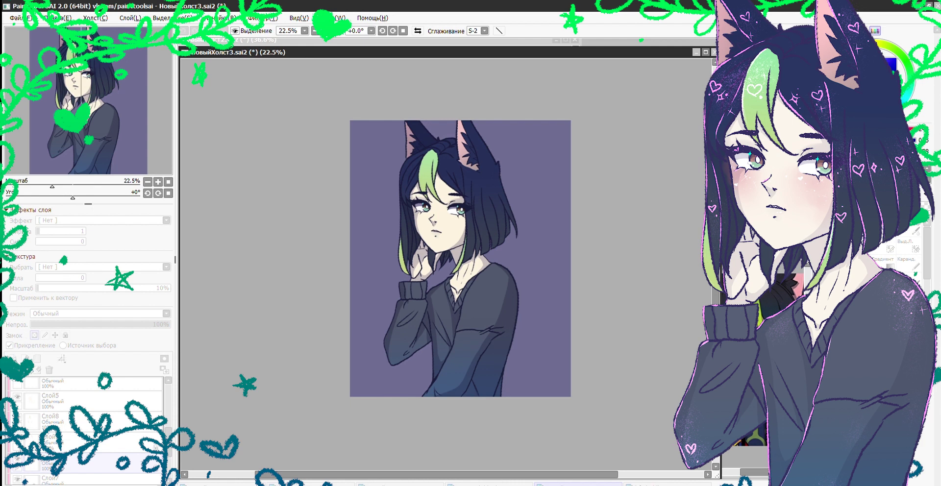
left_click(49, 401)
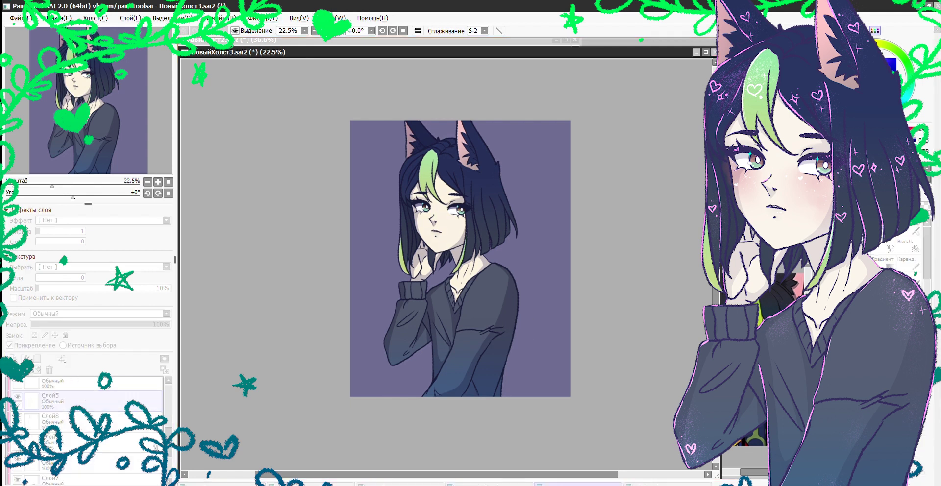
scroll(83, 416, "up", 3)
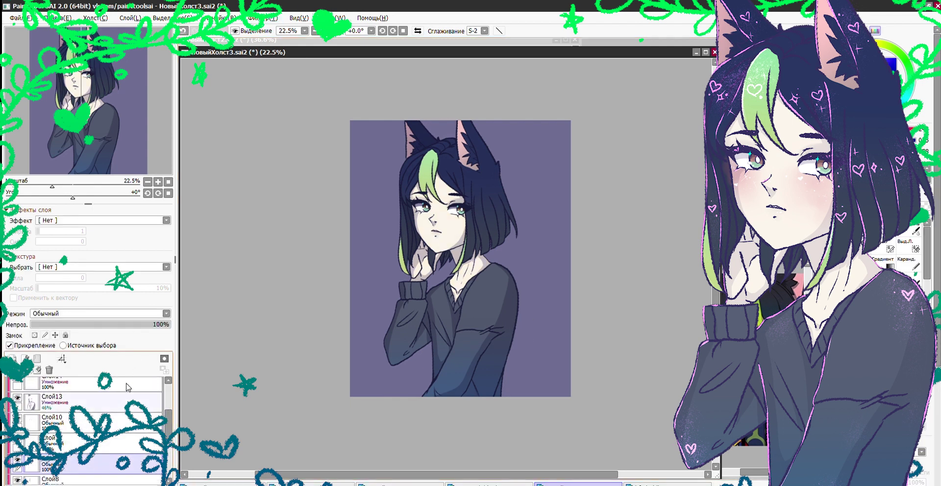
Lower the two Multiply shadow layers' opacity to 35% and 22%, and recolor the line art dark purple
left_click(49, 401)
key("alt+bracketright")
key("alt+bracketright")
key("alt+bracketright")
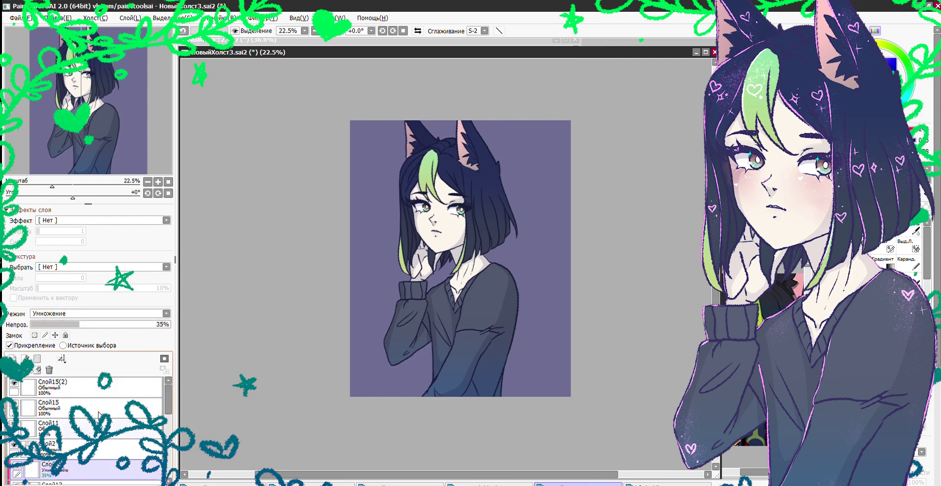
key("ctrl+t")
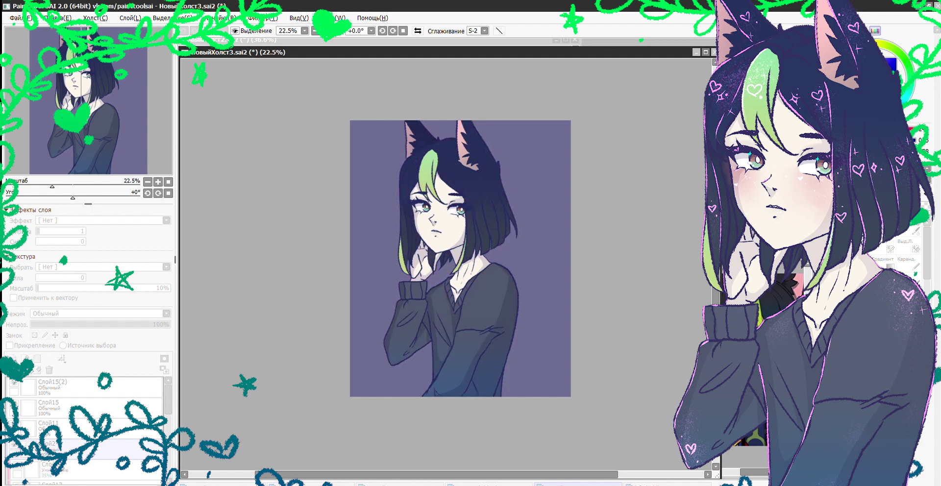
Recolor the background a muted grey-blue and try a vertical gradient from pale green to purple on it
scroll(85, 426, "down", 5)
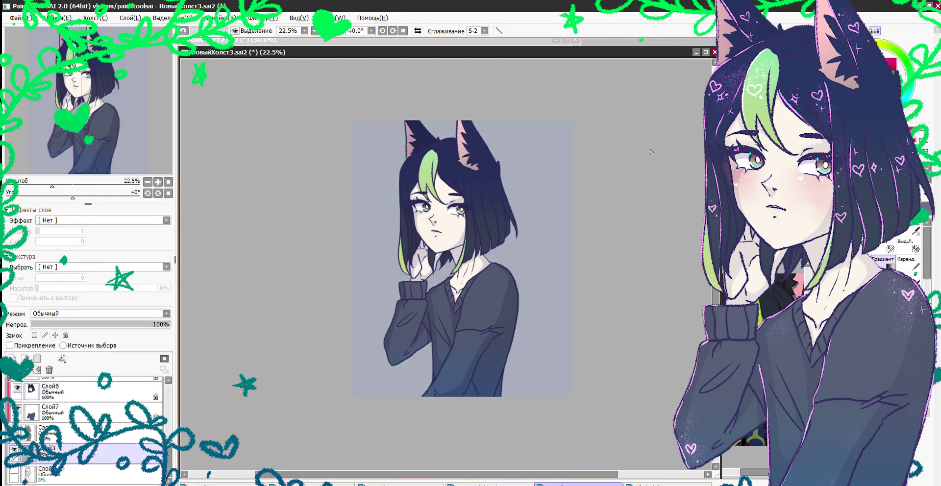
left_click_drag(454, 106, 451, 387)
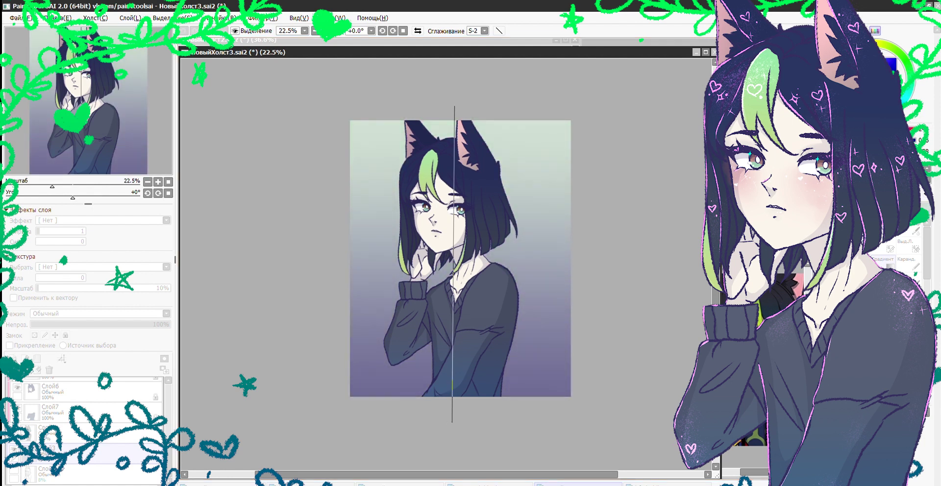
key("Escape")
Add a new layer above all others and pencil thin white highlights along the hair's outer edge and green front strand
scroll(65, 387, "up", 3)
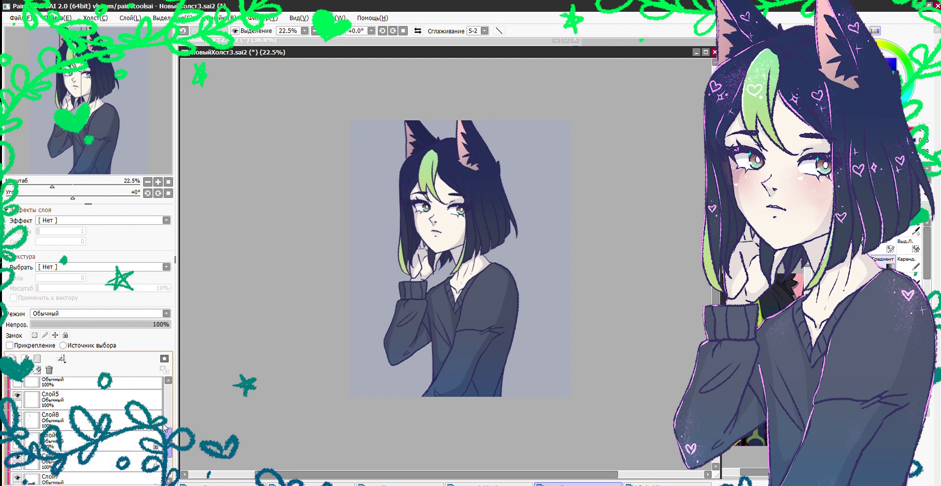
left_click(73, 465)
scroll(88, 416, "up", 3)
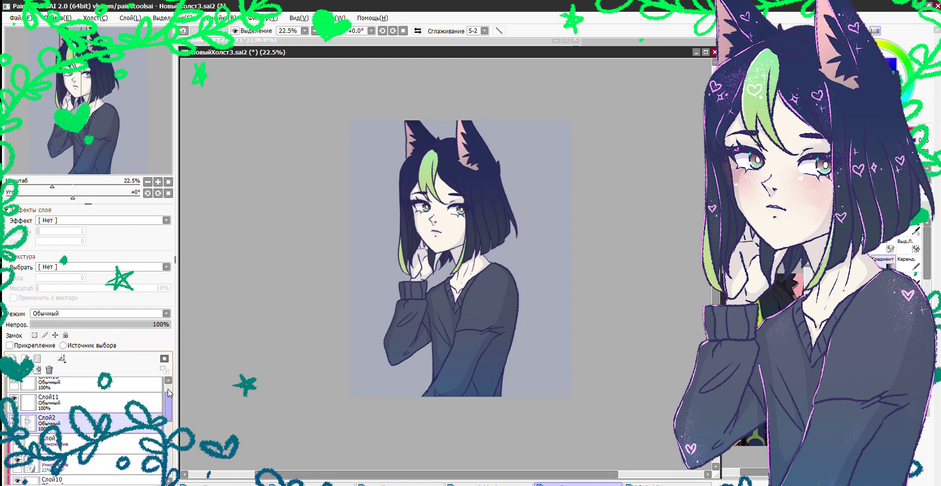
left_click(49, 387)
scroll(54, 157, "up", 4)
key("n")
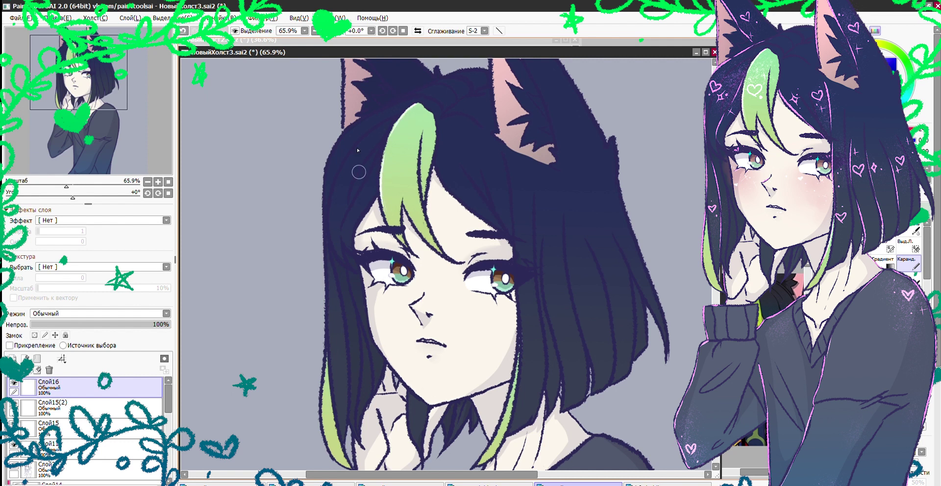
key("ctrl+z")
key("ctrl+z")
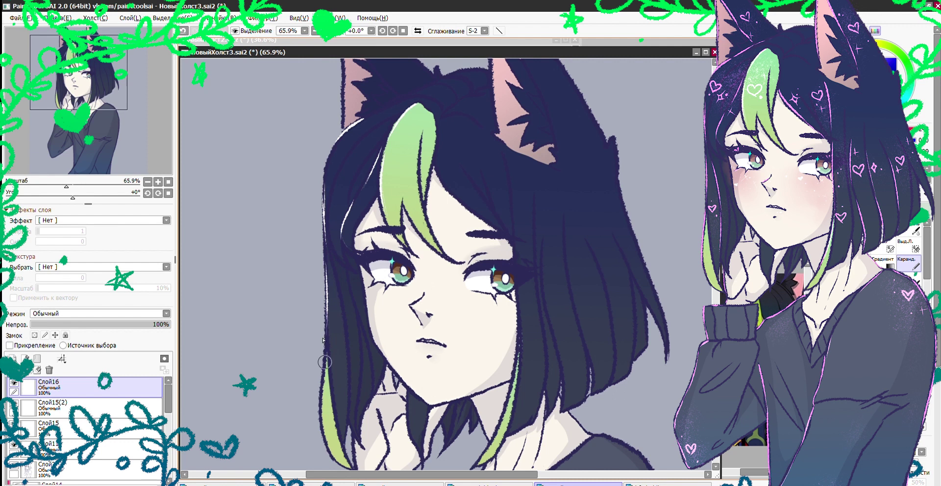
scroll(330, 265, "down", 3)
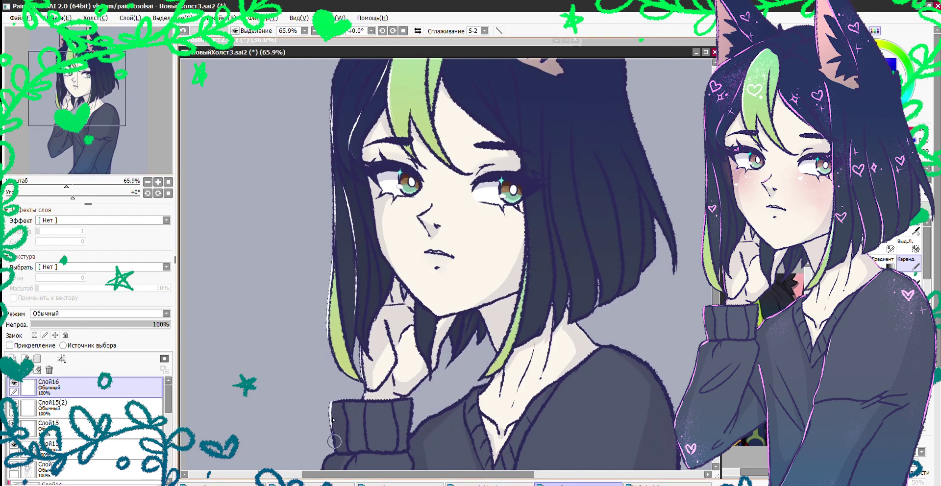
Pencil thin white highlights along the ear edges and the hair strands beside and behind the face
scroll(361, 400, "up", 6)
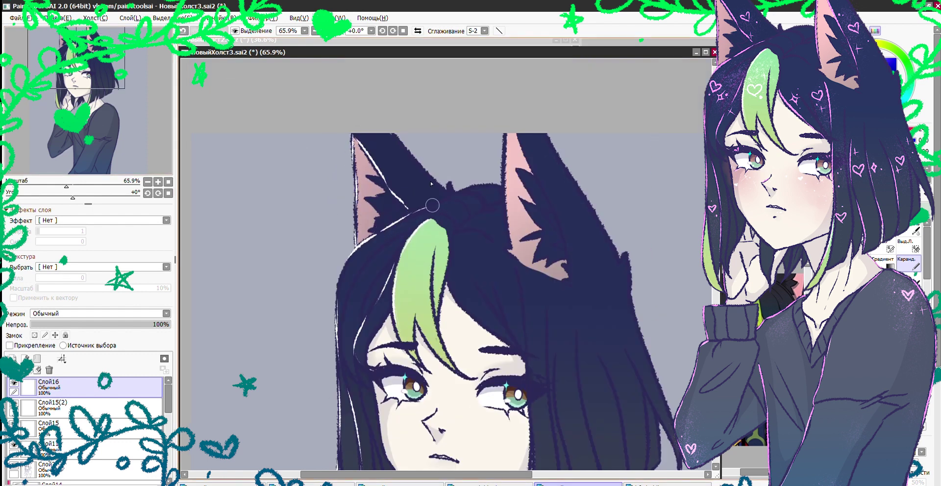
scroll(322, 91, "down", 6)
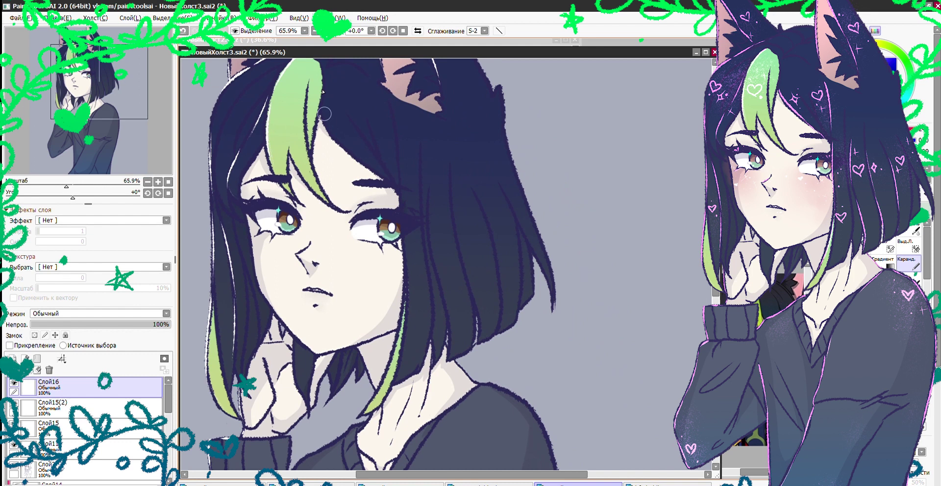
left_click_drag(392, 102, 403, 273)
key("ctrl+z")
left_click_drag(399, 193, 403, 271)
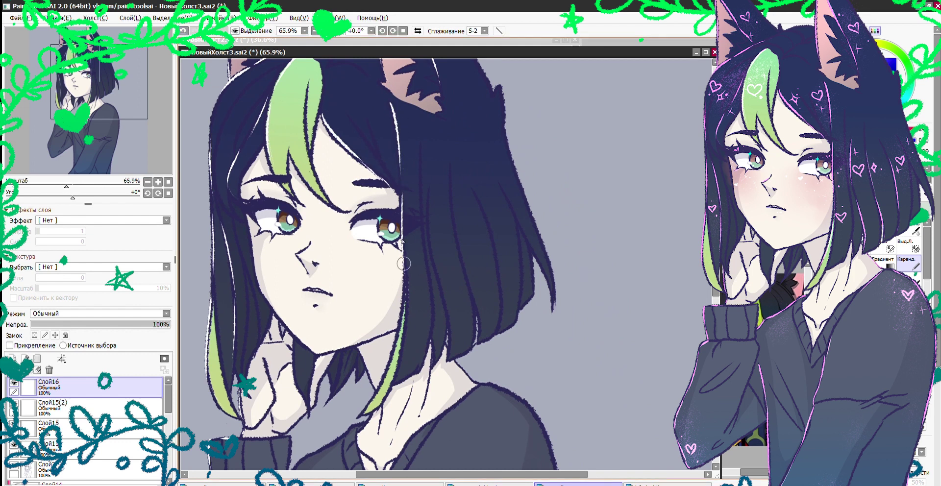
key("ctrl+z")
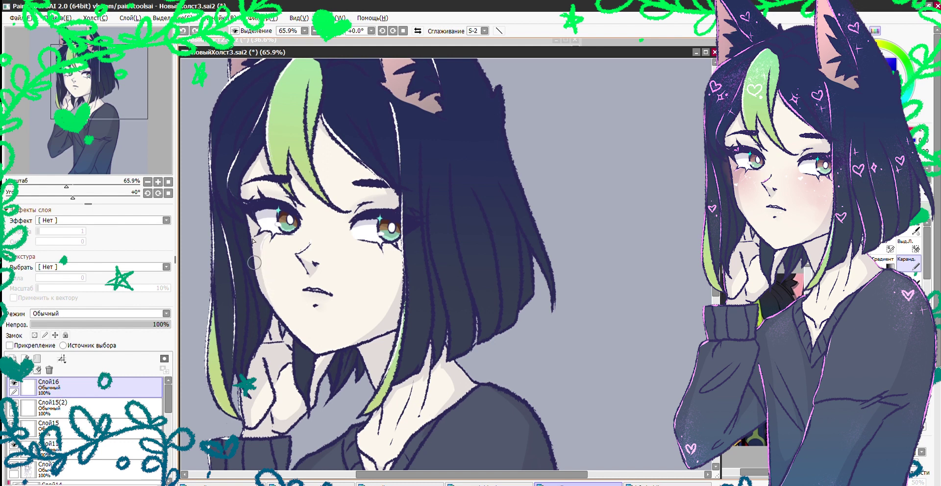
scroll(378, 171, "right", 2)
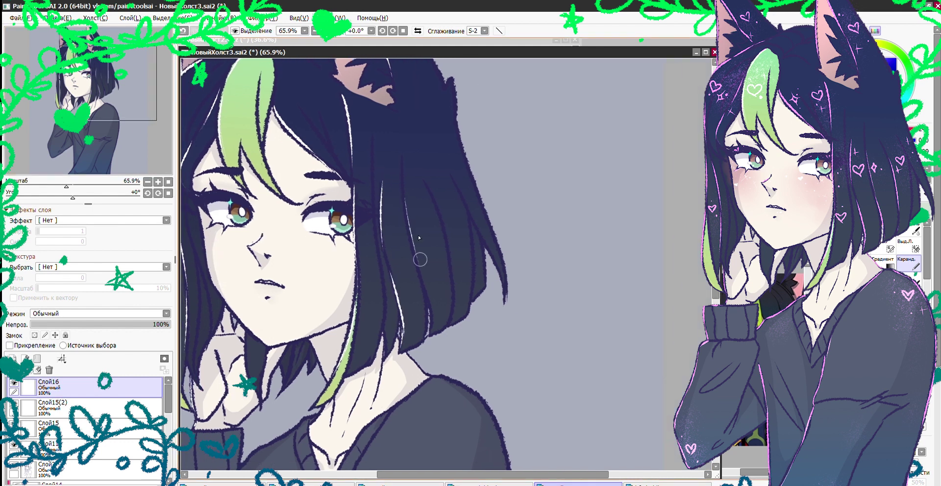
Trace white highlights along the cuff, bent sleeve, sweater torso and the edges of the lowered arm
scroll(446, 216, "down", 5)
scroll(264, 189, "left", 1)
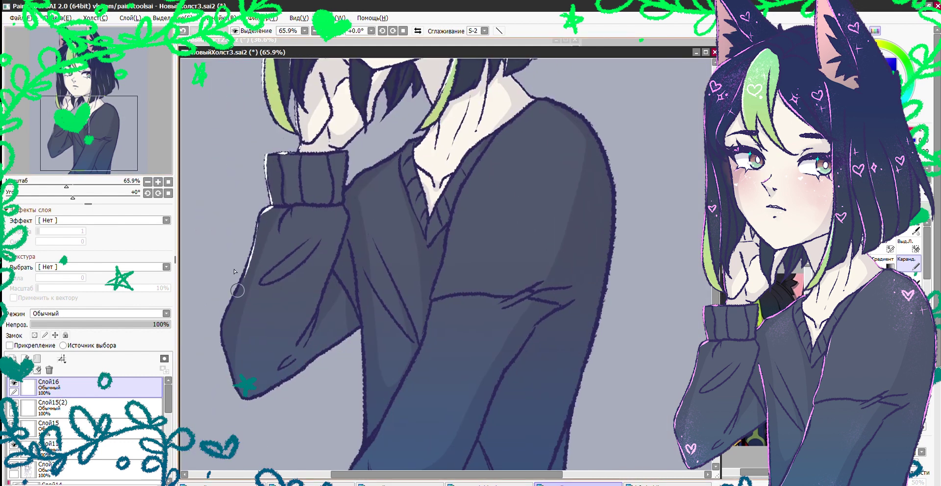
scroll(407, 121, "down", 3)
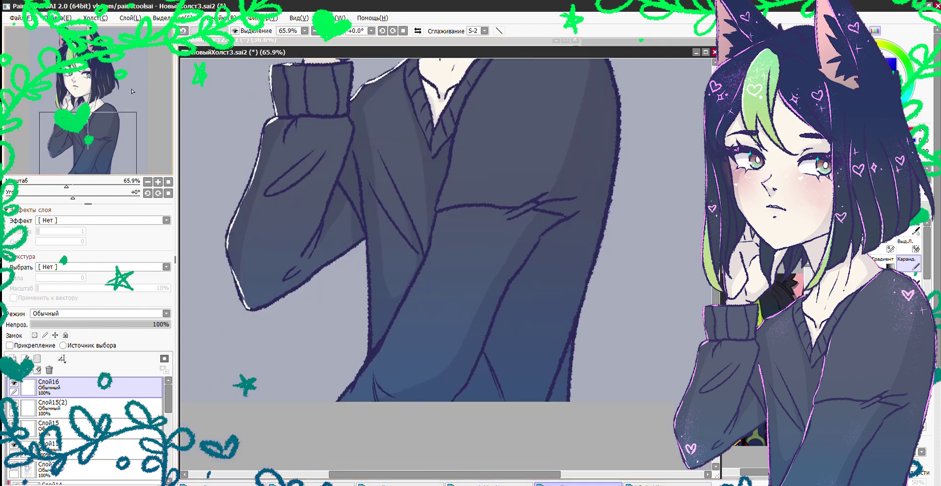
left_click_drag(350, 126, 361, 187)
left_click_drag(455, 103, 440, 164)
key("ctrl+z")
left_click_drag(451, 116, 431, 192)
left_click_drag(615, 129, 595, 221)
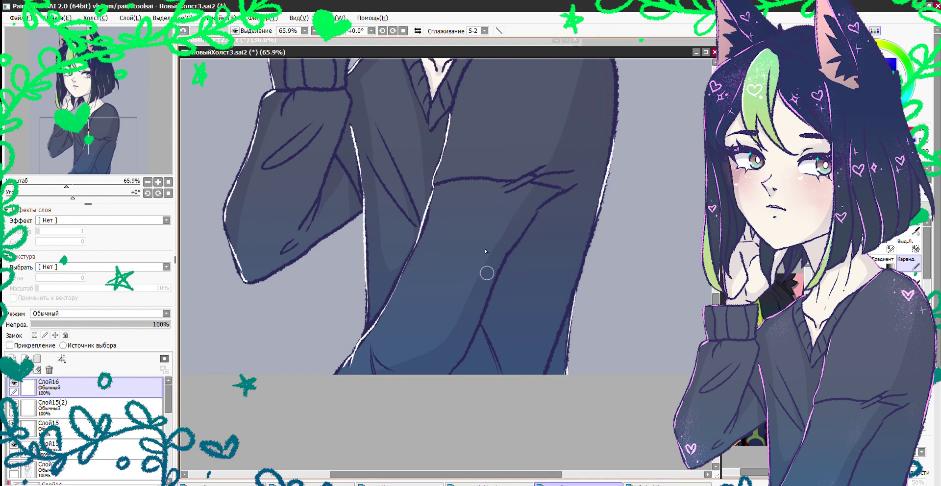
Trace thin white highlights along the neck and the shoulder edges of the sweater
scroll(407, 160, "up", 5)
scroll(407, 161, "right", 2)
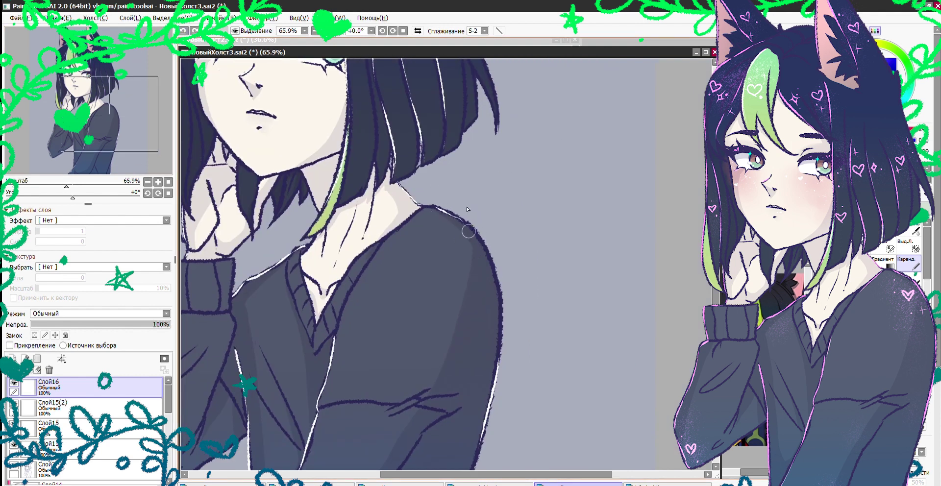
key("ctrl+minus")
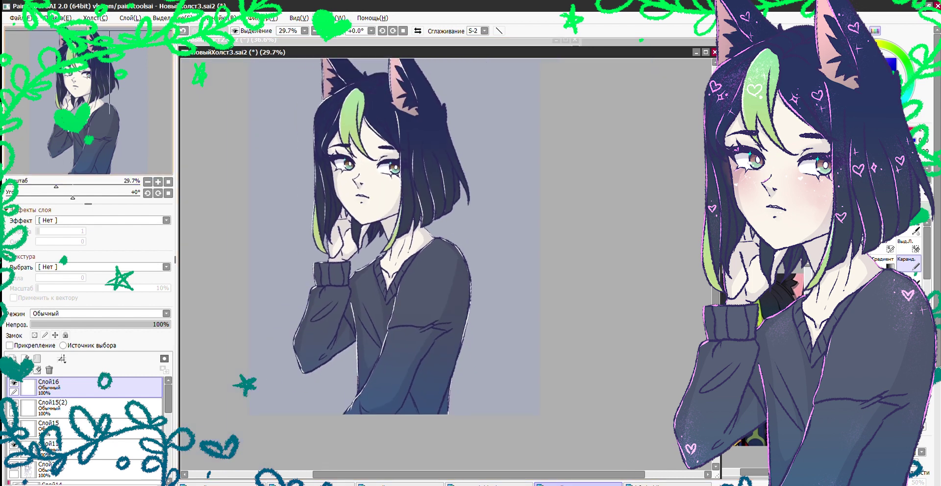
Lock the highlight layer's transparency, recolor its white lines violet, and unlock it again
scroll(406, 250, "up", 2)
scroll(407, 250, "left", 2)
left_click(35, 335)
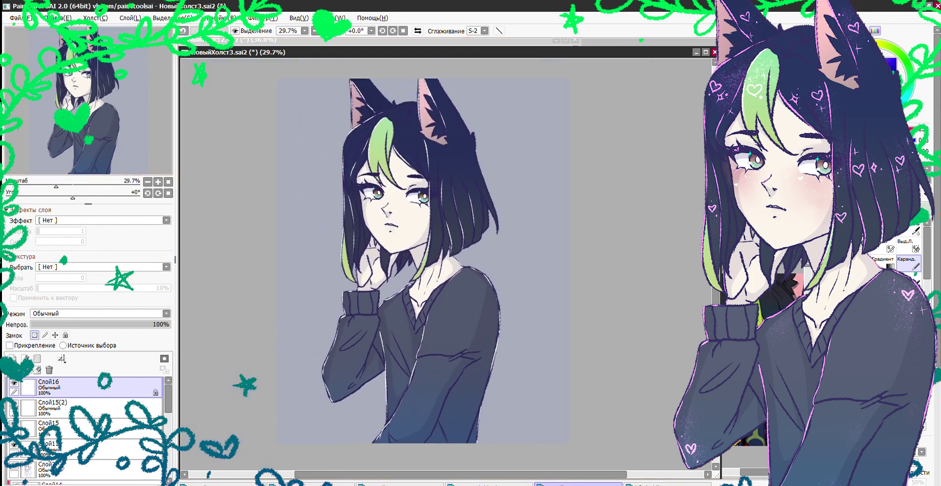
left_click(34, 335)
Draw small violet hearts, four-pointed sparkles and dots on the front hair and the green strand
scroll(352, 118, "up", 7)
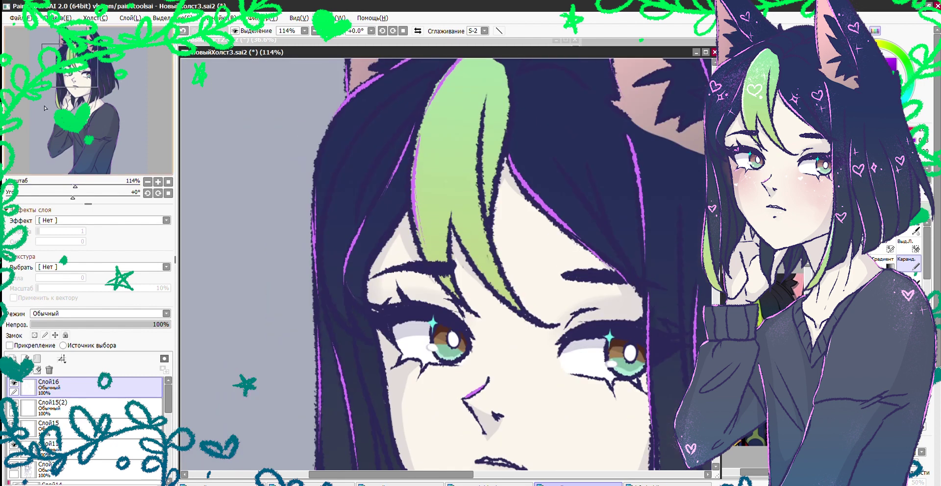
mouse_move(363, 224)
left_mouse_down()
mouse_move(361, 213)
mouse_move(361, 227)
mouse_move(344, 217)
mouse_move(392, 245)
left_mouse_up()
scroll(284, 201, "right", 2)
left_click_drag(401, 215, 394, 257)
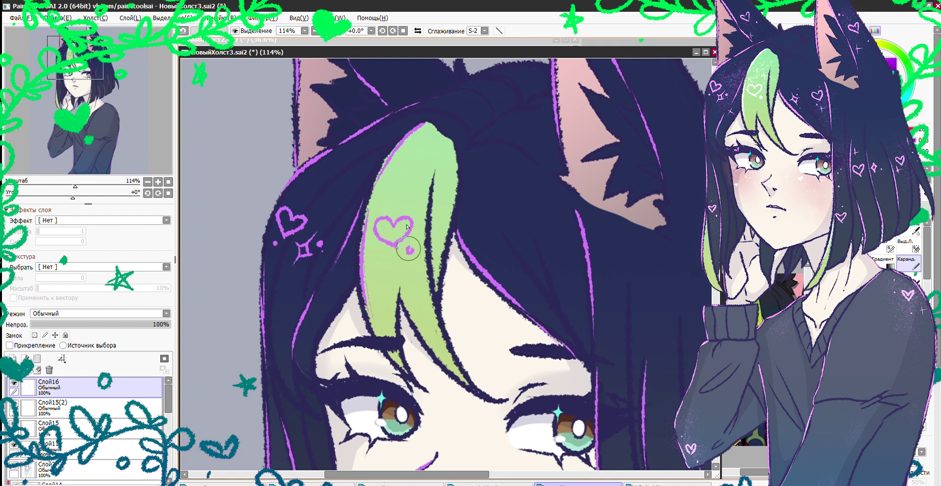
scroll(376, 196, "down", 3)
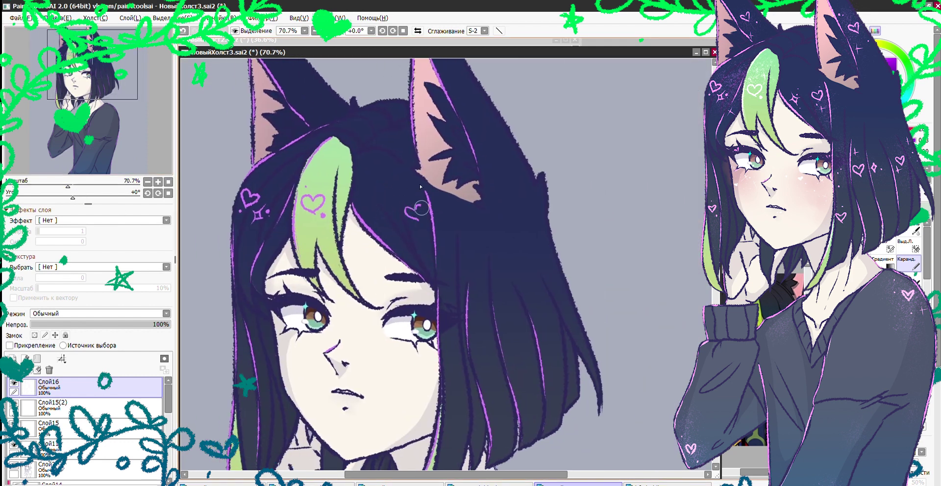
left_click_drag(375, 212, 377, 223)
scroll(71, 161, "up", 1)
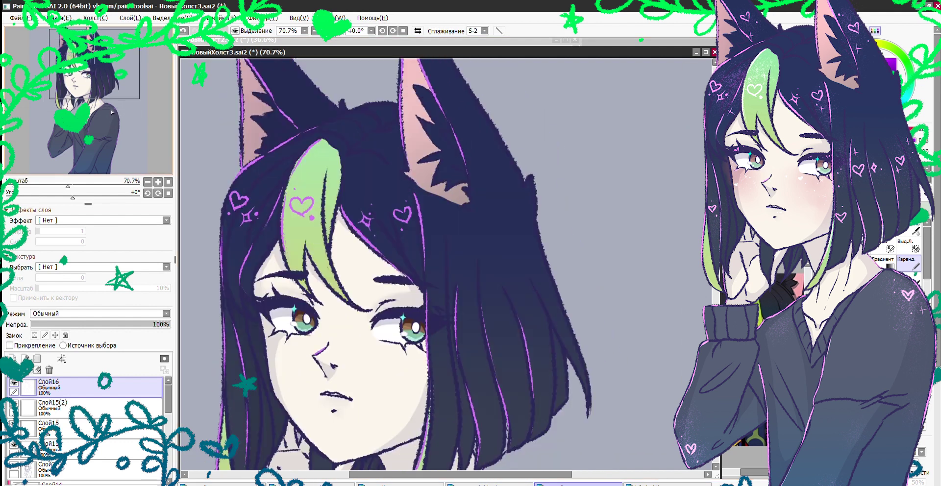
Draw two violet hearts with a sparkle and dots between them on the dark hair behind the face
scroll(71, 161, "down", 1)
left_click_drag(495, 234, 494, 247)
left_click(510, 244)
left_click_drag(545, 223, 545, 236)
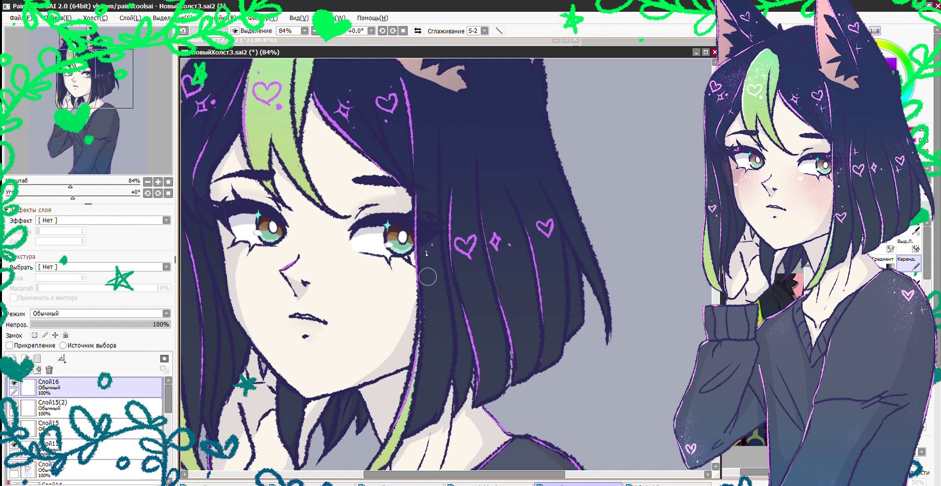
Decorate both cat ears with small violet hearts, dots and a thin cross-shaped sparkle
scroll(485, 195, "up", 4)
mouse_move(267, 179)
left_mouse_down()
mouse_move(267, 192)
mouse_move(307, 101)
left_mouse_up()
left_click_drag(501, 142, 501, 161)
left_click_drag(494, 150, 509, 151)
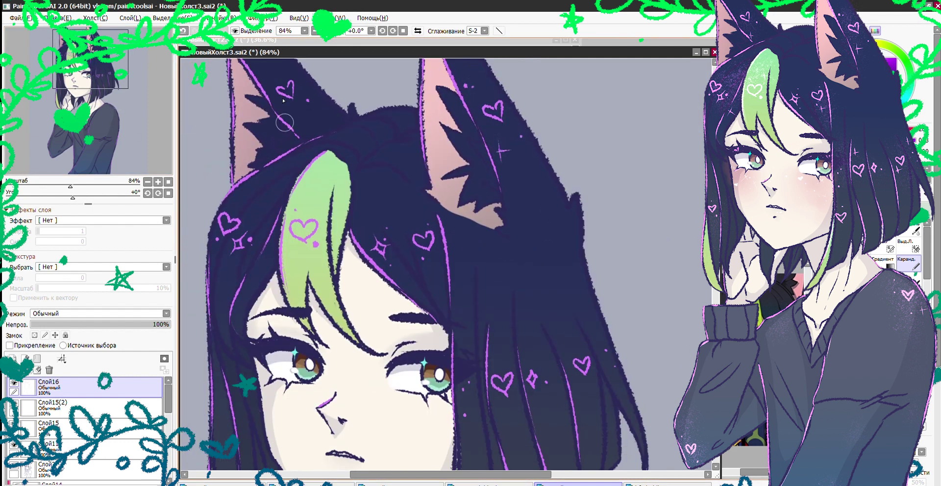
Add thin violet crosses to the front hair and a small heart on each lock framing the face
left_click_drag(321, 195, 322, 211)
left_click_drag(212, 233, 305, 82)
left_click_drag(556, 318, 568, 319)
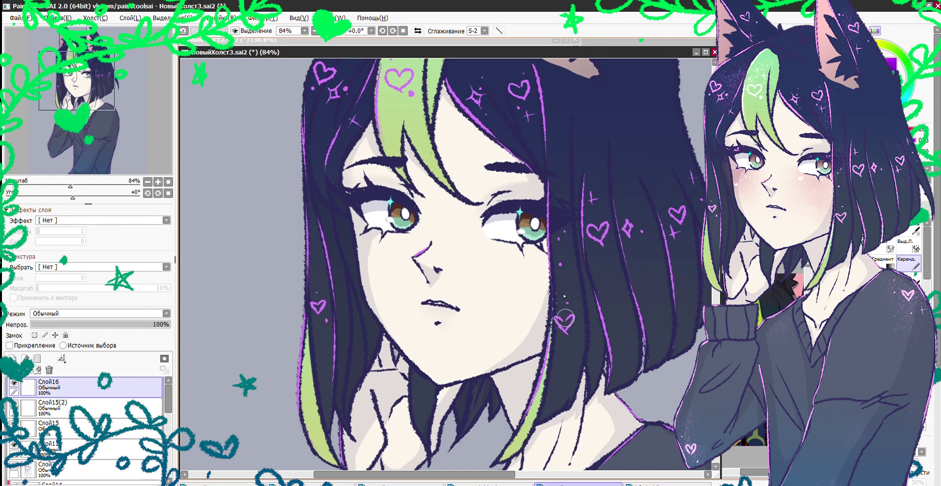
Set the violet highlight layer's blending mode to Shine
scroll(98, 313, "down", 7)
left_click_drag(88, 74, 74, 123)
scroll(45, 78, "down", 3)
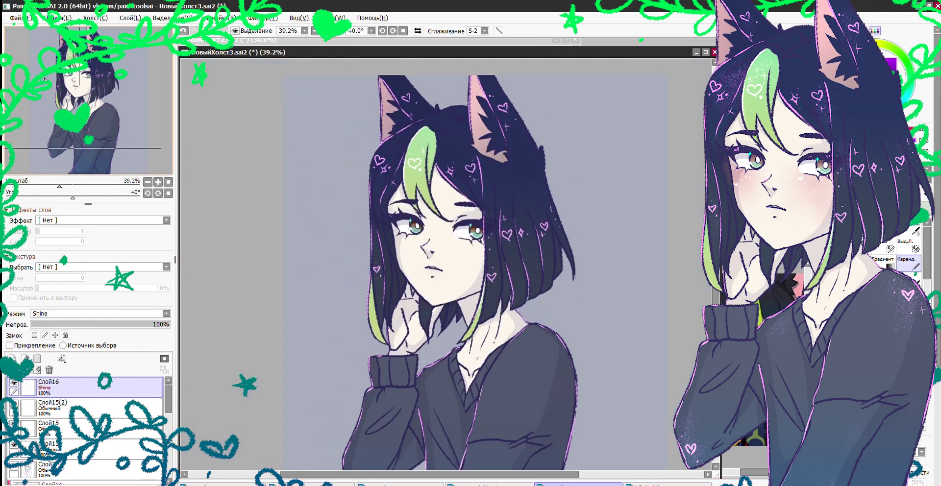
Spray fine violet speckles over the sweater's shoulder, bent elbow and lower sleeve
left_click_drag(45, 79, 55, 95)
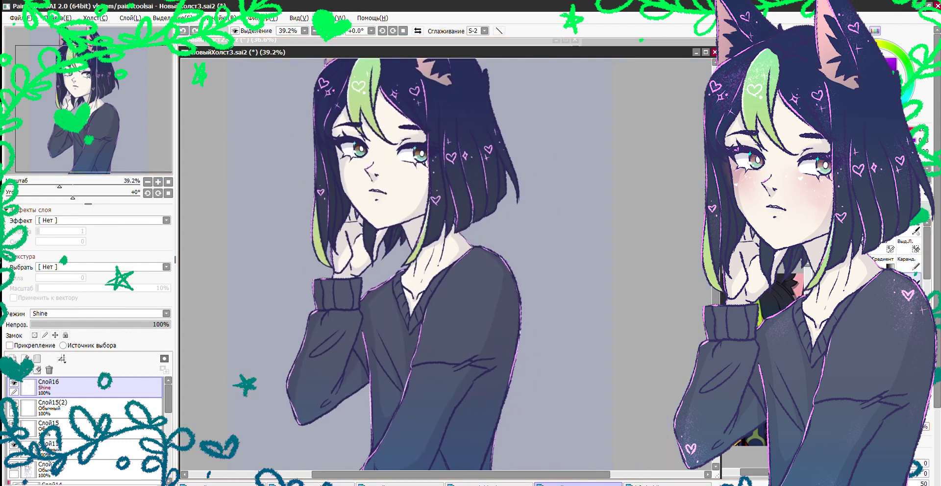
scroll(498, 305, "down", 2)
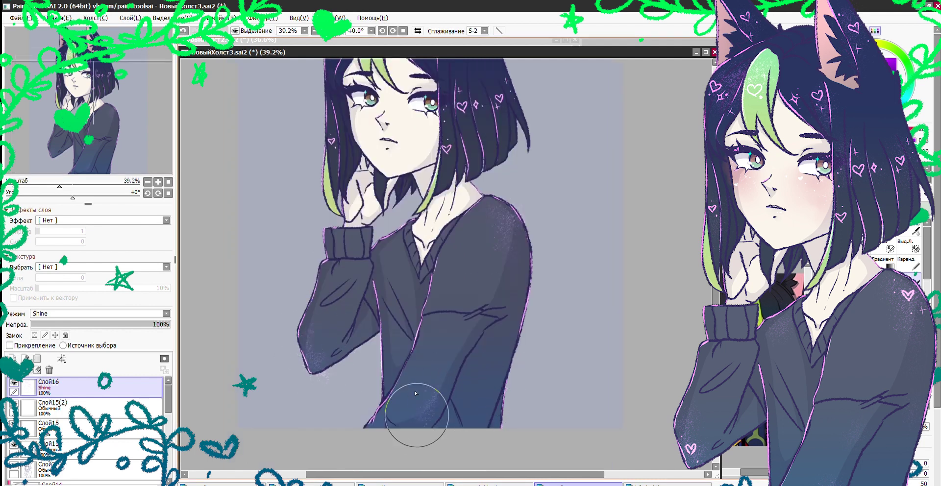
scroll(397, 216, "up", 3)
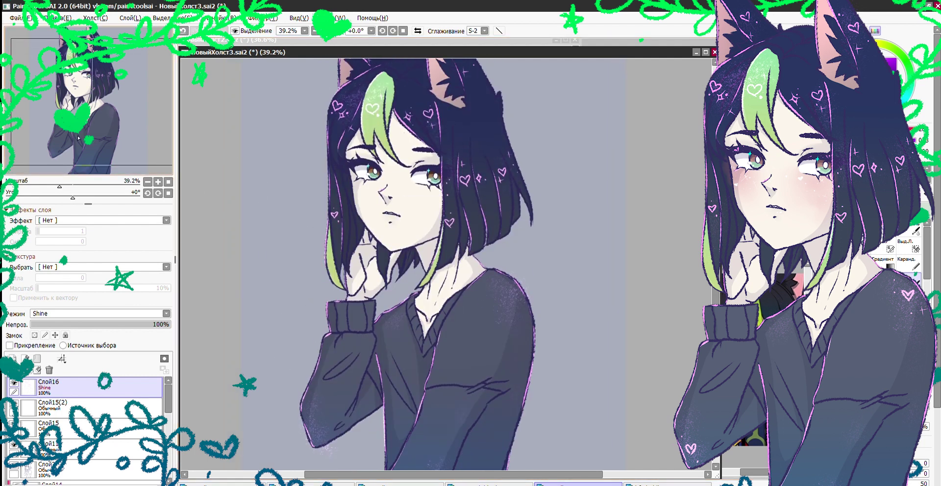
scroll(253, 143, "up", 2)
scroll(527, 202, "down", 3)
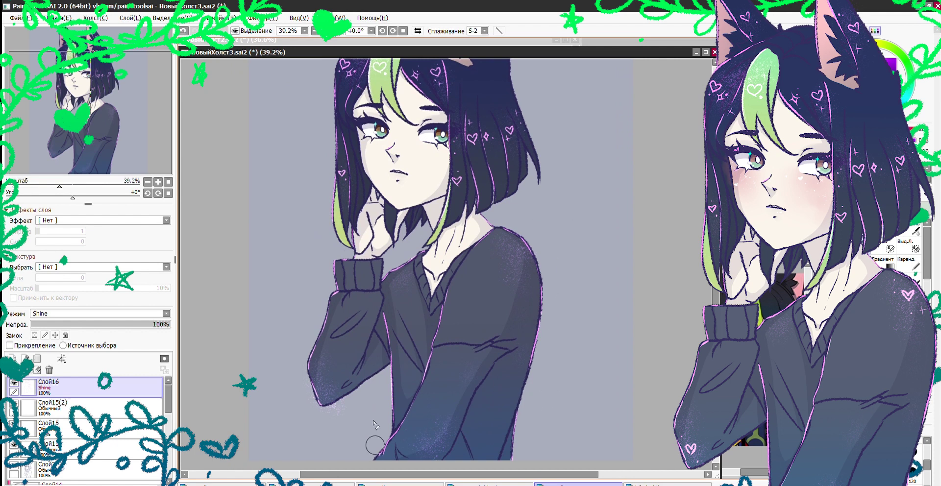
Draw small violet hearts on the sweater's shoulder, bent elbow and lower sleeve with the pencil
key("n")
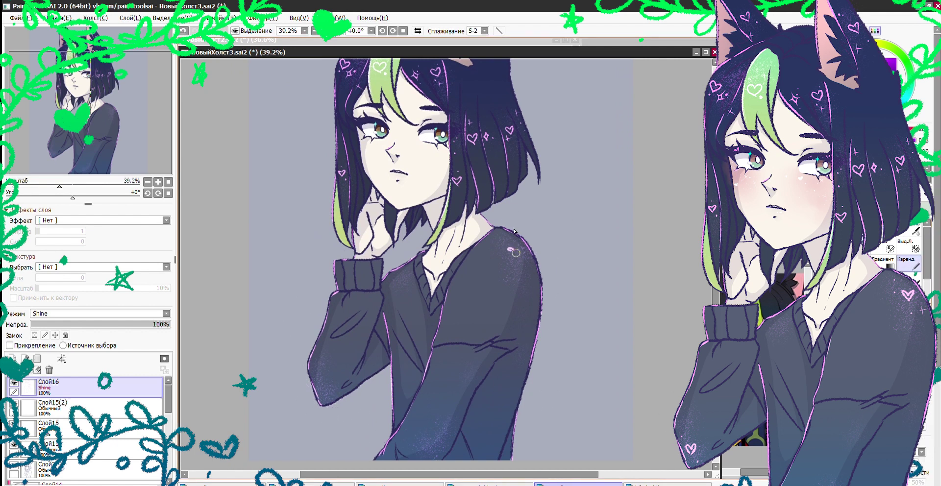
left_click_drag(322, 385, 322, 392)
left_click_drag(440, 435, 440, 442)
Mute the brown and green of both irises and draw small violet accents on the upper eyelids
scroll(407, 196, "up", 5)
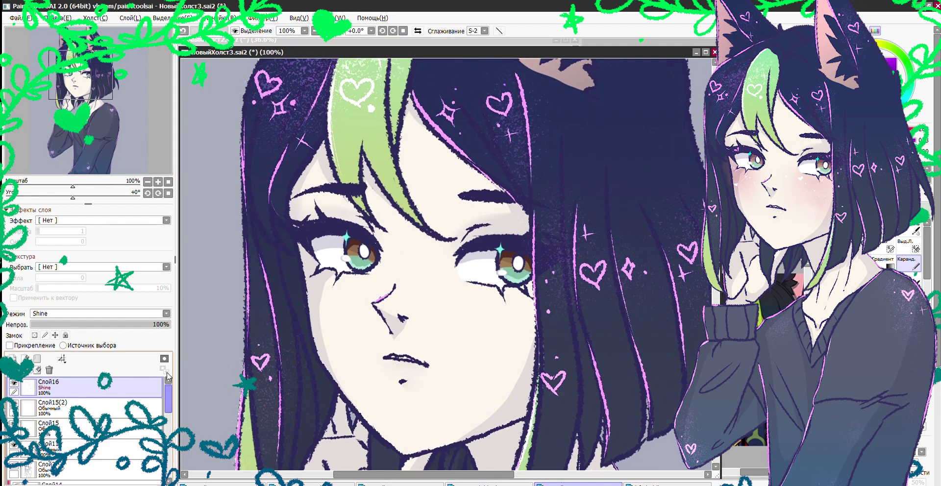
scroll(18, 409, "down", 2)
left_click(19, 409)
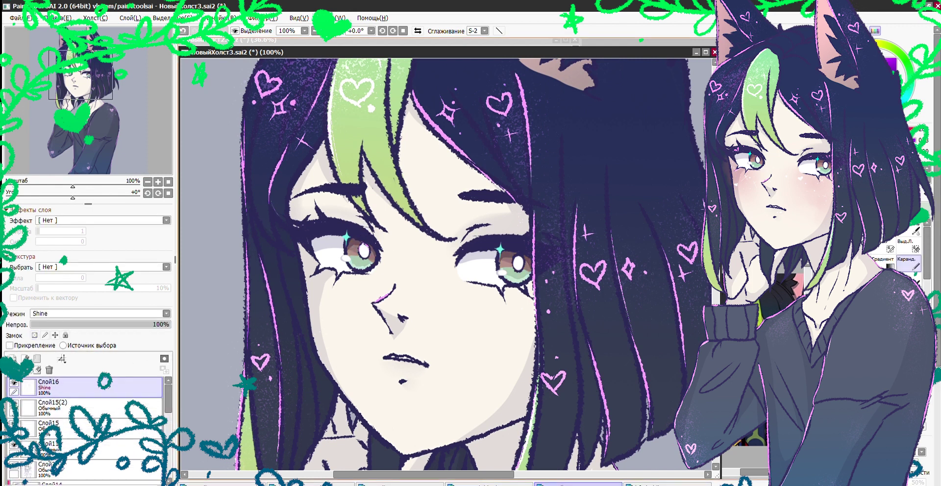
left_click(314, 226)
left_click(523, 243)
Add a clipped layer above the Слой5 layer and paint a solid dark pink blush oval on each cheek
scroll(84, 427, "down", 3)
left_click(52, 407)
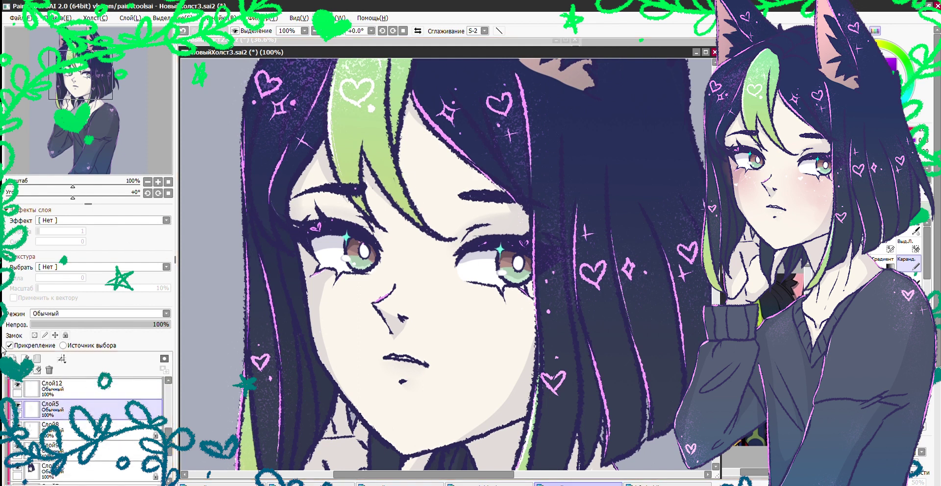
scroll(68, 158, "down", 1)
scroll(69, 157, "down", 1)
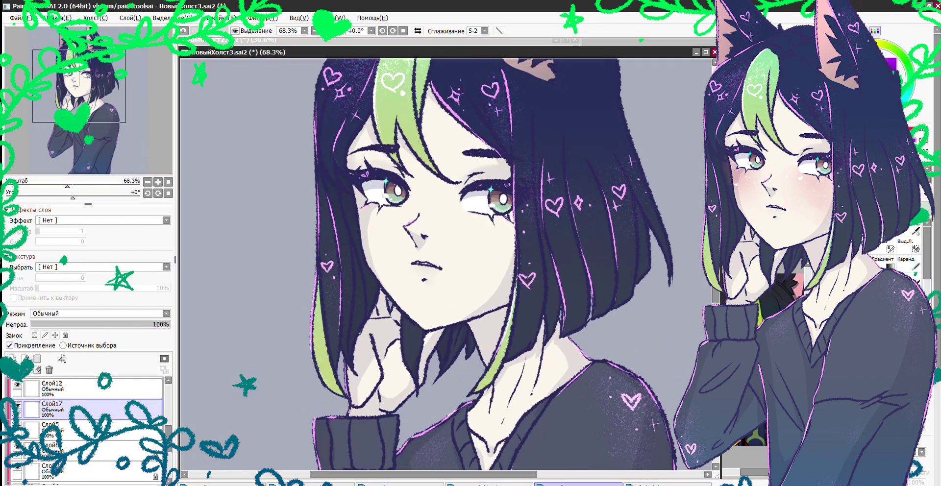
left_click(474, 225)
left_click(376, 214)
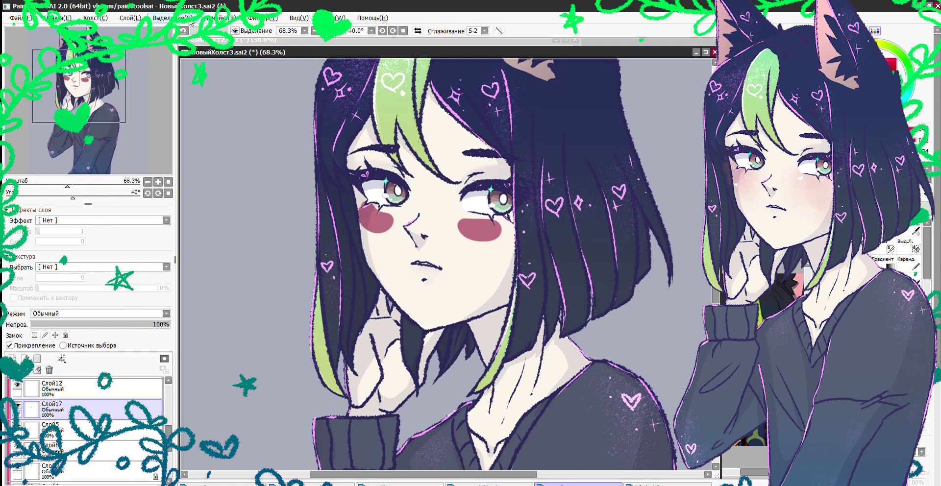
Blur the cheek ovals with a filter and apply the filter a second time for a soft, diffuse blush
left_click(264, 18)
key("Return")
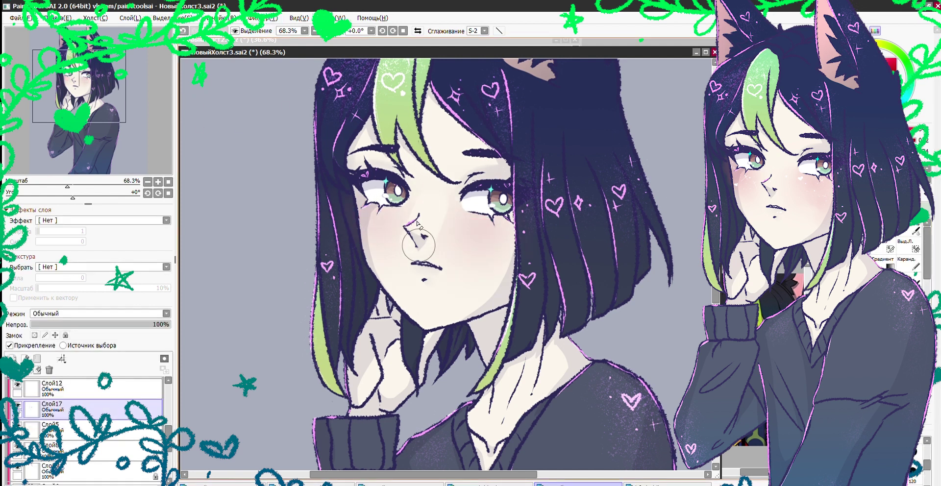
left_click(271, 18)
left_click(282, 29)
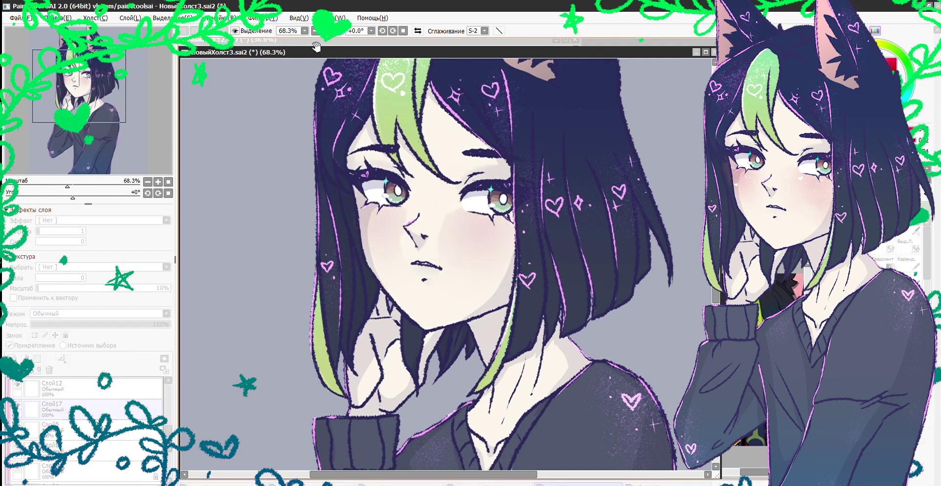
key("Return")
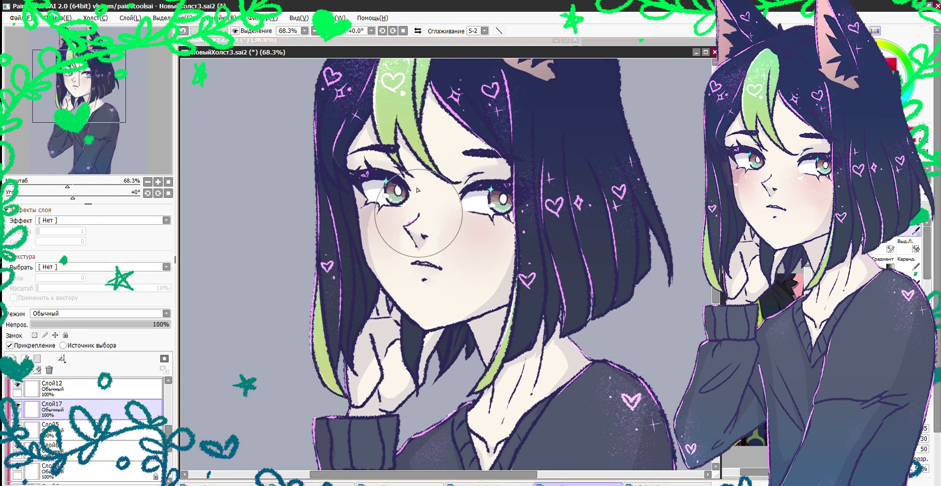
Deepen the blush under both eyes with a smaller soft brush
key("bracketleft")
key("bracketleft")
key("bracketleft")
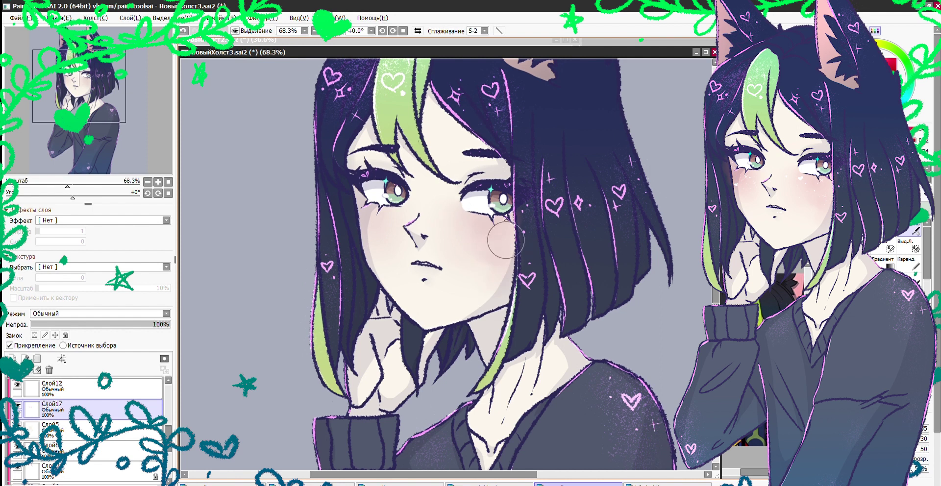
key("e")
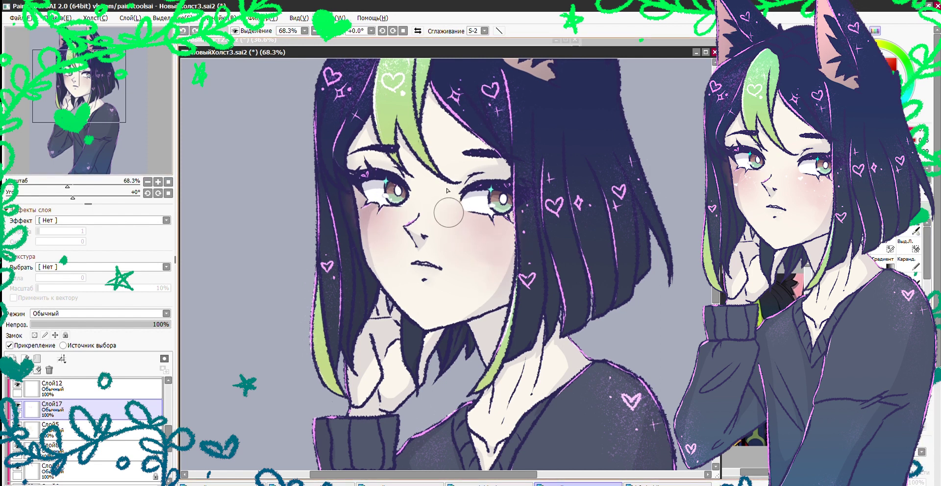
Try small freckle-like marks on the cheeks on a new layer above the blush, and undo them
key("ctrl+shift+n")
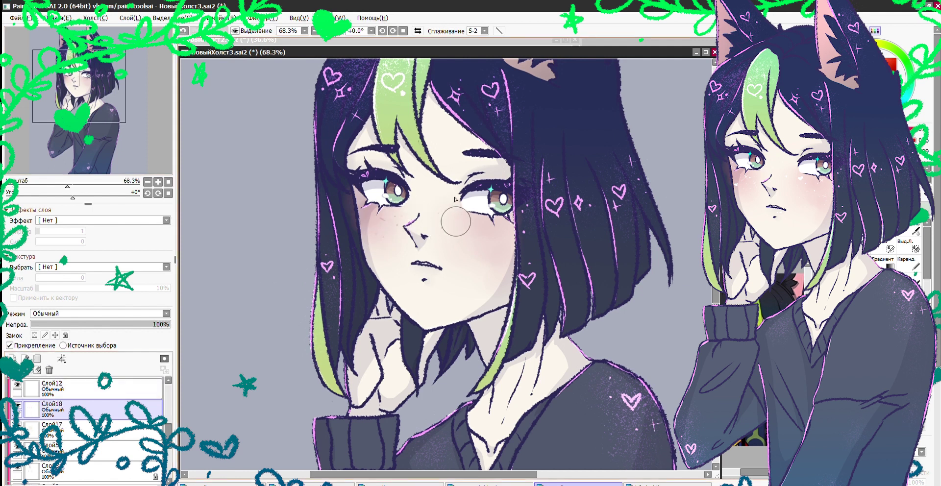
key("ctrl+z")
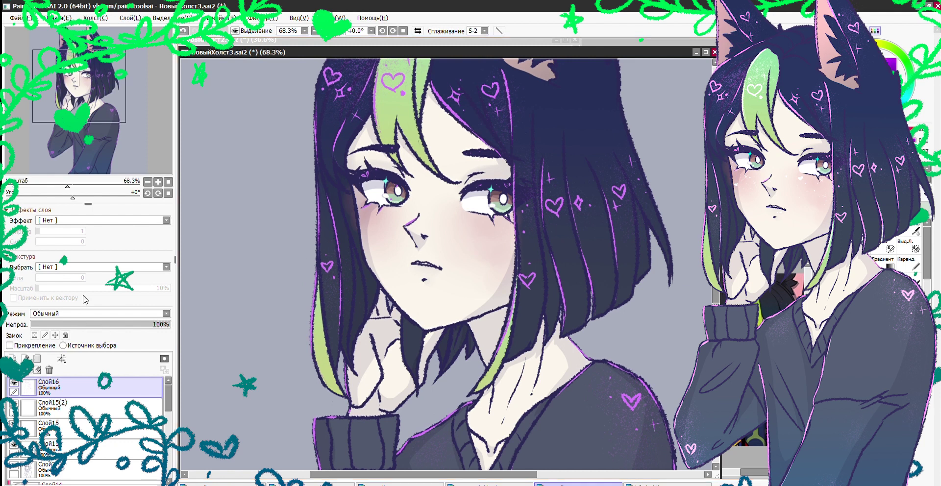
Set the violet highlight layer back to Shine and draw tiny glowing hearts, dots and thin crosses on both cheeks
scroll(97, 313, "down", 5)
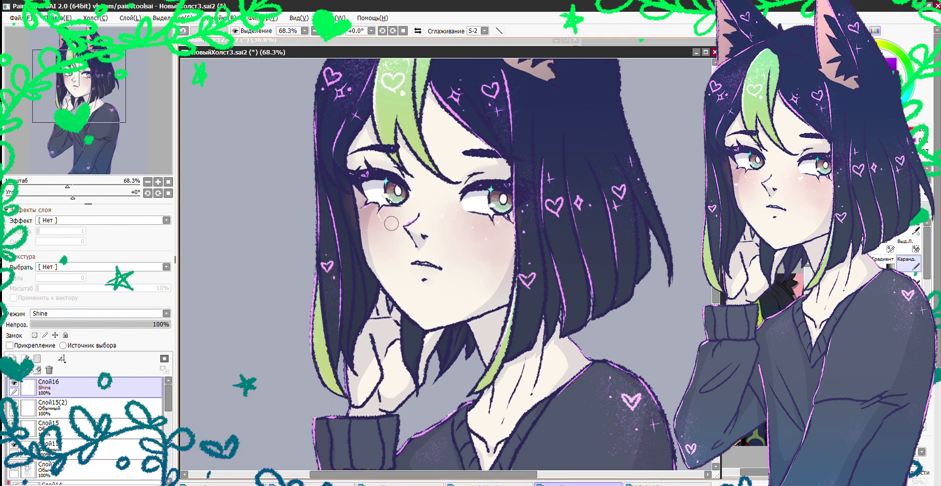
scroll(474, 240, "up", 2)
left_click(455, 242)
left_click(260, 260)
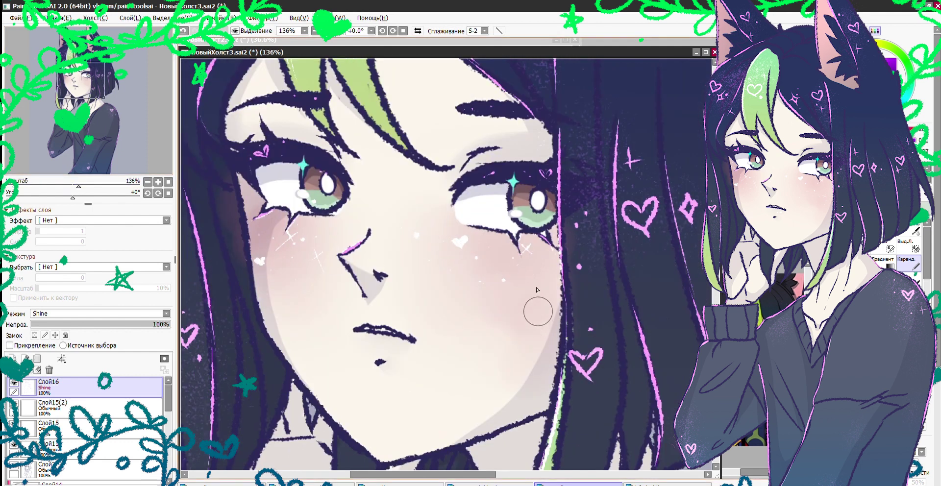
left_click(254, 209)
left_click(535, 296)
Recolor the background behind the character from gray-blue to a dusty purple
scroll(72, 157, "down", 5)
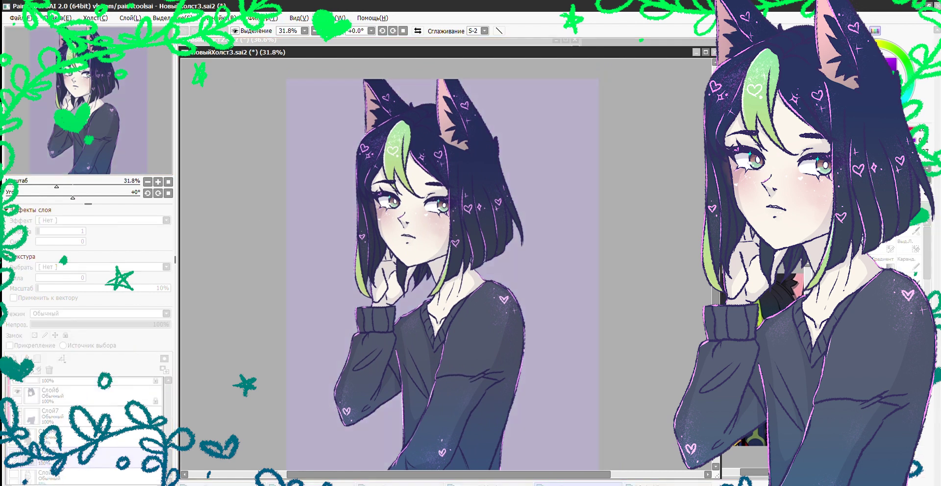
left_click(74, 387)
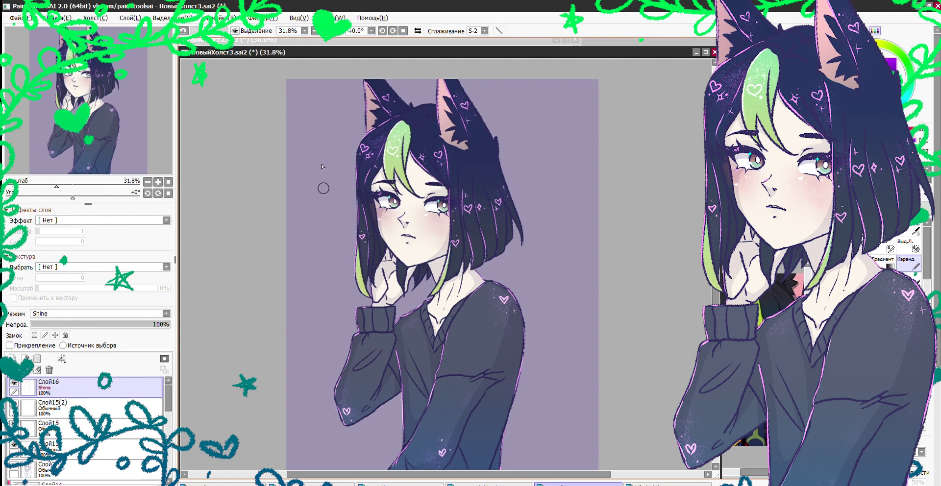